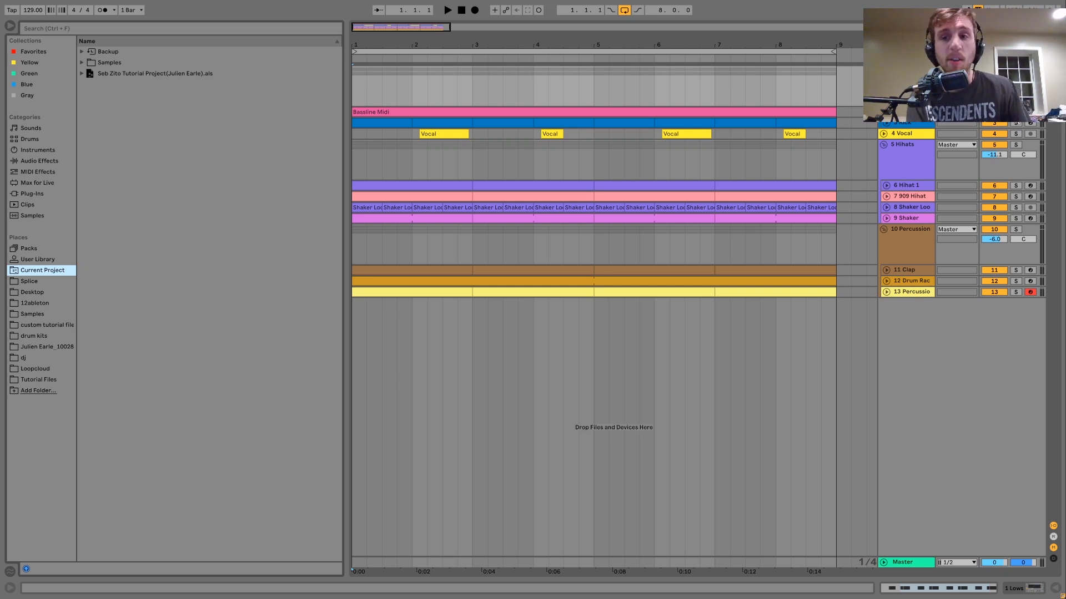
- Solo and unfold the bass track, and open the Bassline Midi clip's notes during playback
click(1015, 113)
key(Right)
key(space)
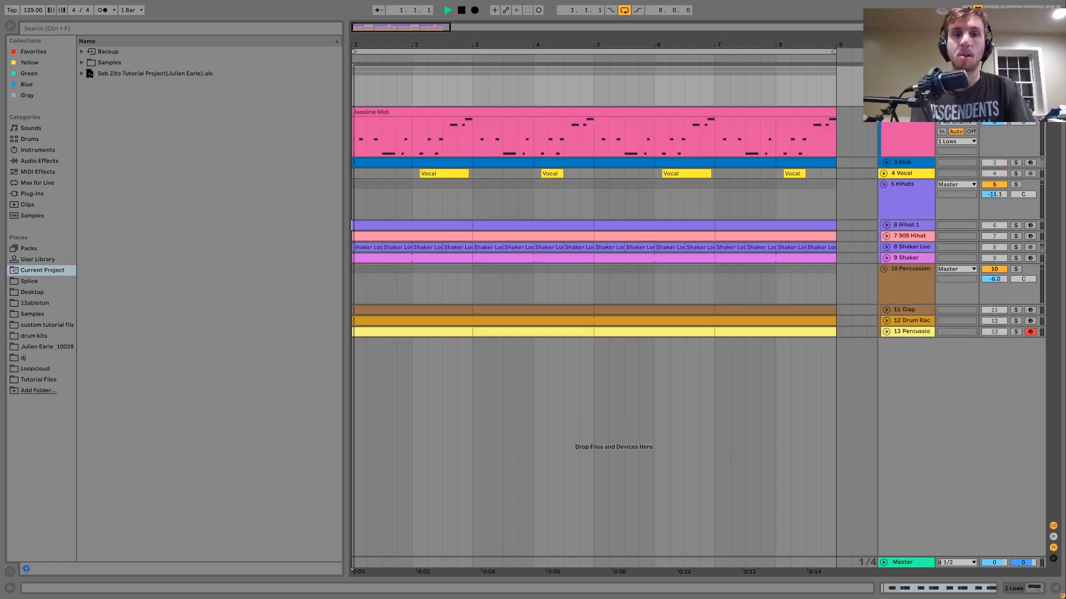
click(699, 115)
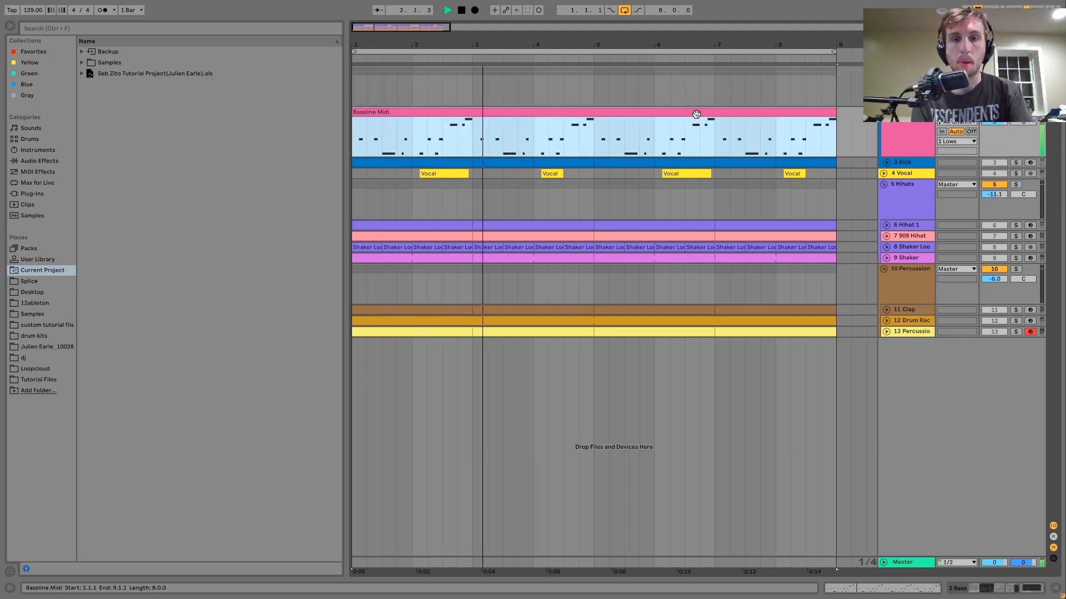
double_click(697, 117)
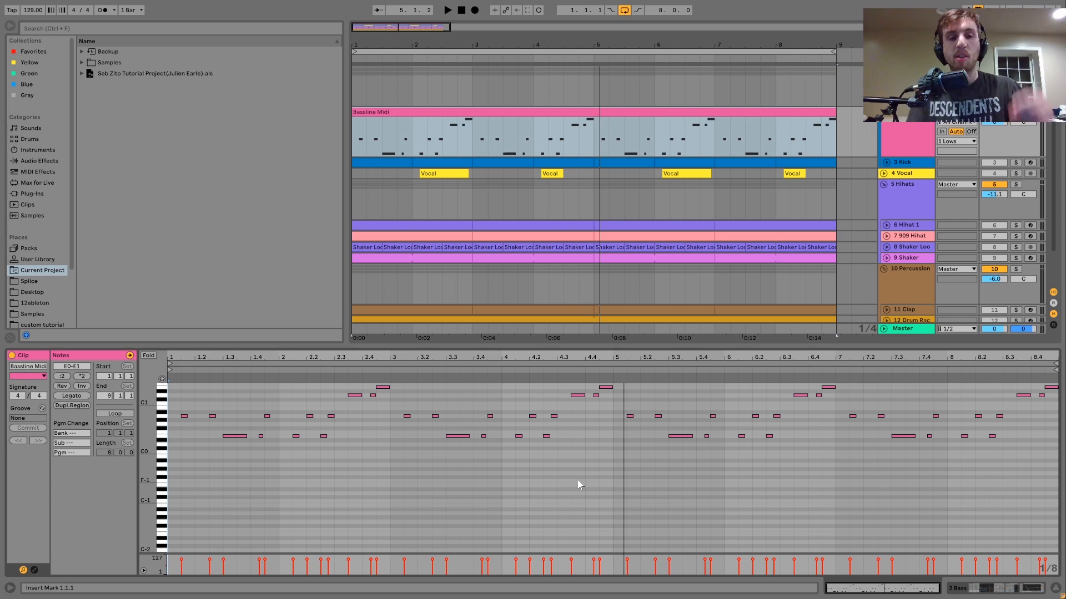
- Audition short passages of the bassline notes, both soloed and together with all the other tracks
double_click(182, 415)
key(space)
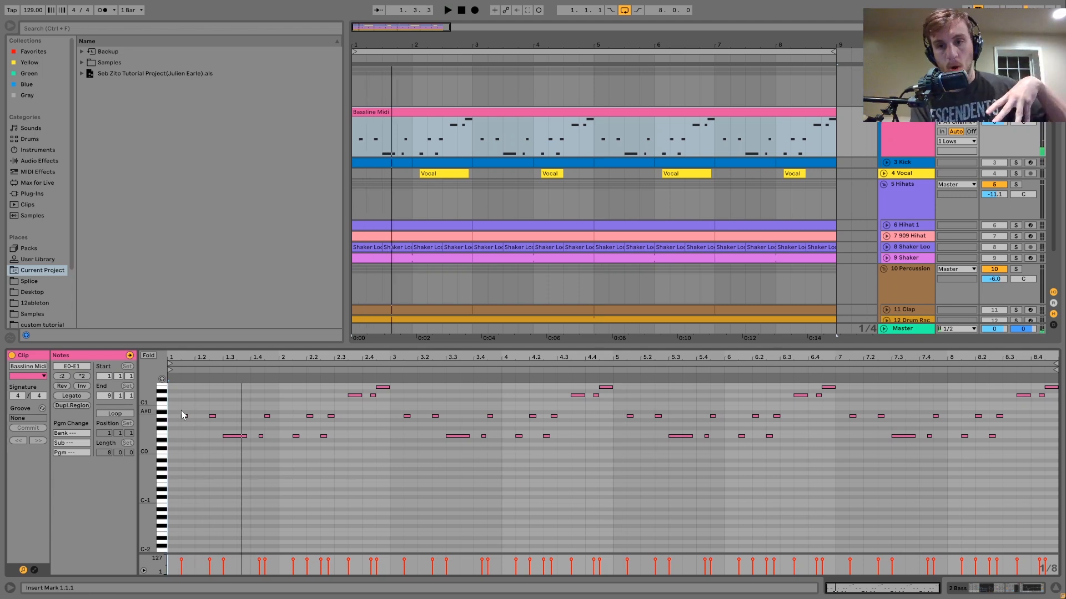
key(space)
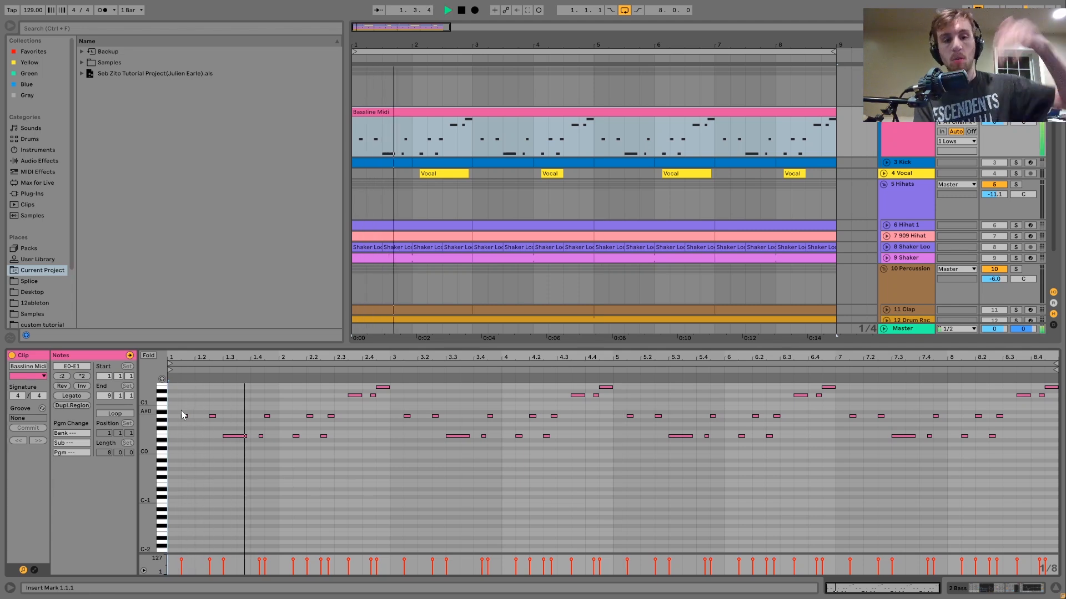
double_click(181, 412)
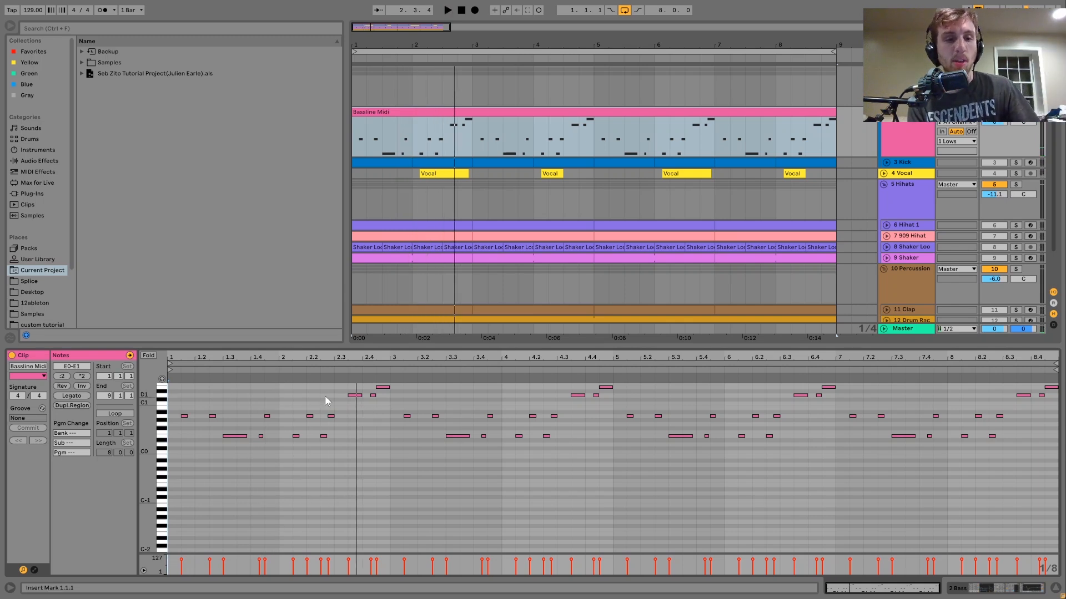
click(339, 370)
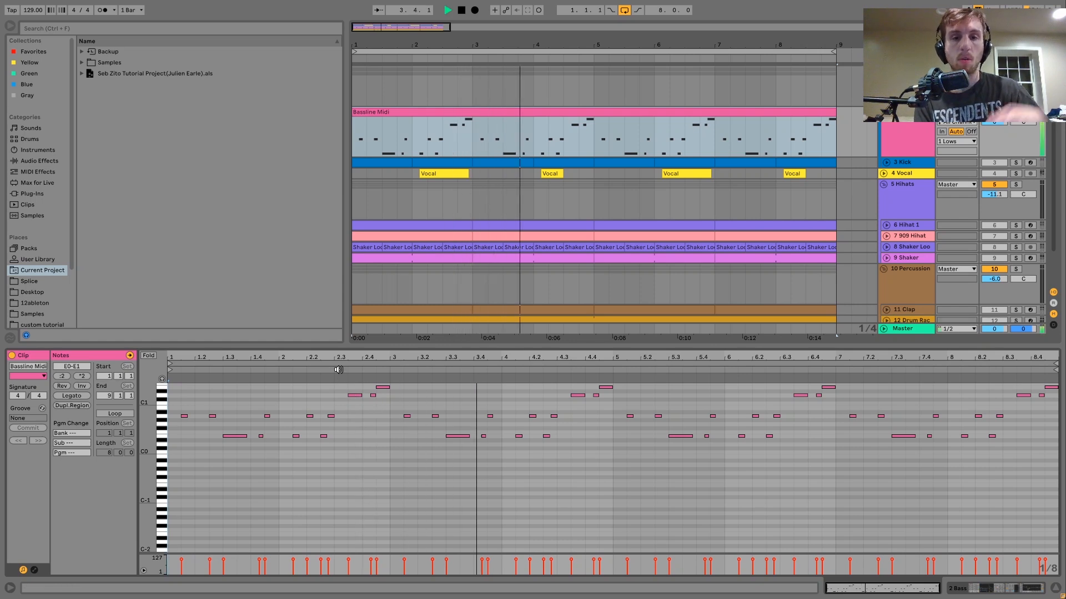
key(space)
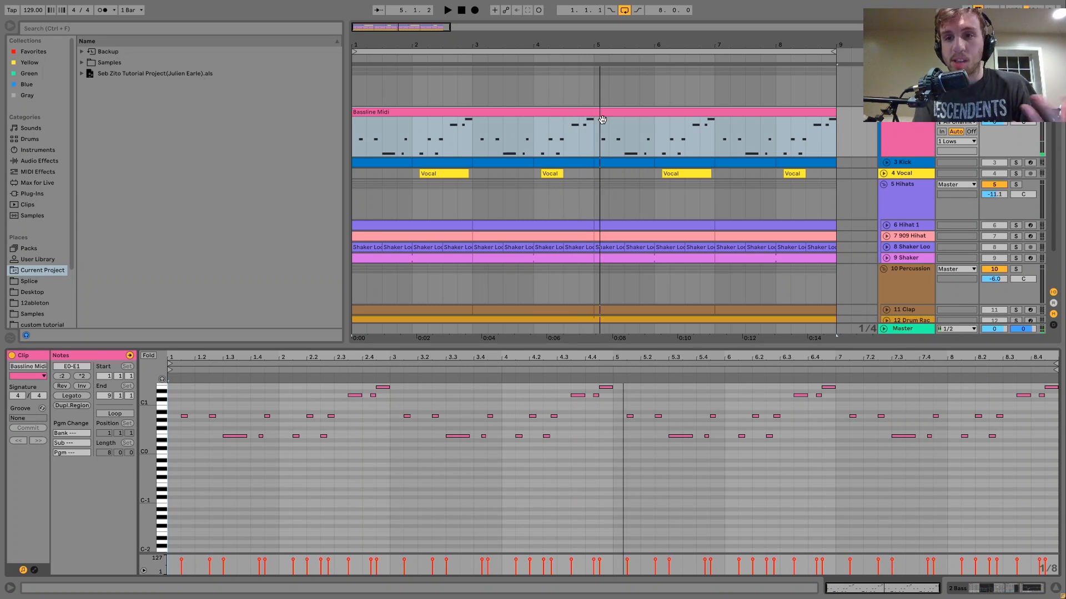
key(space)
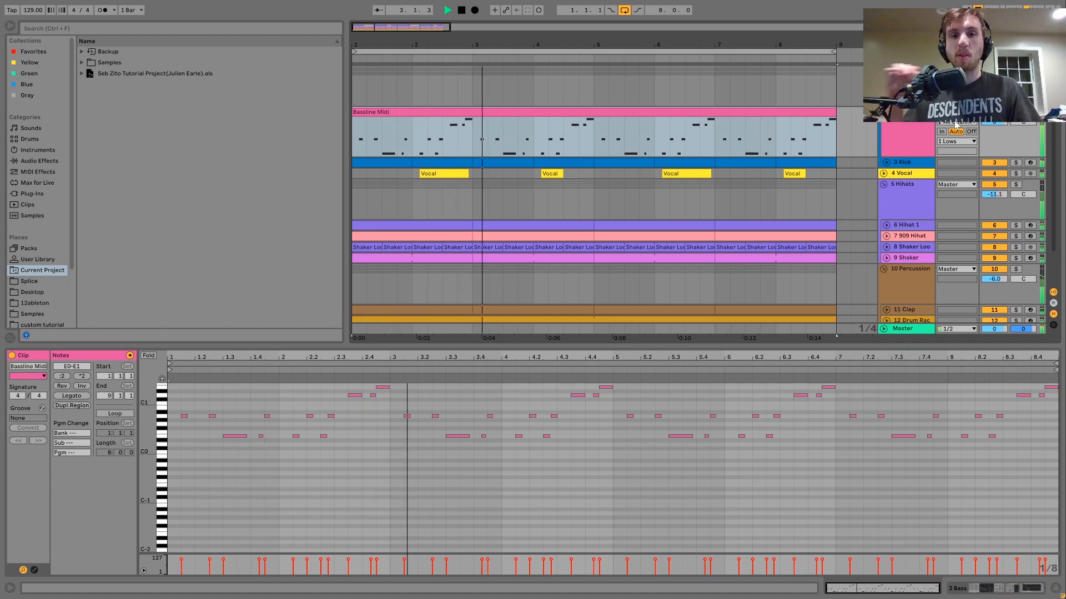
key(space)
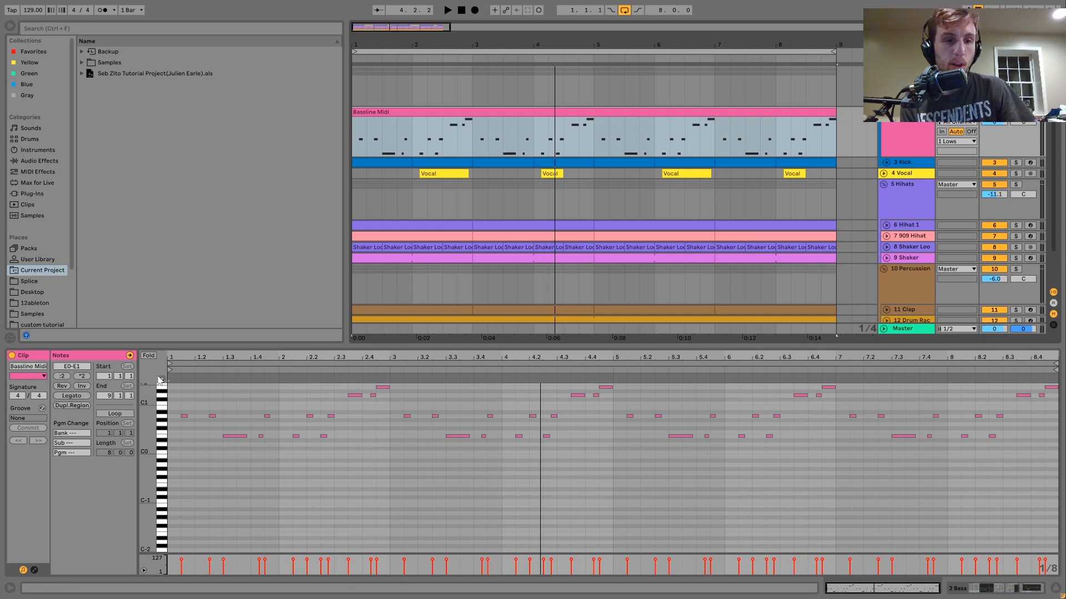
- Select the D1 to E1 notes at the end of bar 2 in the Bassline Midi clip and play them back
click(212, 416)
shift+click(232, 437)
drag(350, 412, 380, 389)
key(space)
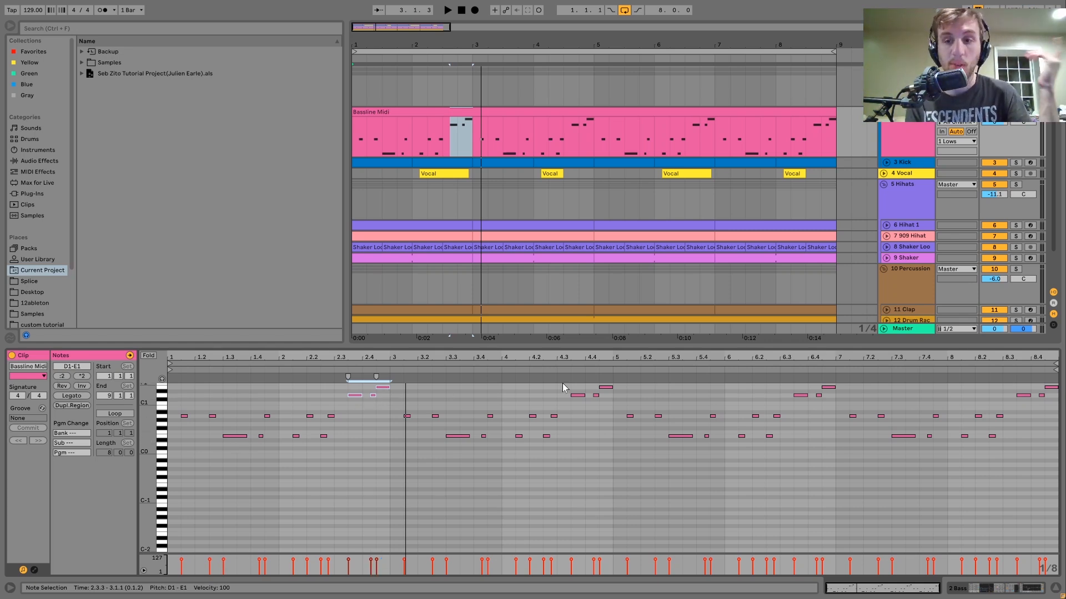
- Show the bass track's devices and audition the bassline with Operator's filter switched off and oscillator A's settings displayed
click(921, 142)
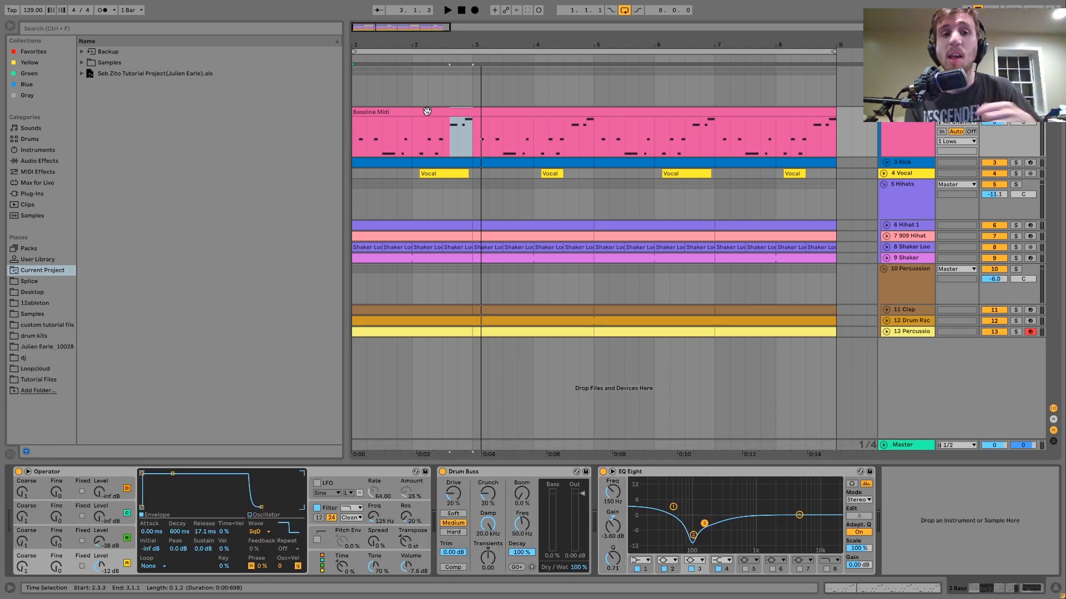
click(427, 111)
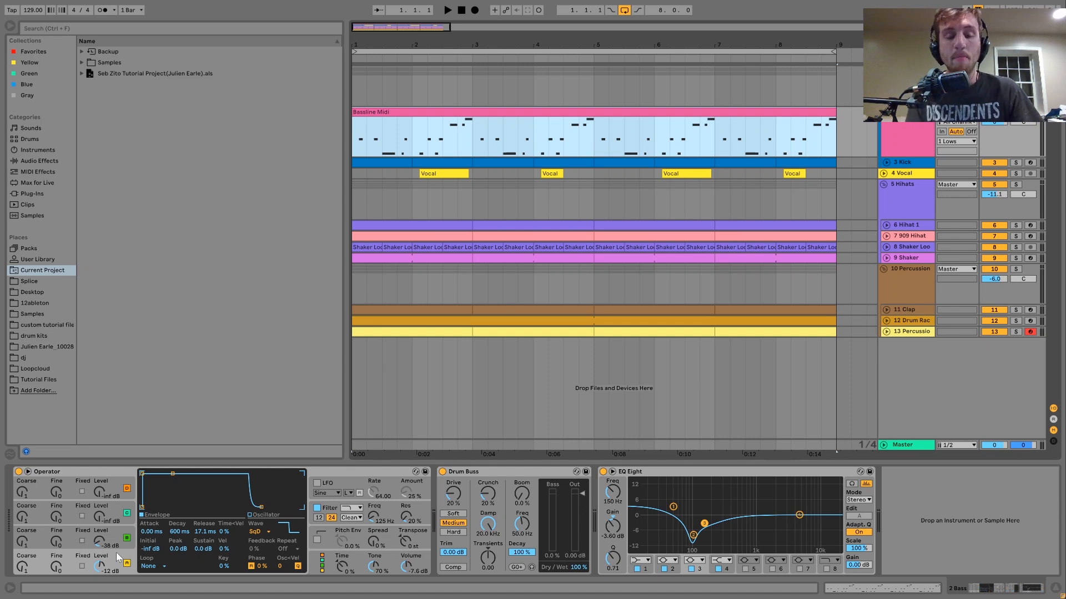
click(326, 509)
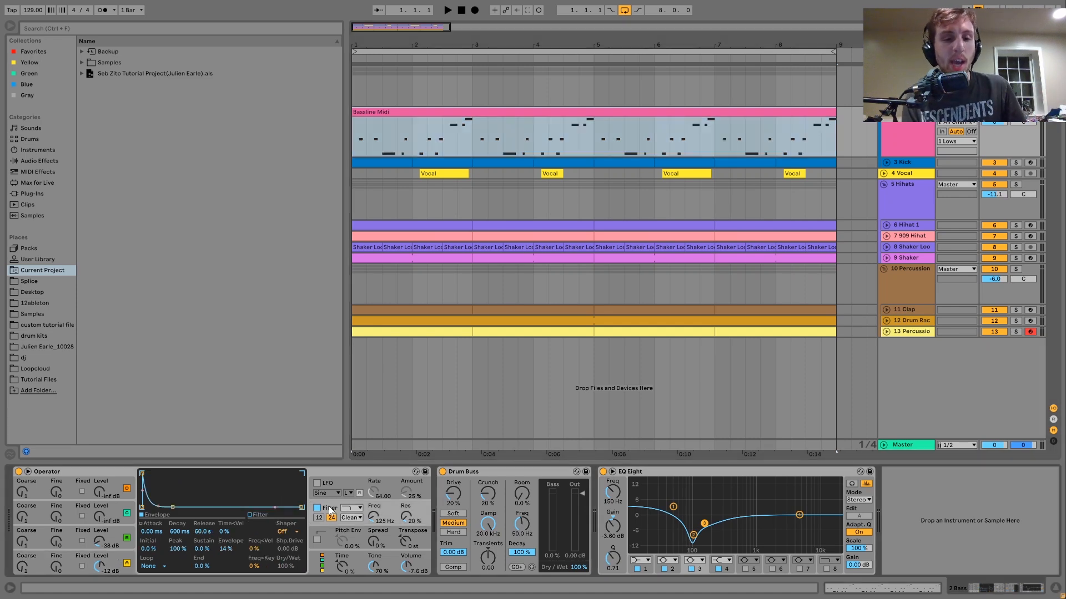
click(317, 508)
click(111, 564)
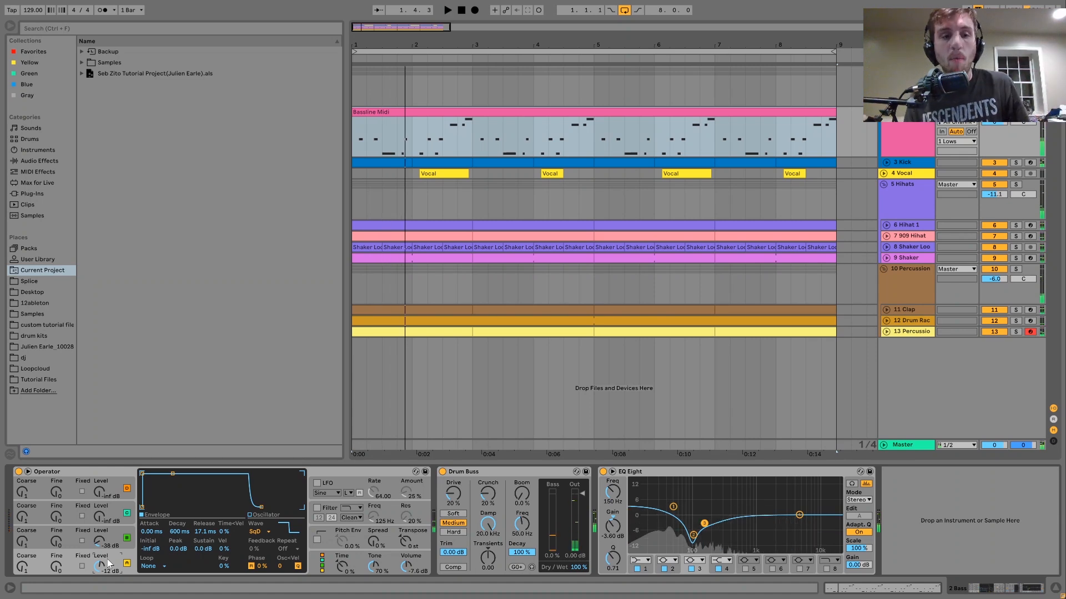
key(space)
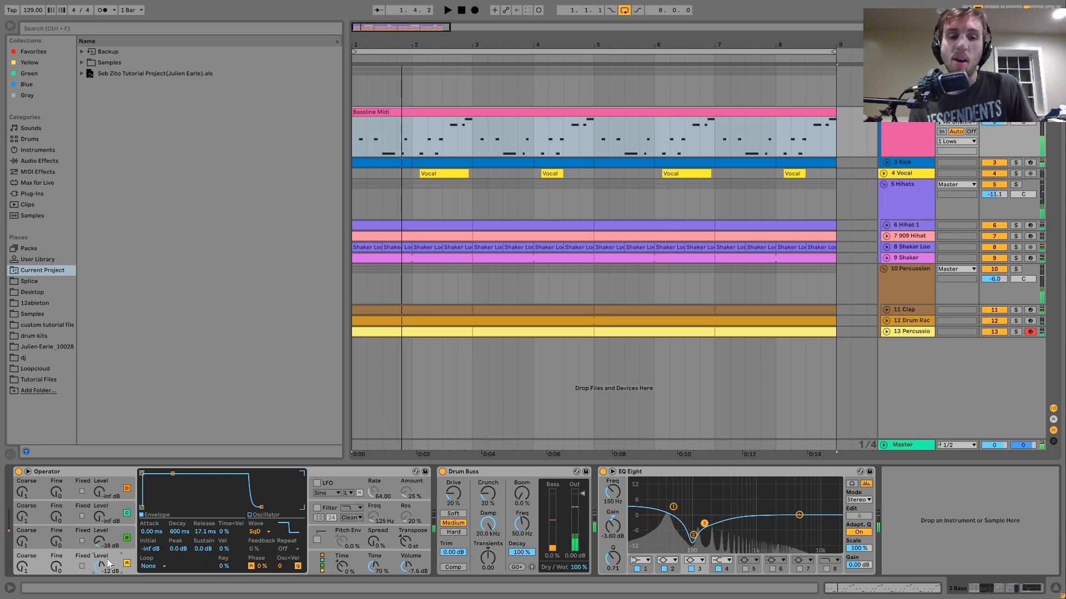
- Inspect oscillator B's settings, switch Operator's filter back on and play the mix with the filtered bass
click(115, 536)
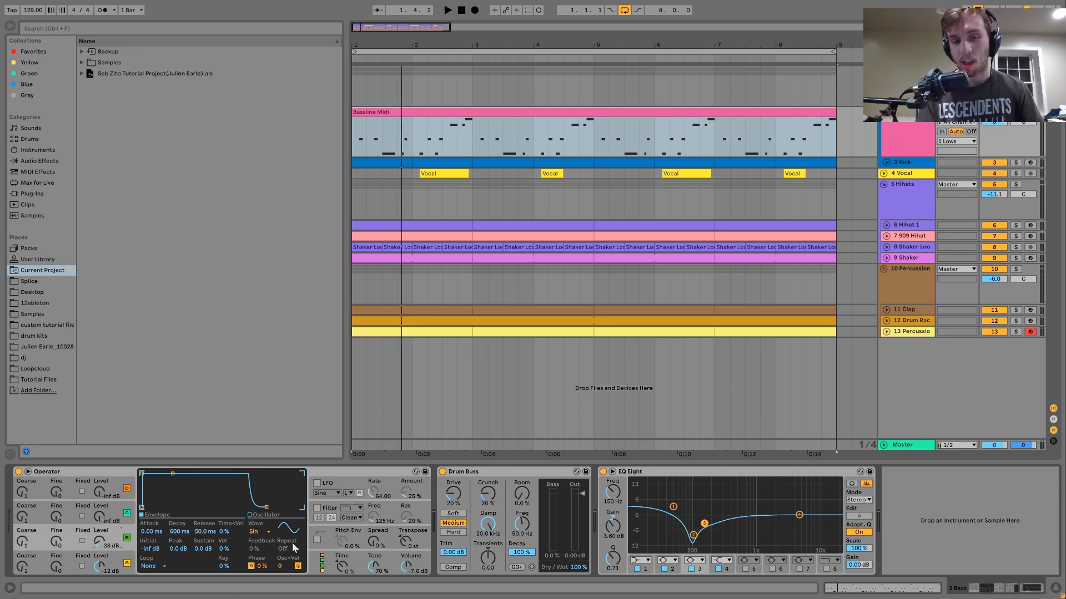
click(317, 509)
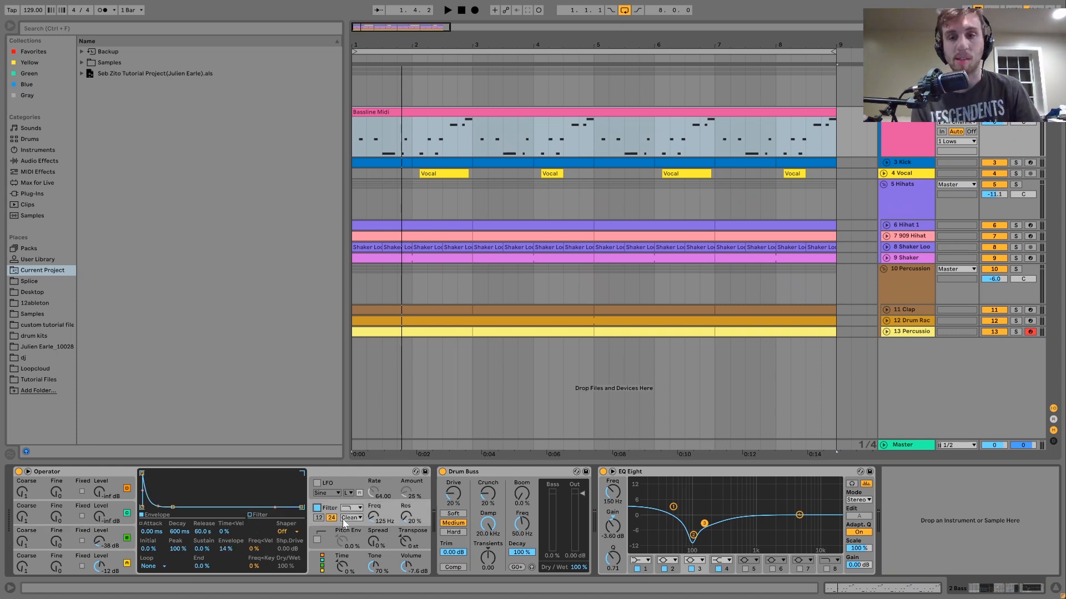
key(space)
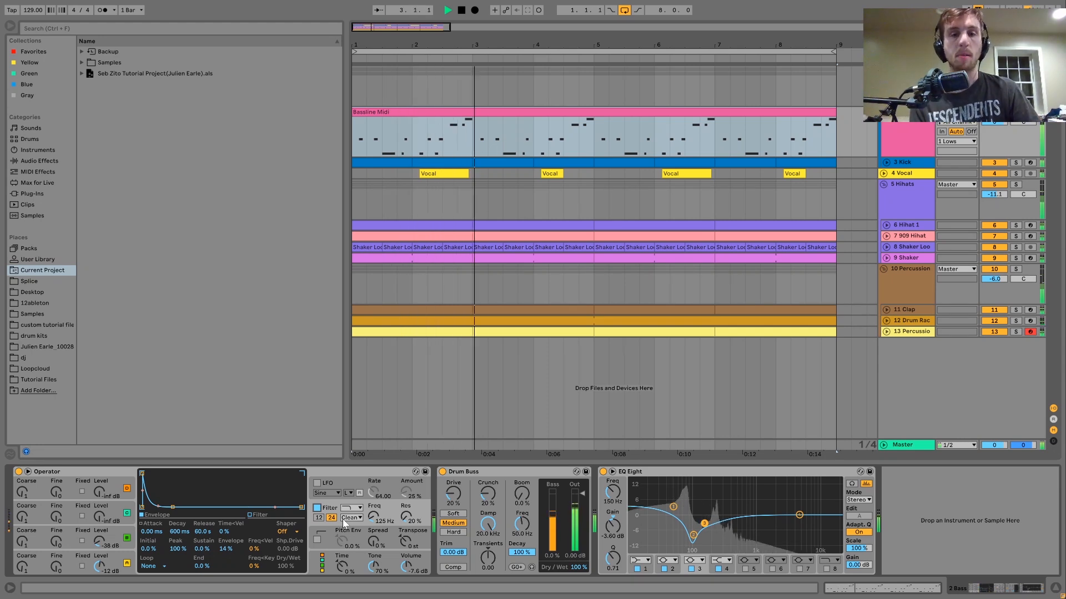
key(space)
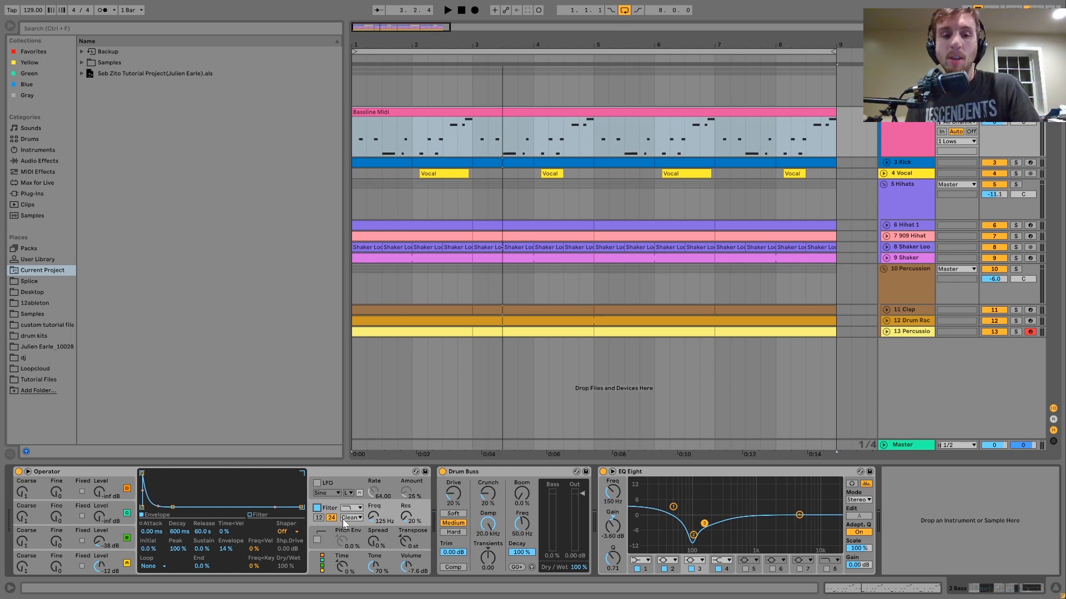
key(space)
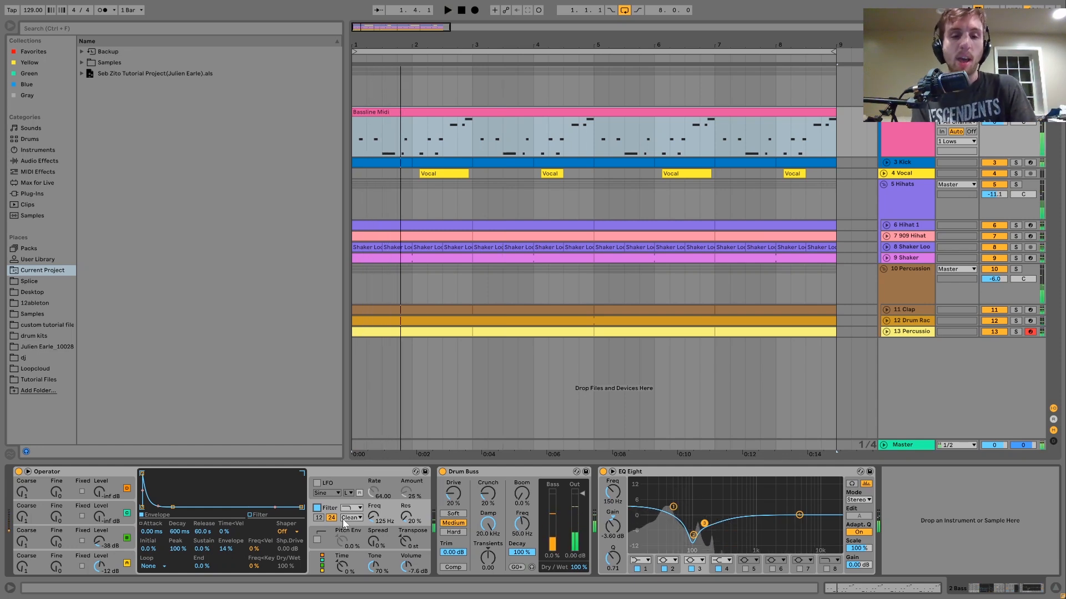
- Compare the bass sound with Operator's filter off and on during playback
click(317, 508)
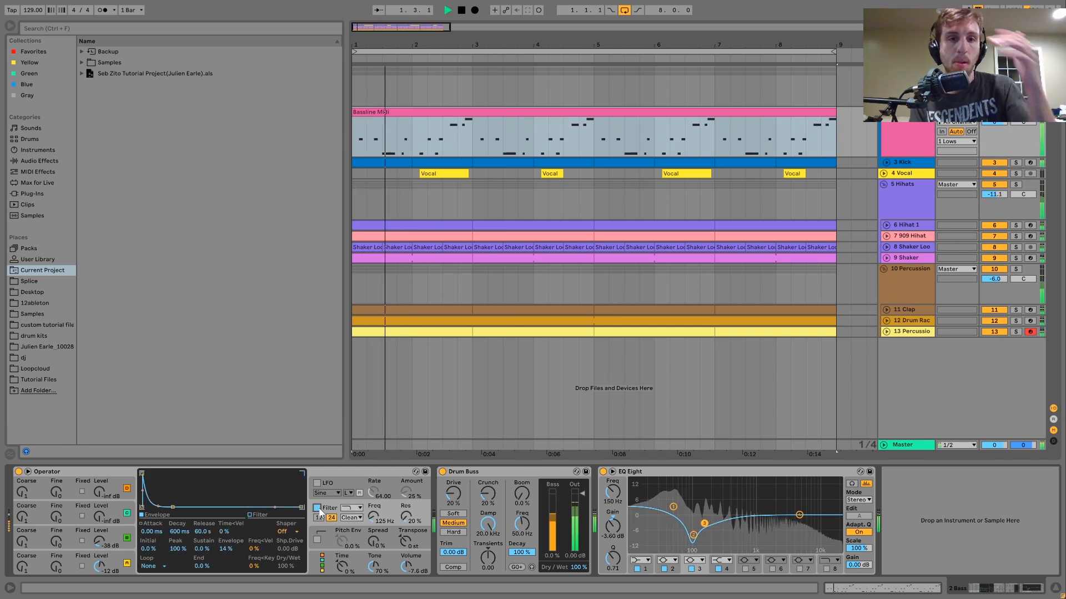
click(317, 508)
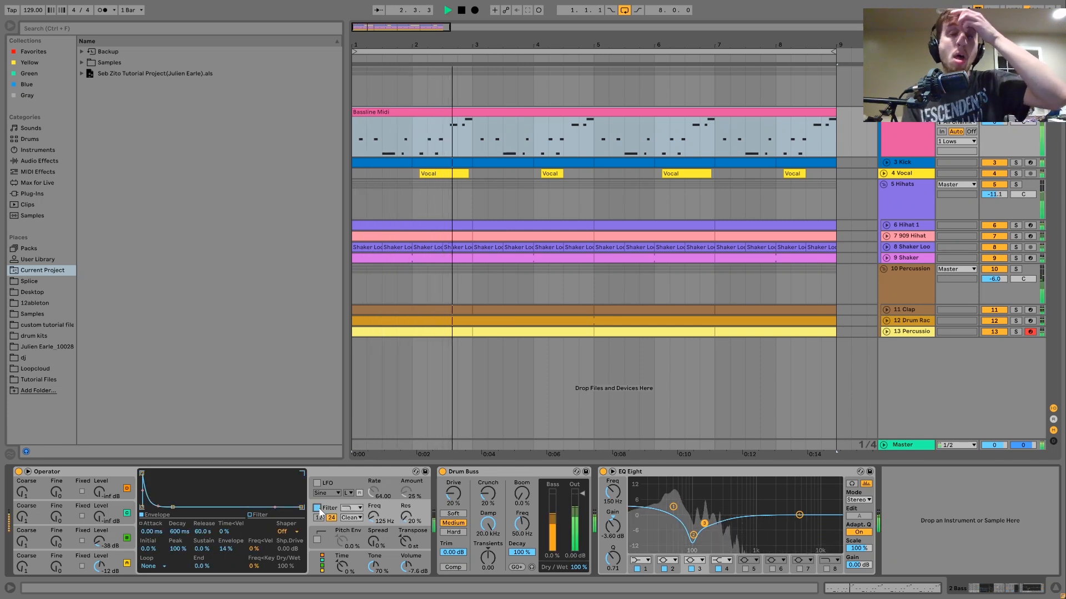
key(space)
key(space)
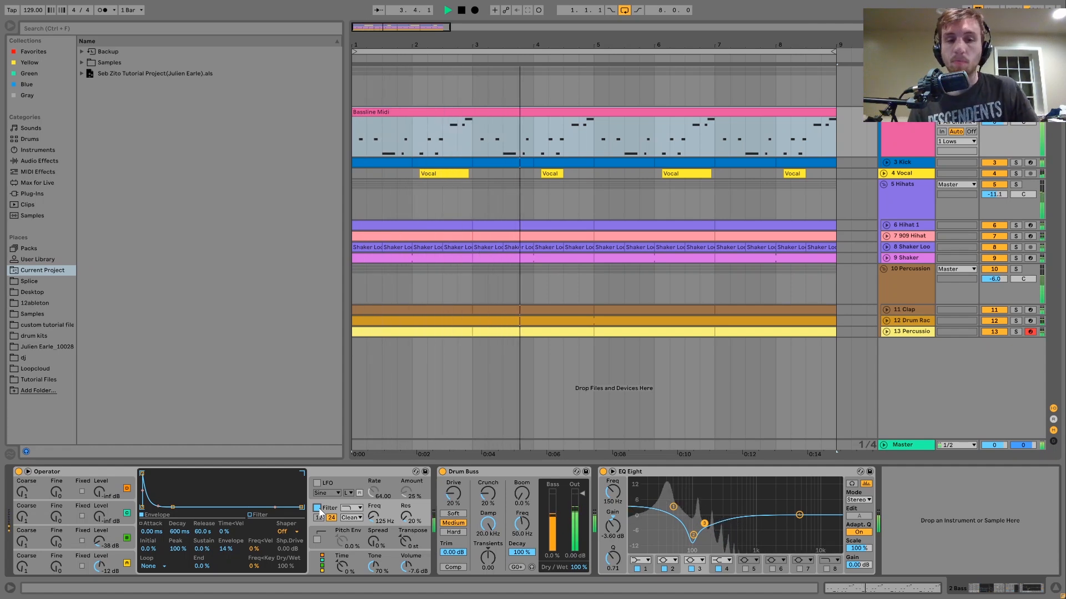
key(space)
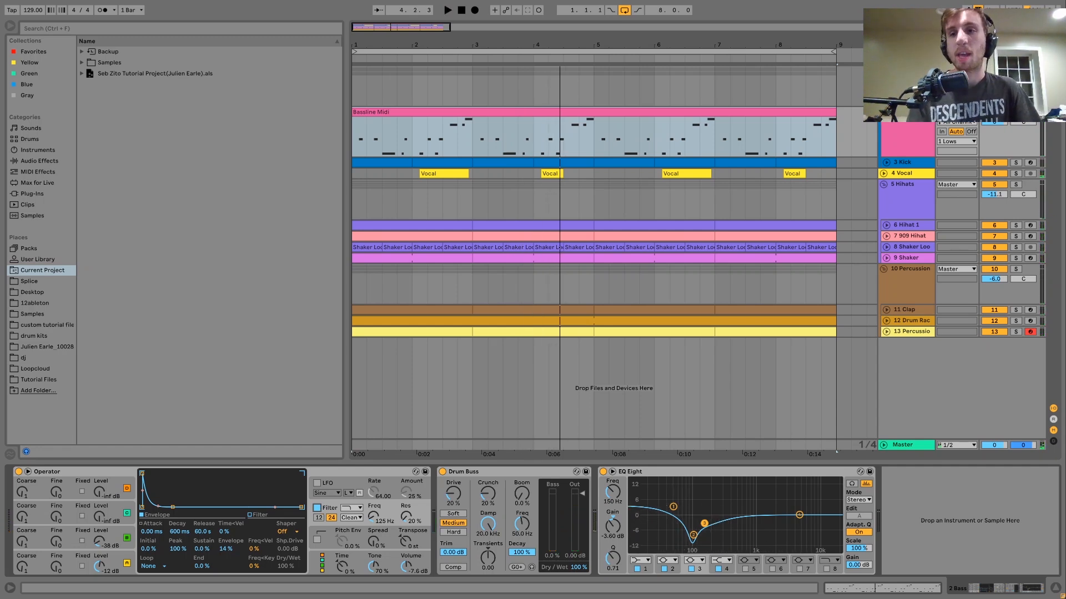
- Try Operator's filter envelope amount at 0% against 14%, playing a bass note for each setting
click(655, 308)
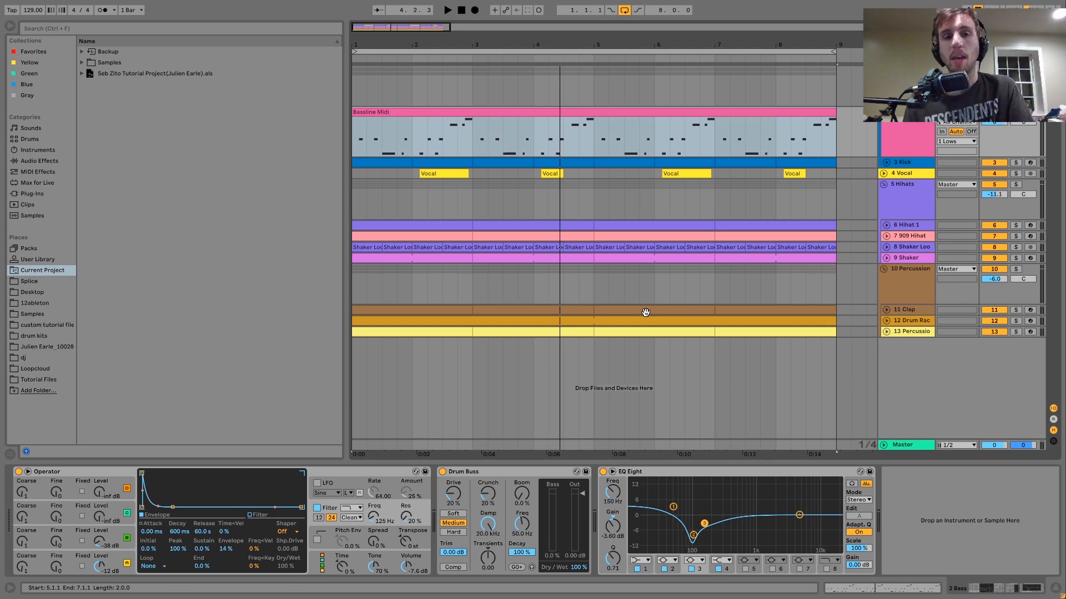
key(a)
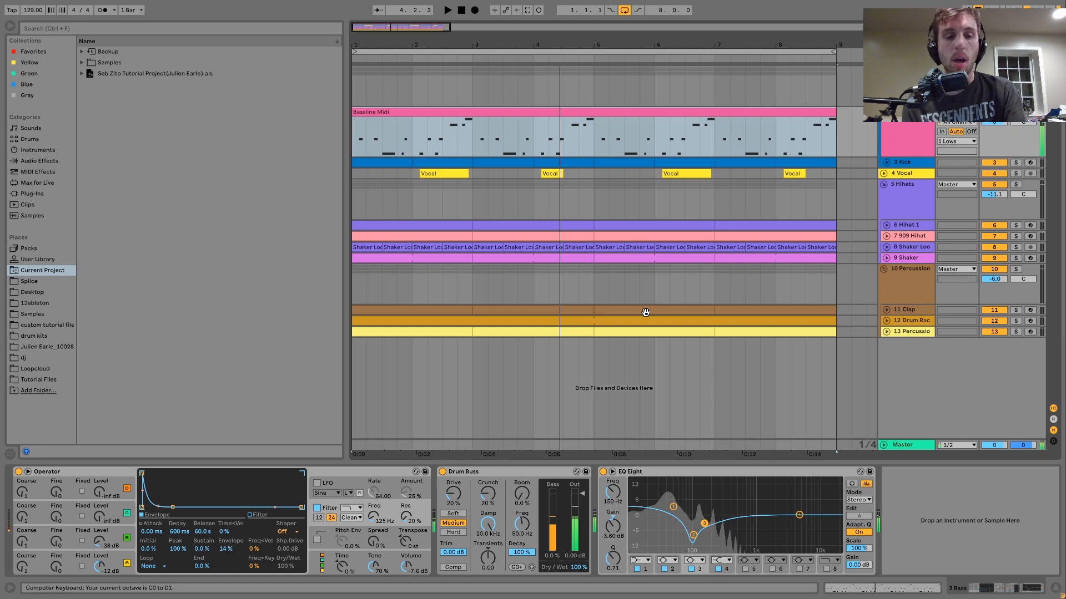
click(225, 548)
key(Delete)
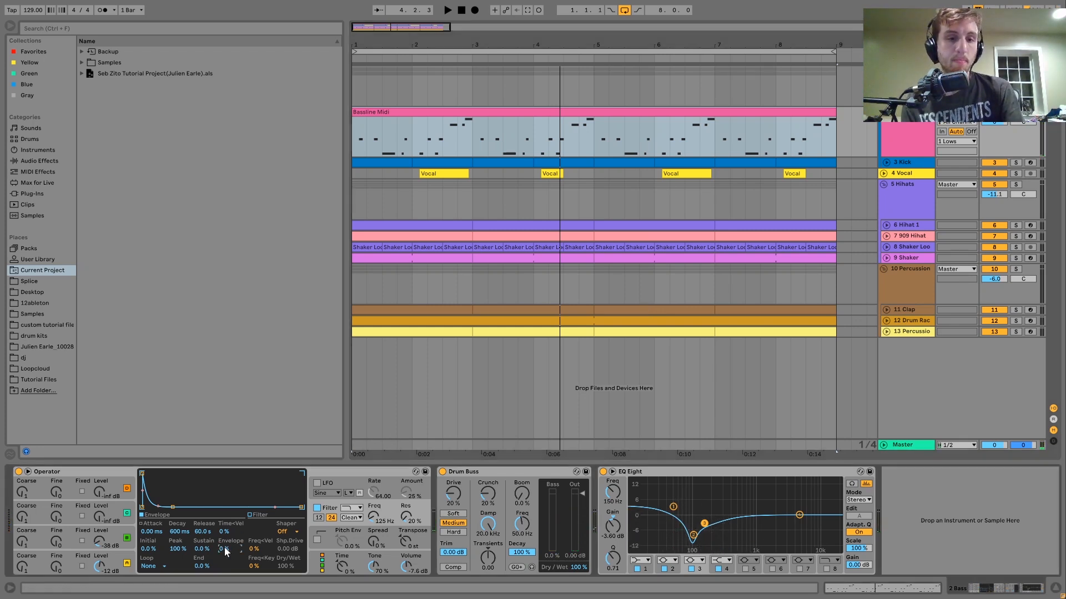
key(a)
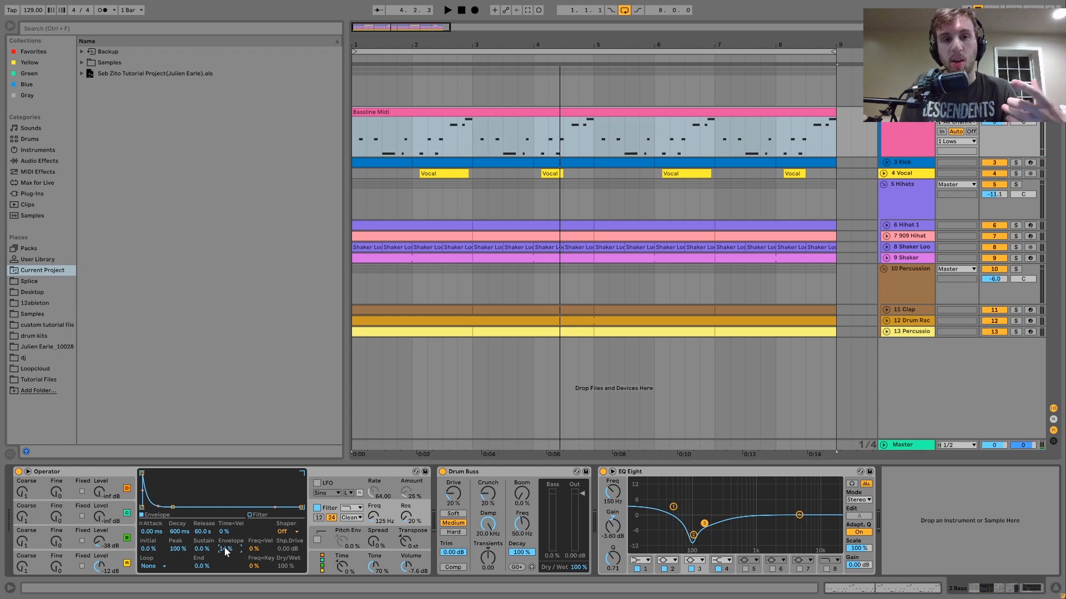
- Play the start of the loop repeatedly, undoing and redoing the last change to compare the bass sound
key(space)
key(space)
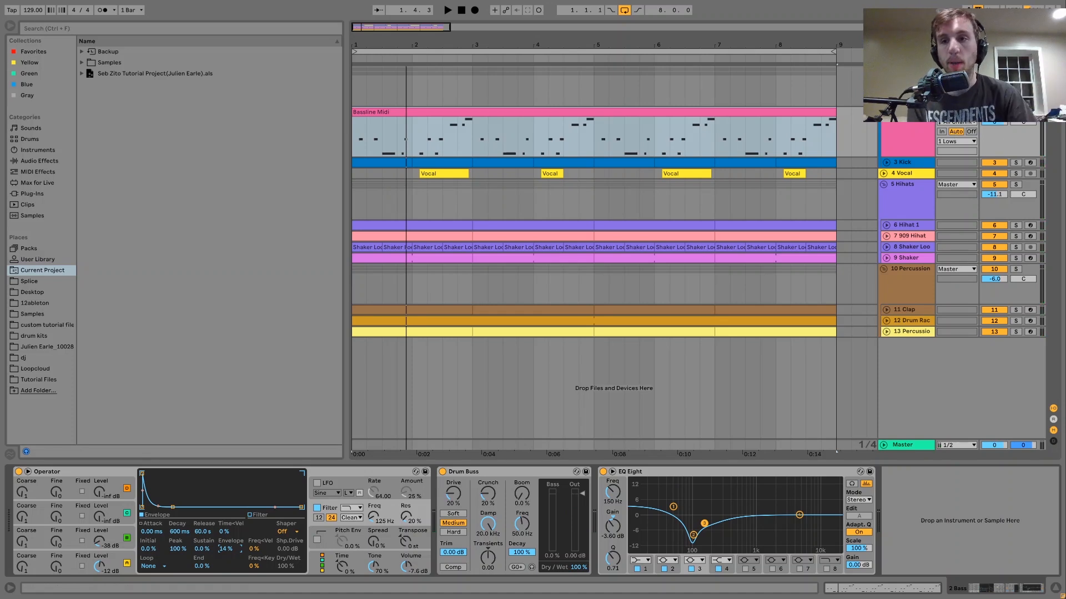
key(space)
key(space)
key(ctrl+z)
key(ctrl+y)
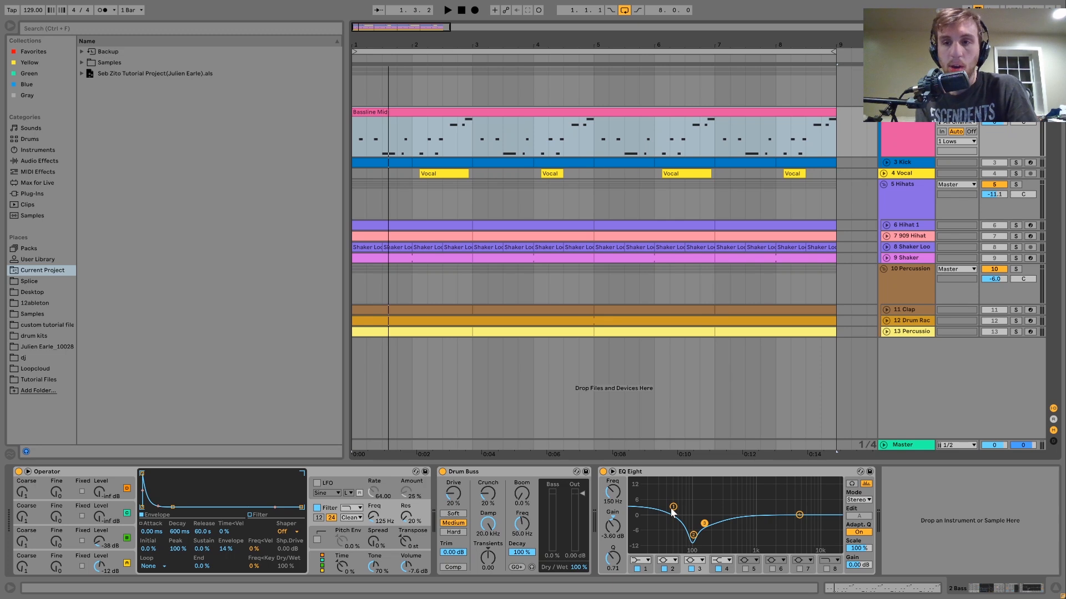
- Unfold the Kick track and audition it soloed with its devices displayed, clearing the solo at the end
click(1016, 163)
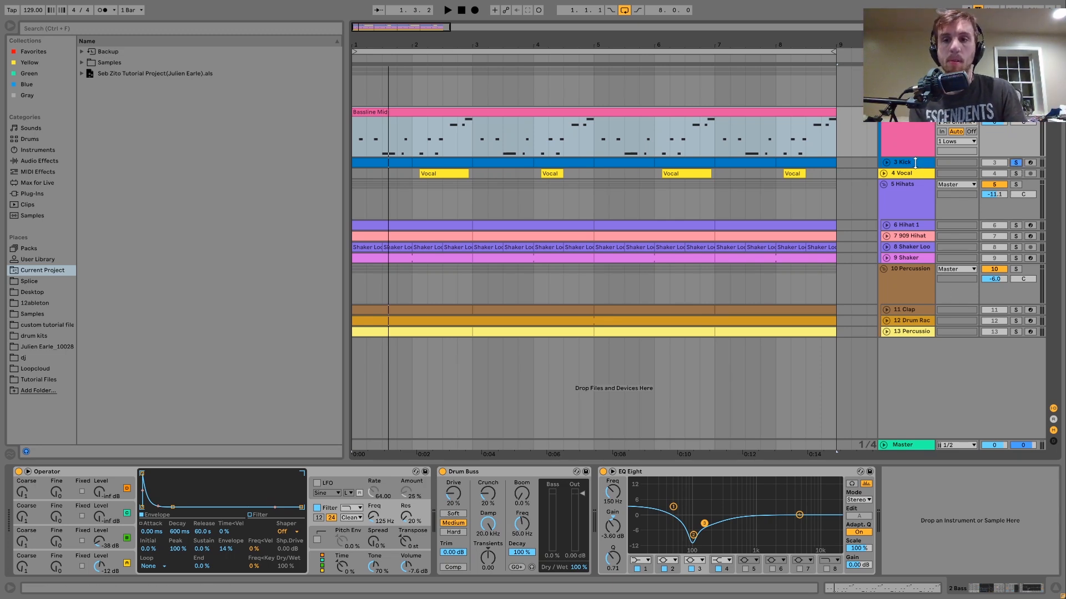
click(915, 162)
key(space)
click(887, 162)
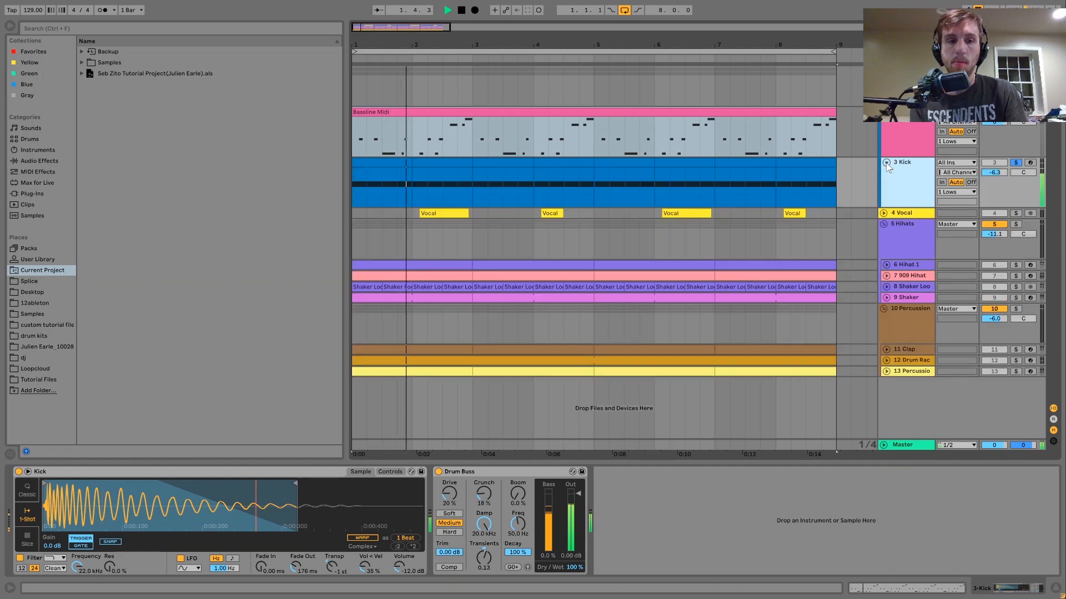
key(space)
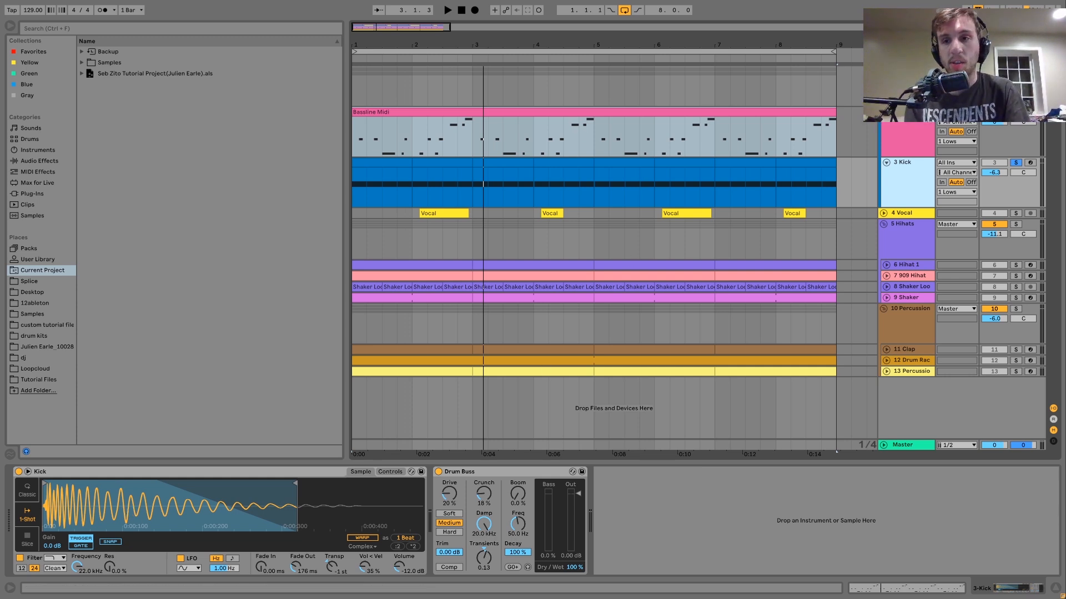
click(826, 521)
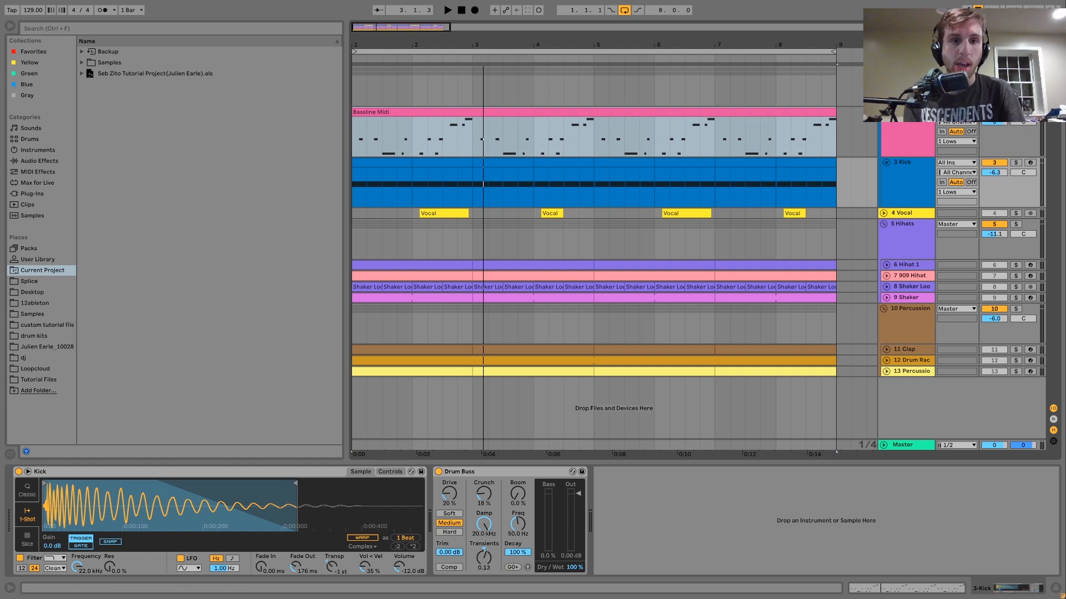
- Highlight the span of the first bass note in the Bassline Midi clip, followed by the kick clip in bar 1
scroll(356, 51, up, 3)
drag(377, 139, 395, 137)
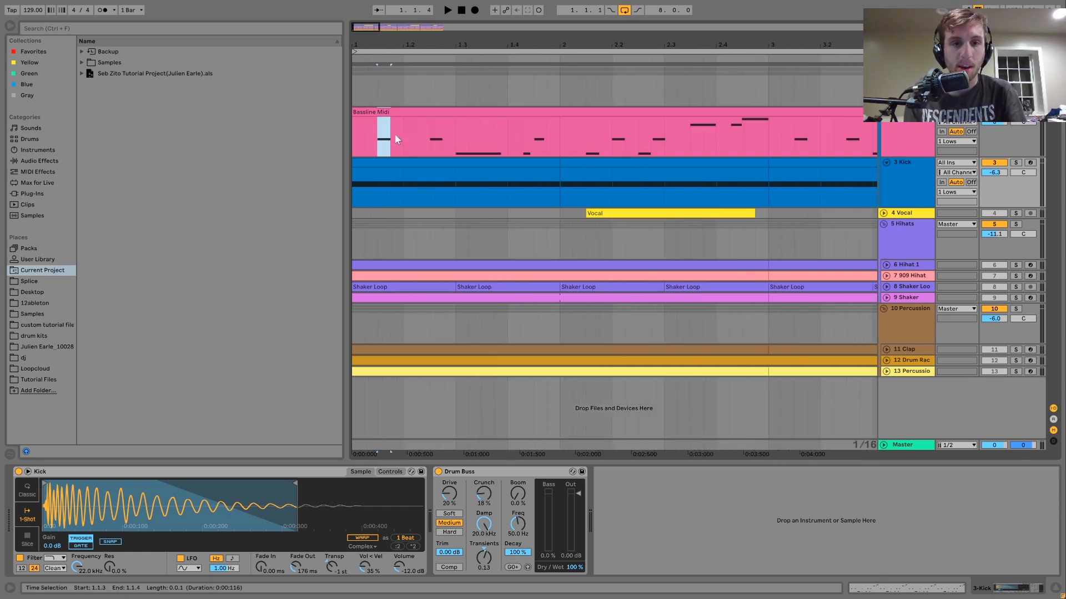
click(384, 162)
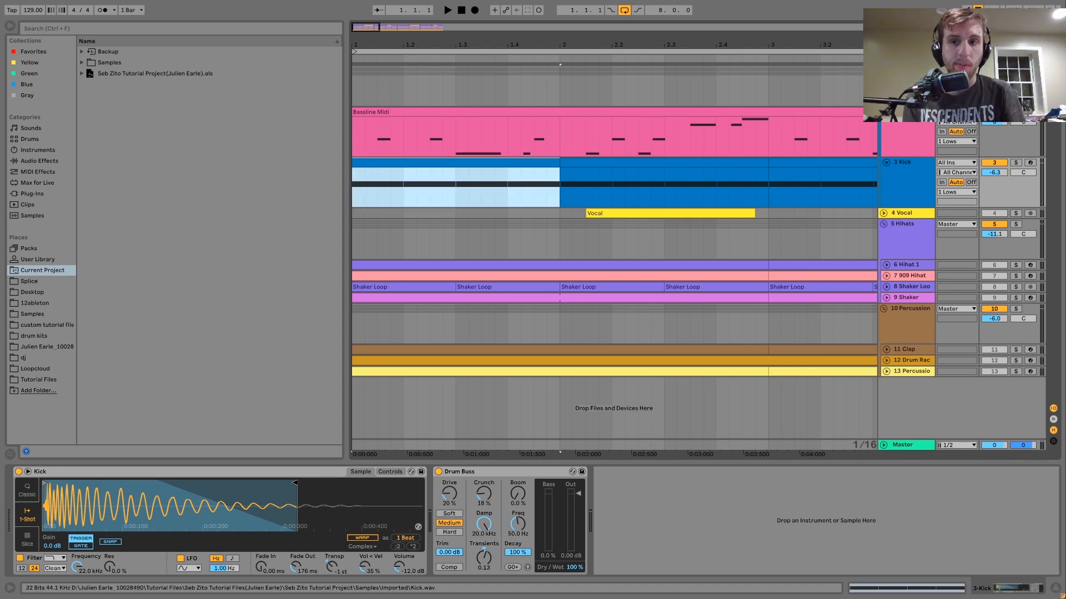
- Extend the kick sample's end to the end of its waveform and play the start of the loop twice
drag(295, 483, 422, 482)
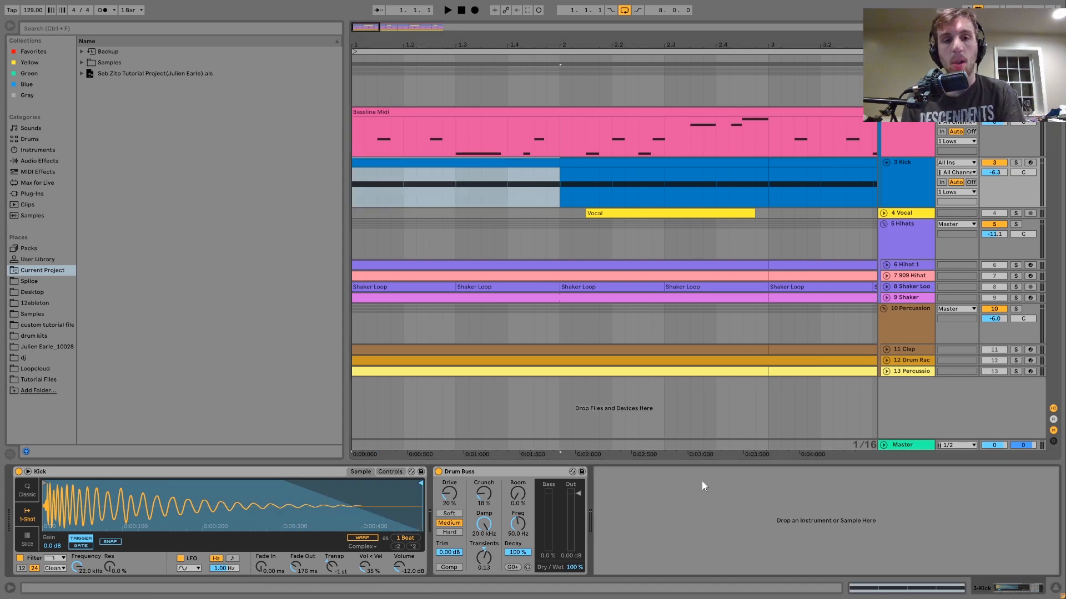
key(space)
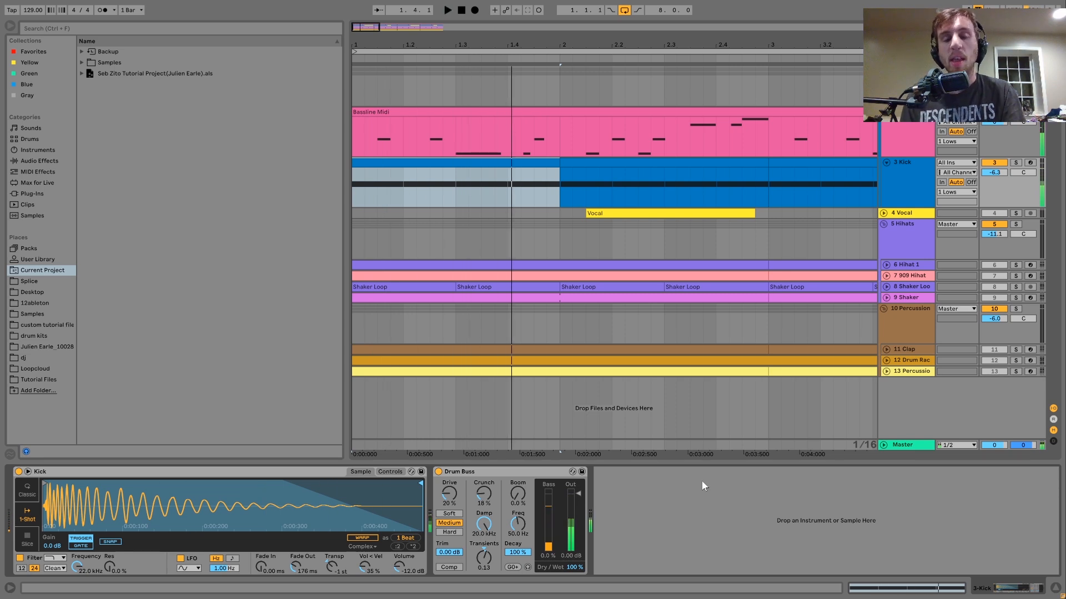
key(space)
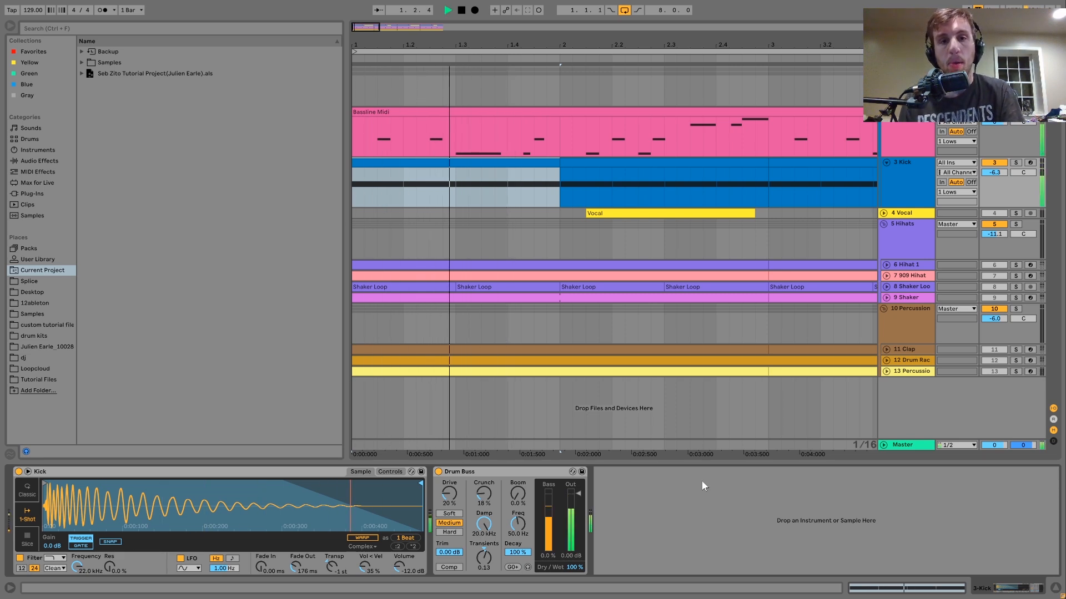
key(space)
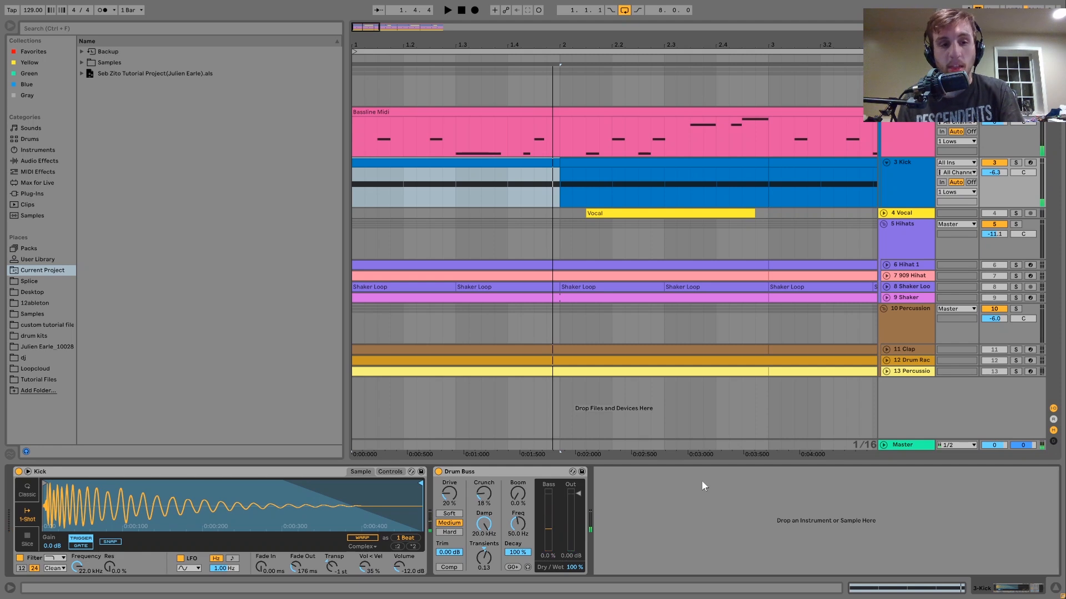
- Undo the kick sample's end change and play the start of the loop again to compare
key(ctrl+z)
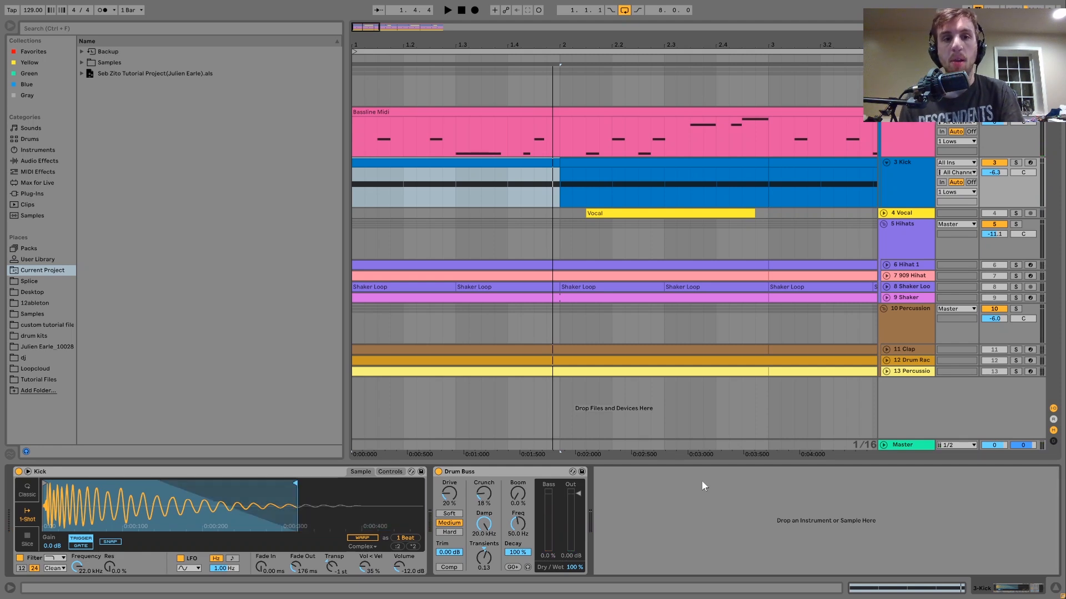
key(space)
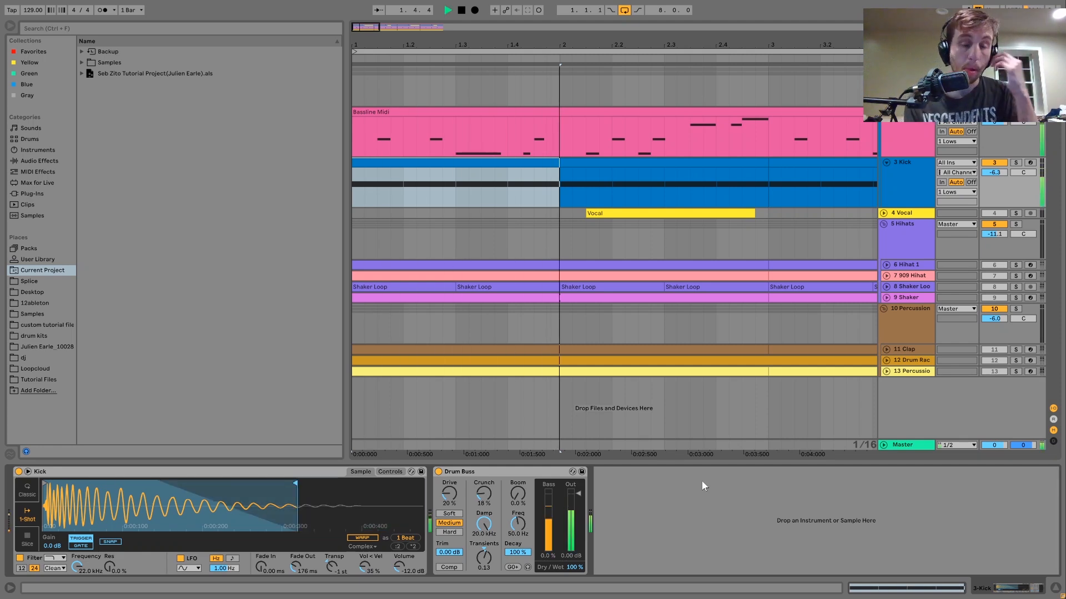
key(space)
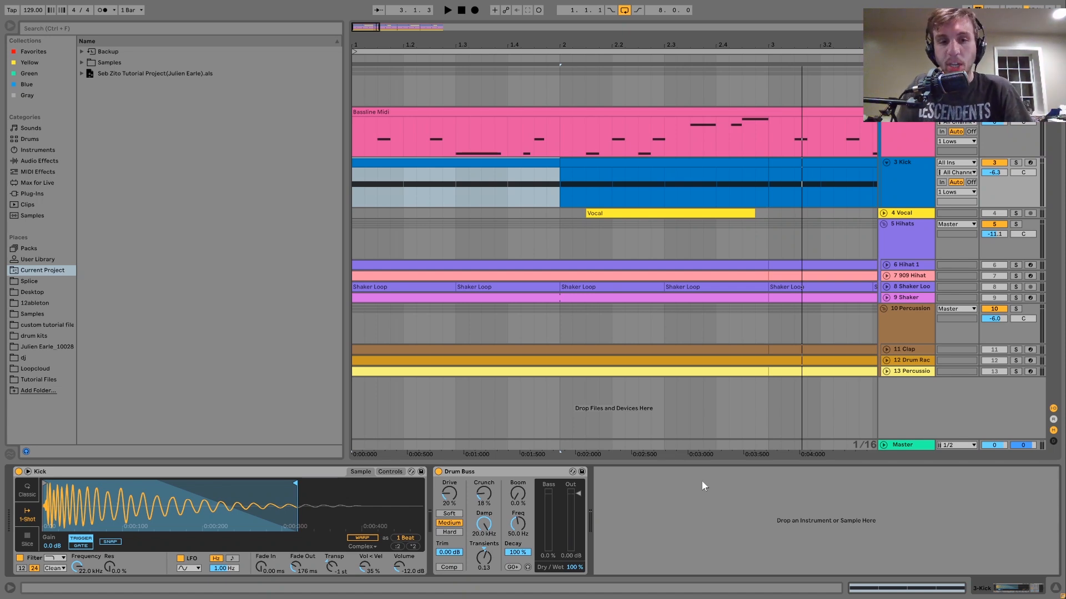
- Solo the Kick track, compare its sound with Drum Buss on and off during playback, and clear the solo
click(1016, 162)
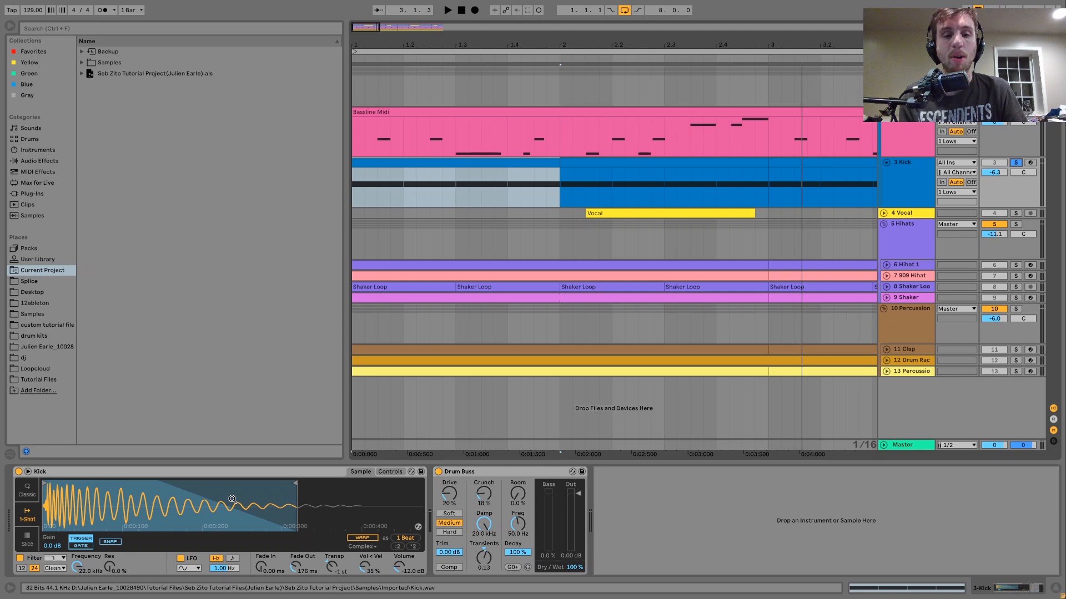
key(space)
key(space)
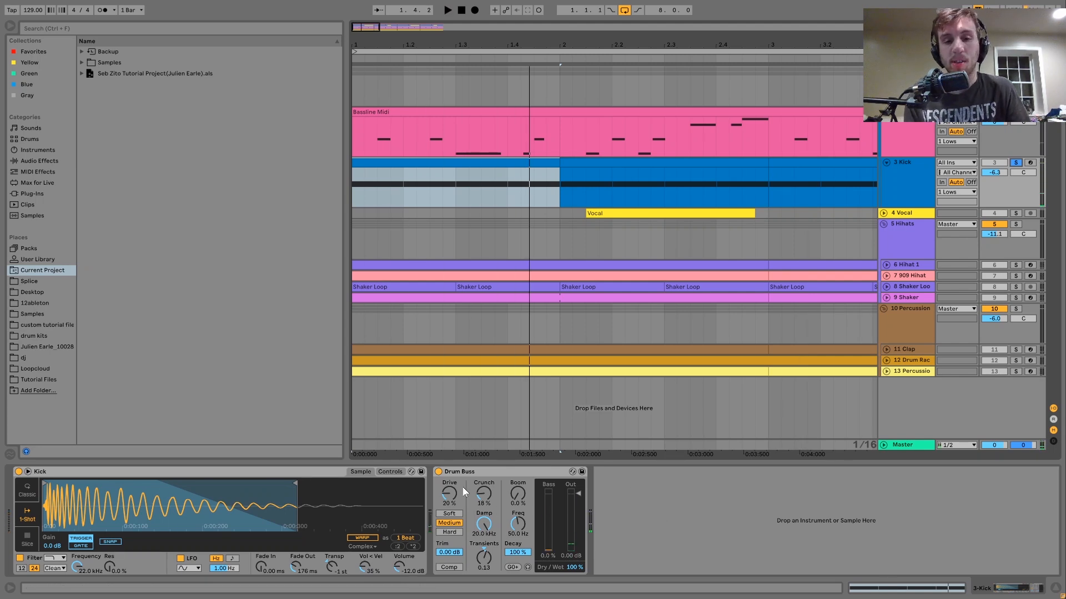
click(439, 472)
key(space)
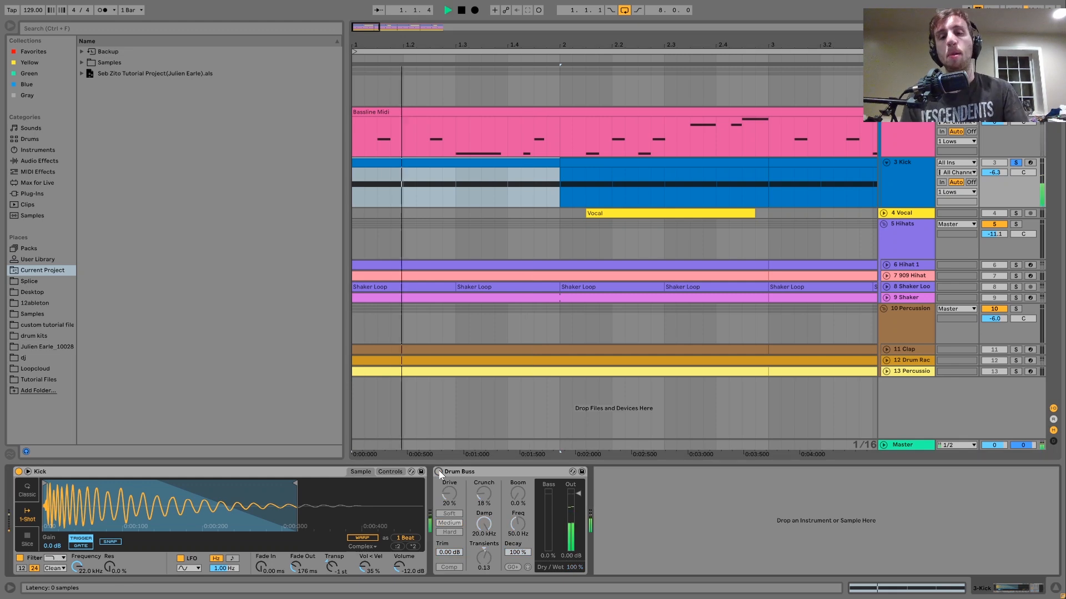
click(439, 471)
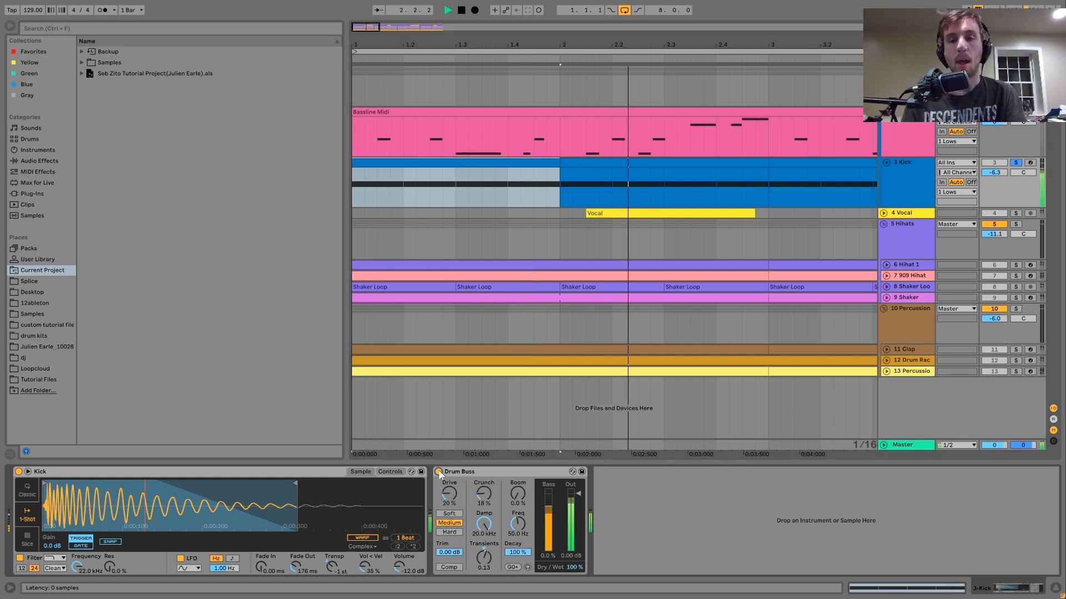
key(space)
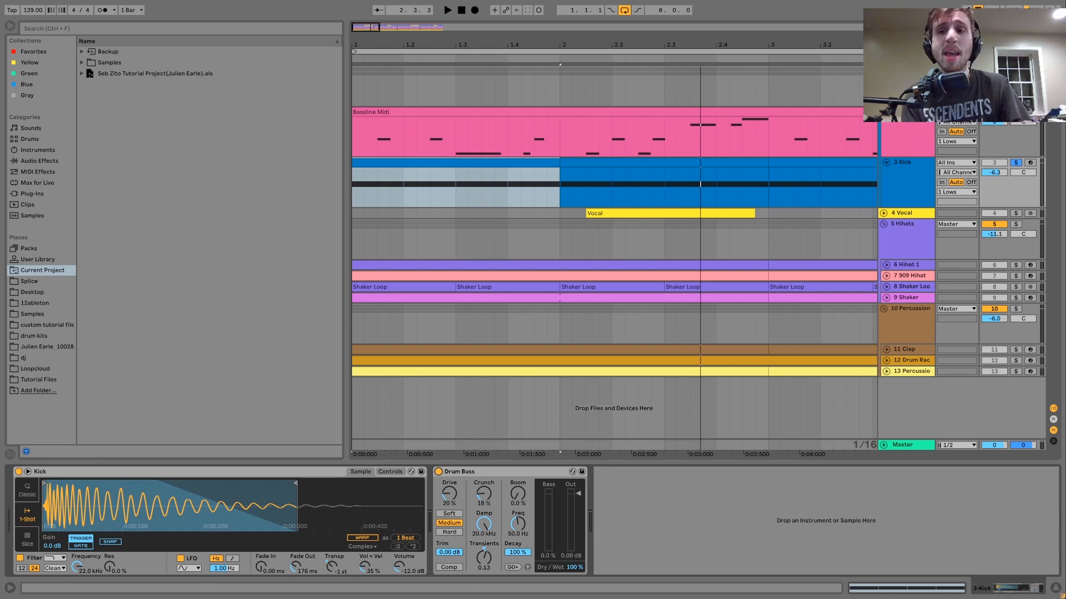
click(994, 162)
click(1016, 162)
- Display the Lows group's Saturator and compare the kick and bass with it off and on during playback
click(907, 72)
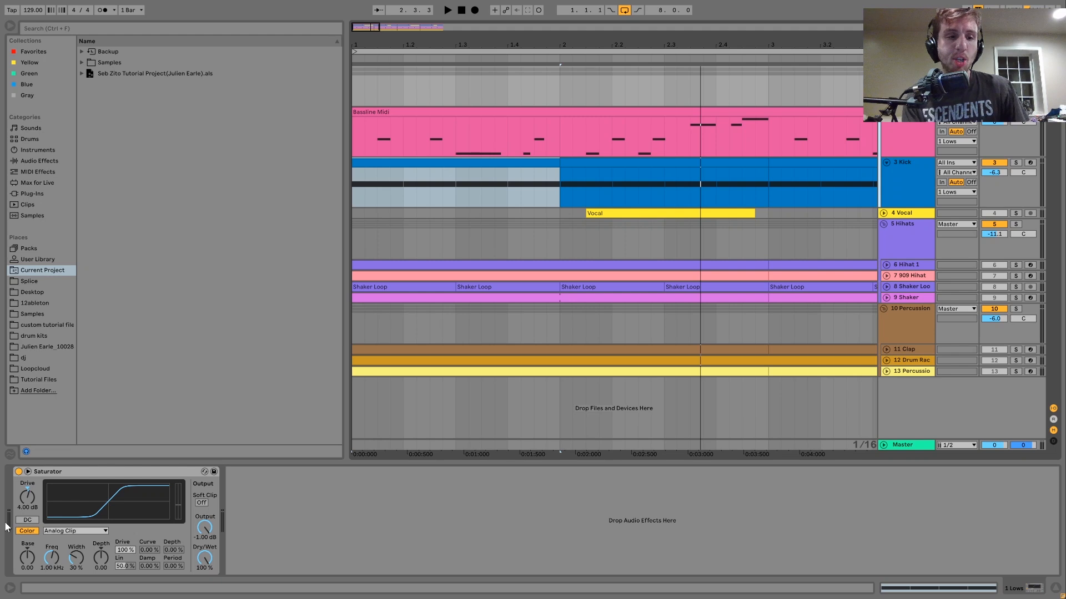
click(18, 472)
key(space)
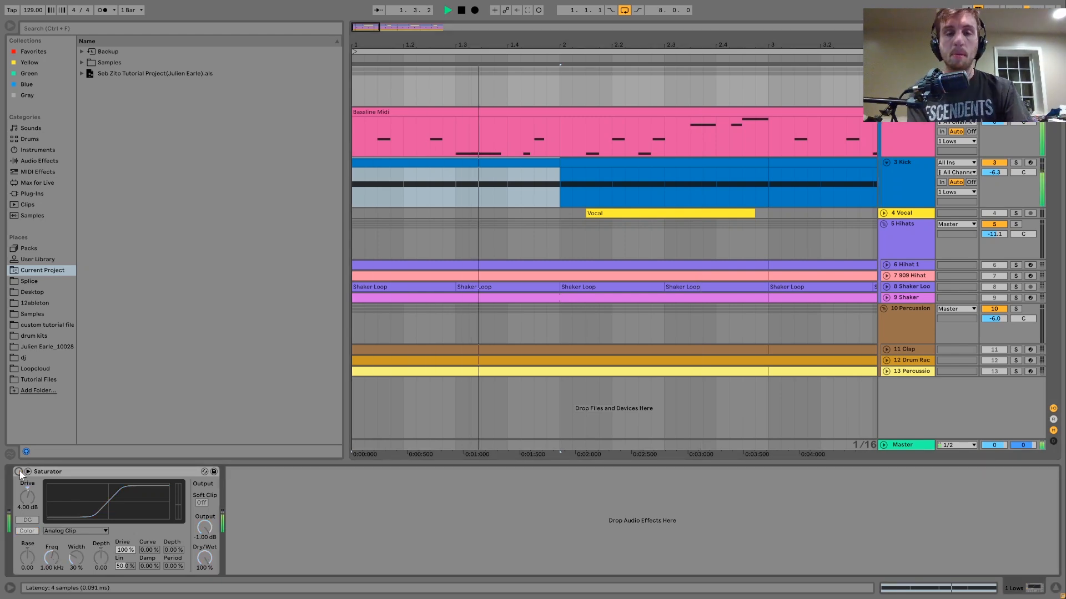
click(18, 472)
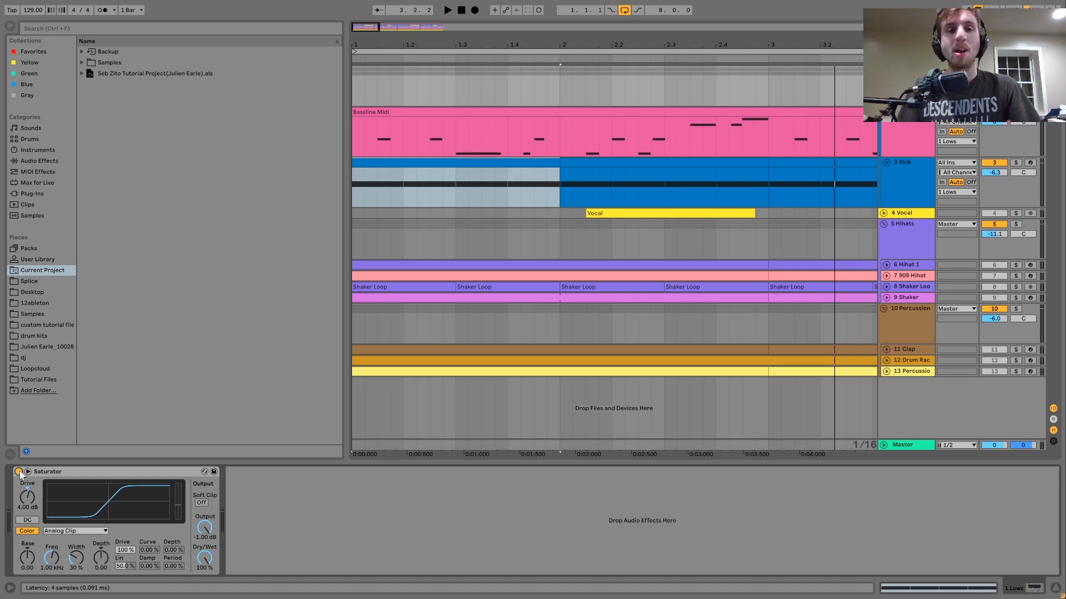
- Bypass the Lows group's Saturator and add a Spectrum audio effect after it
click(19, 472)
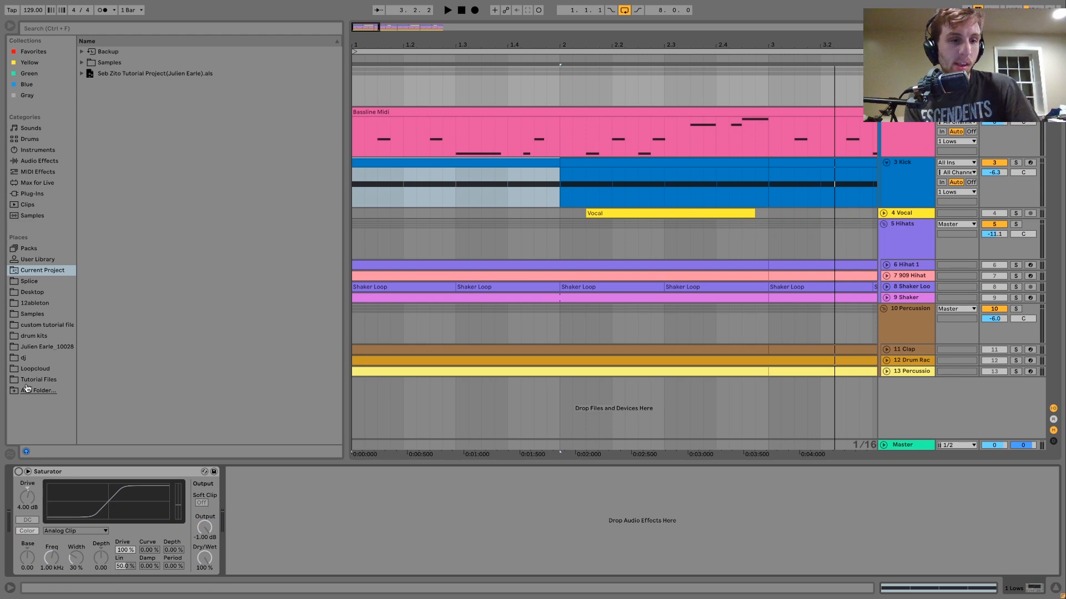
click(41, 162)
scroll(184, 310, down, 2)
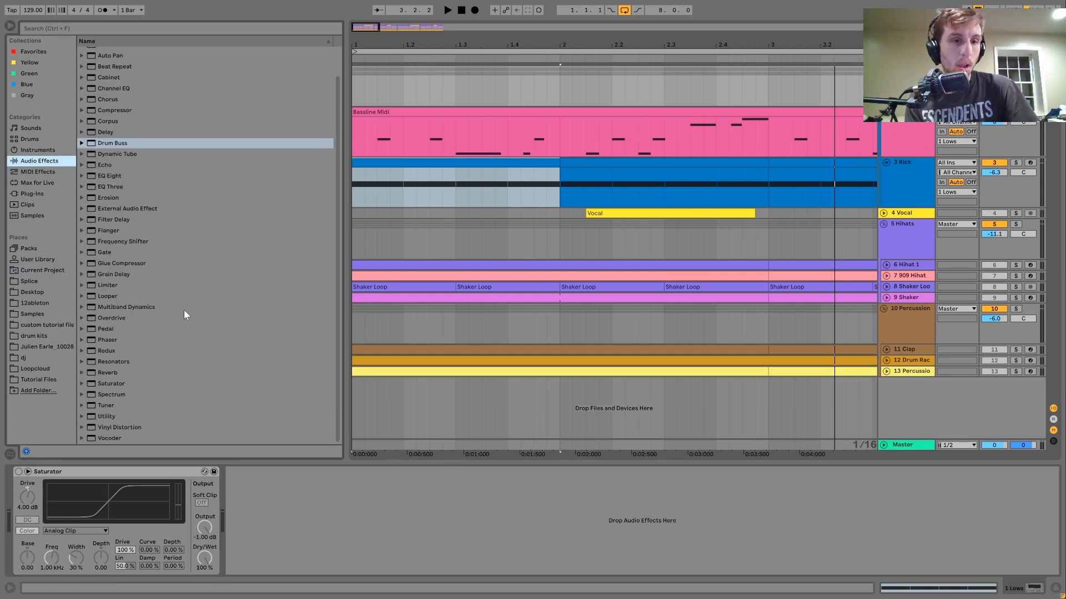
click(112, 394)
drag(254, 451, 268, 478)
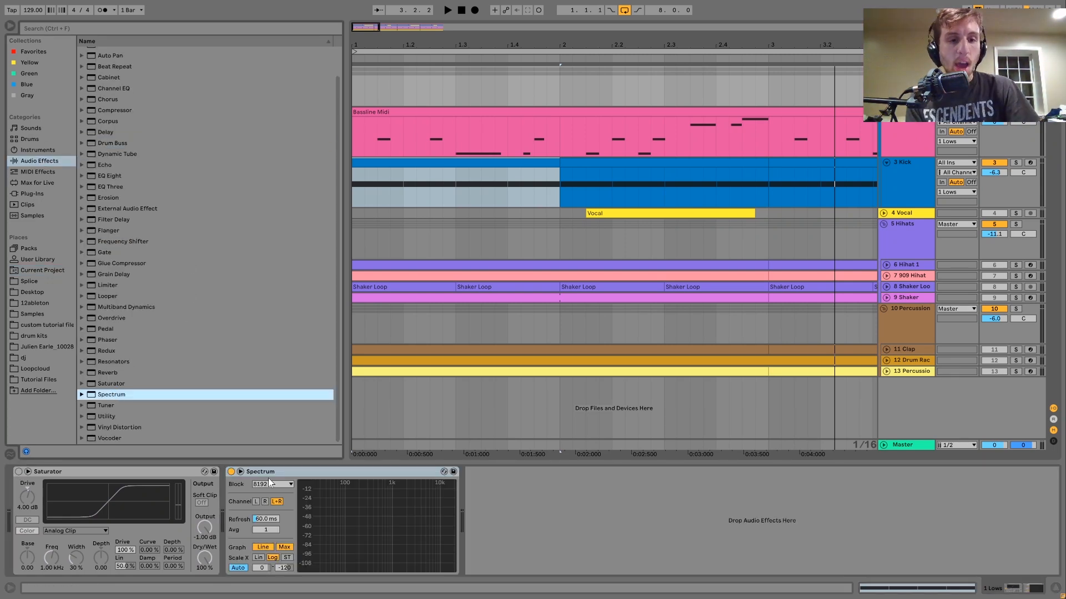
- Compare the Lows group's spectrum with Saturator off and on during playback, leaving Saturator on and deleting Spectrum
key(space)
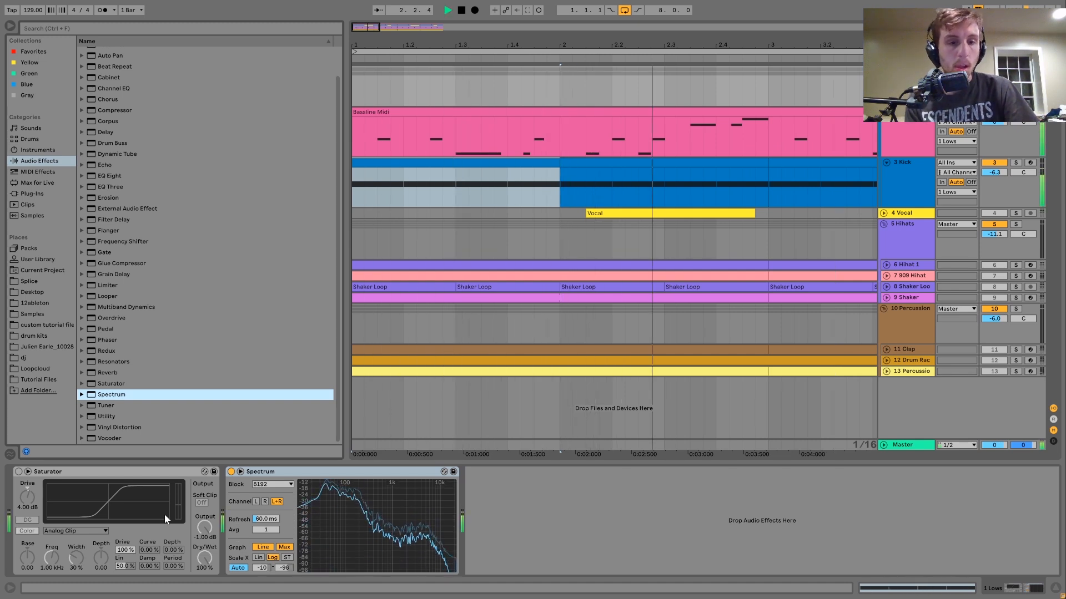
click(18, 472)
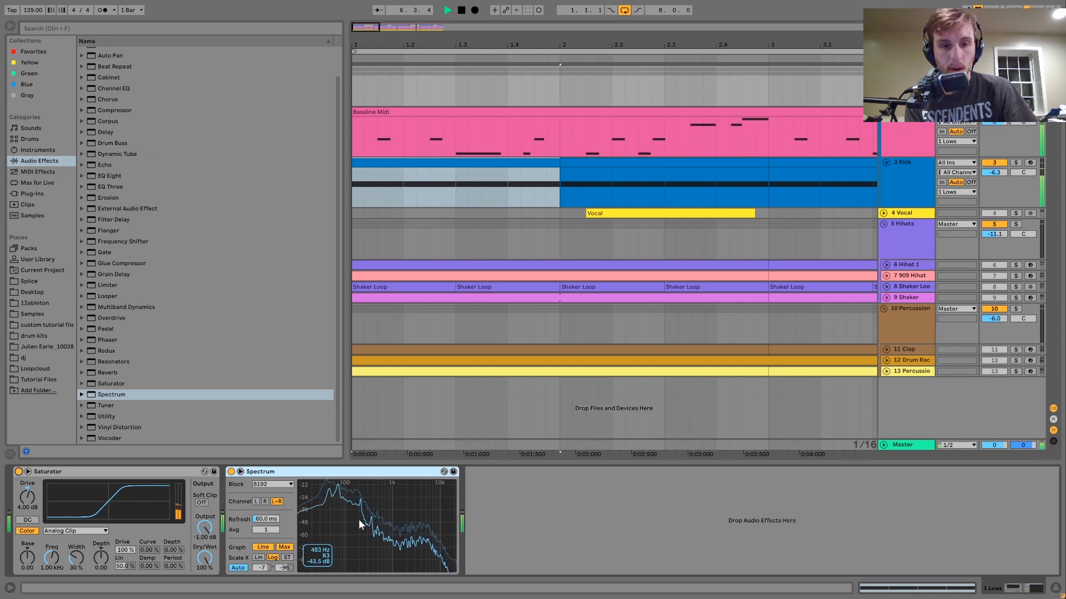
click(18, 472)
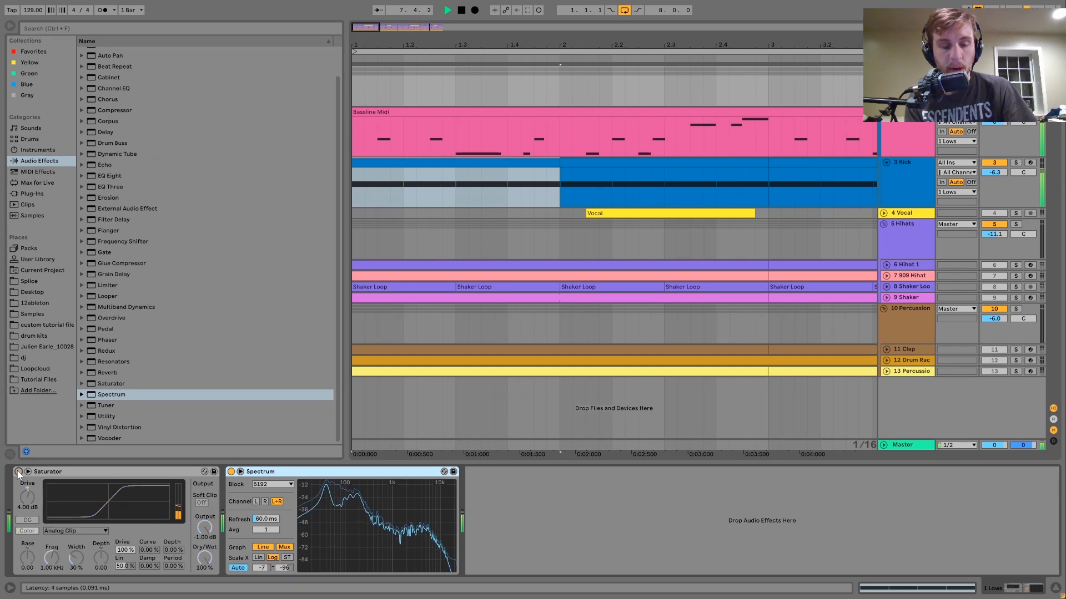
click(18, 471)
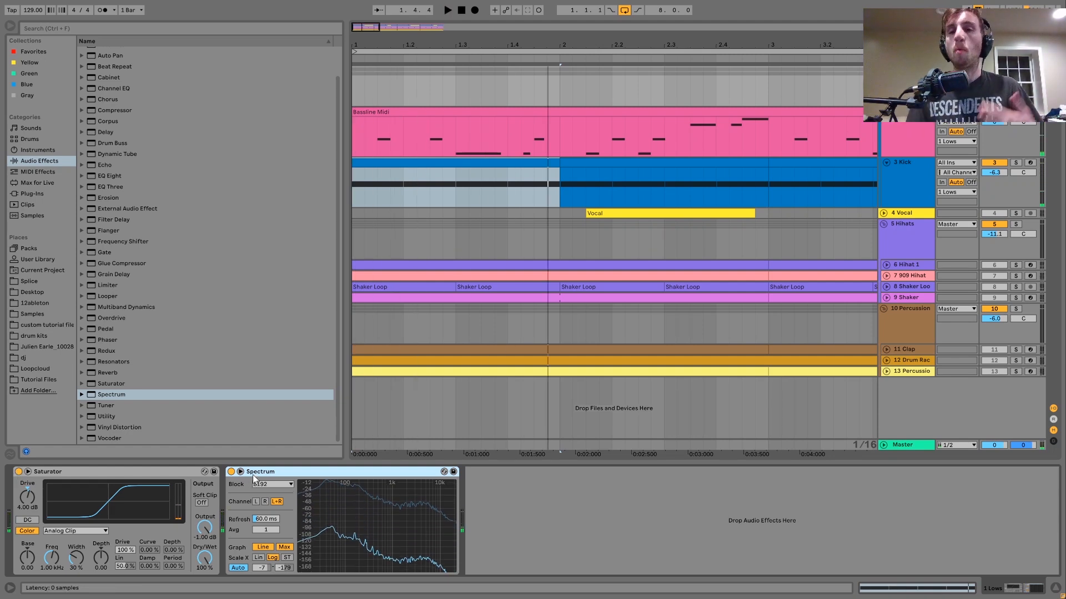
key(Delete)
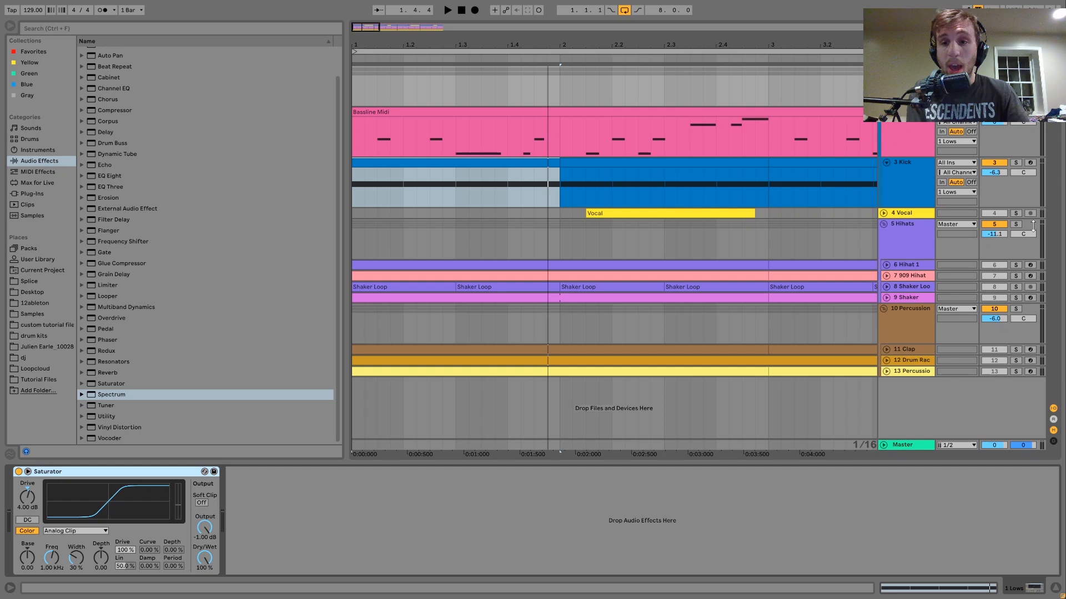
- Solo and unfold the Vocal track, and play its clips with its effect devices displayed
click(1015, 213)
key(space)
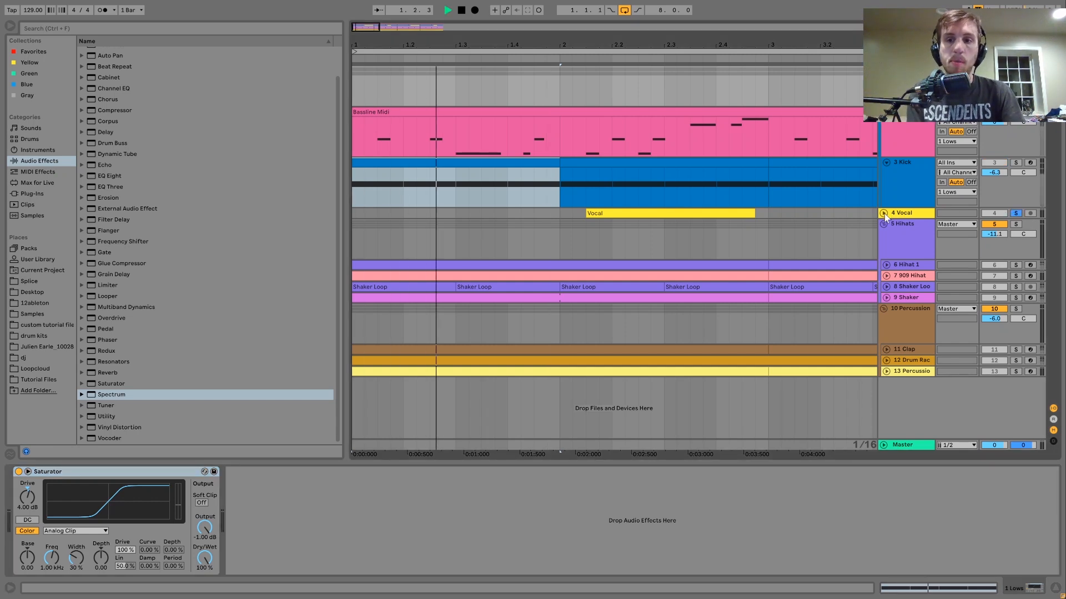
click(884, 214)
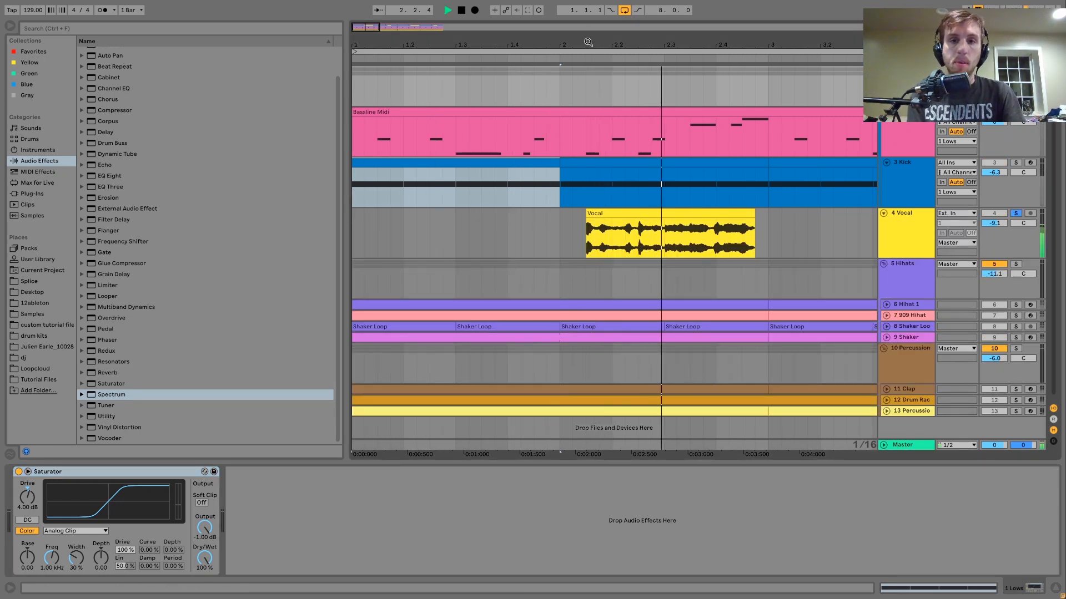
key(minus)
key(minus)
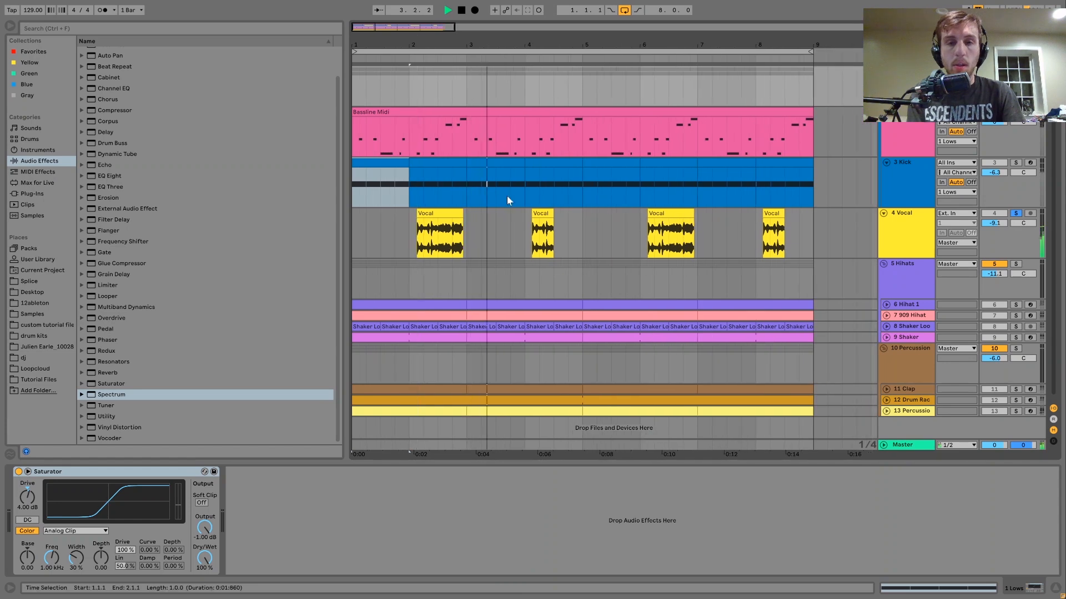
click(524, 234)
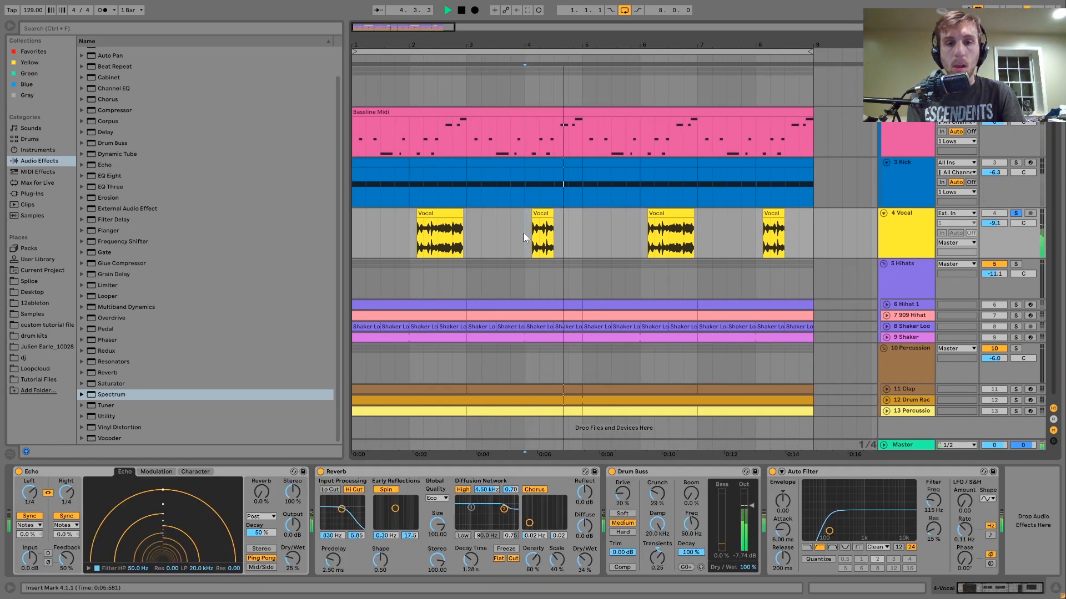
key(space)
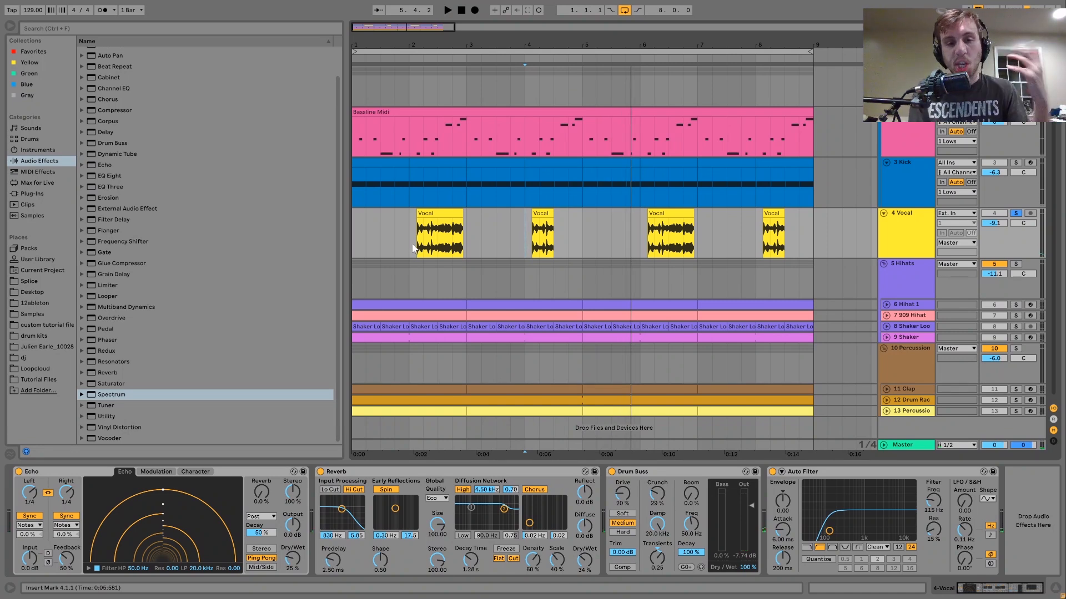
- Clear the Vocal solo and play the full mix from the start of the loop
click(358, 243)
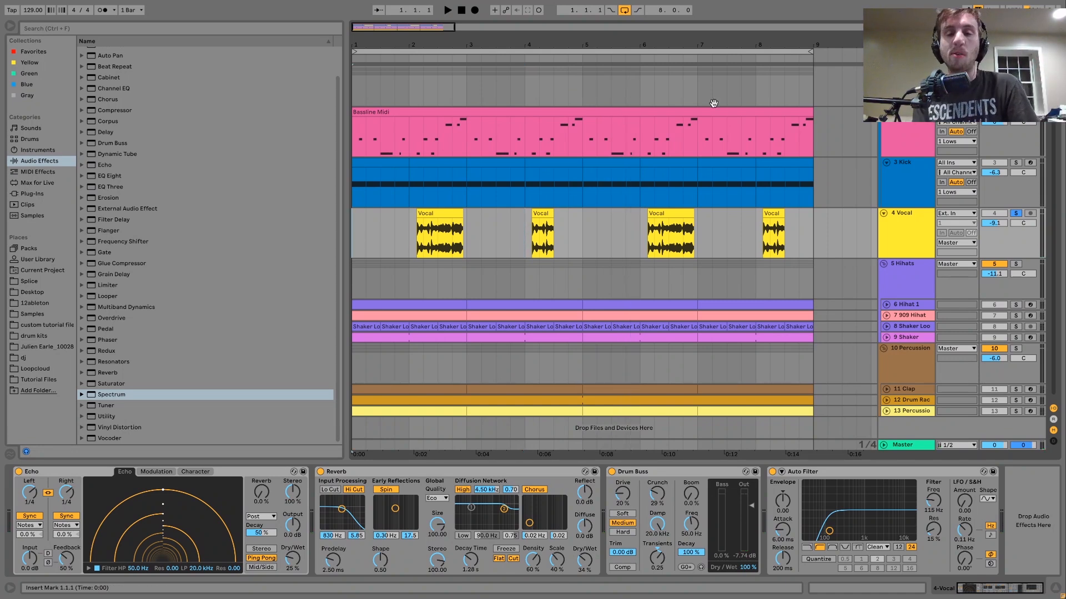
click(1016, 214)
key(space)
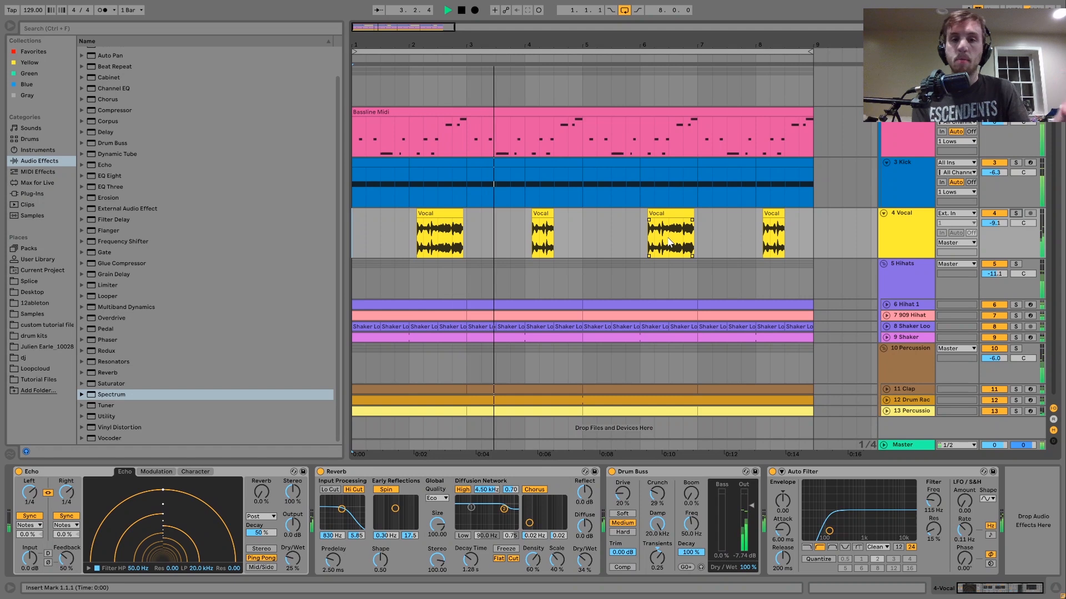
key(space)
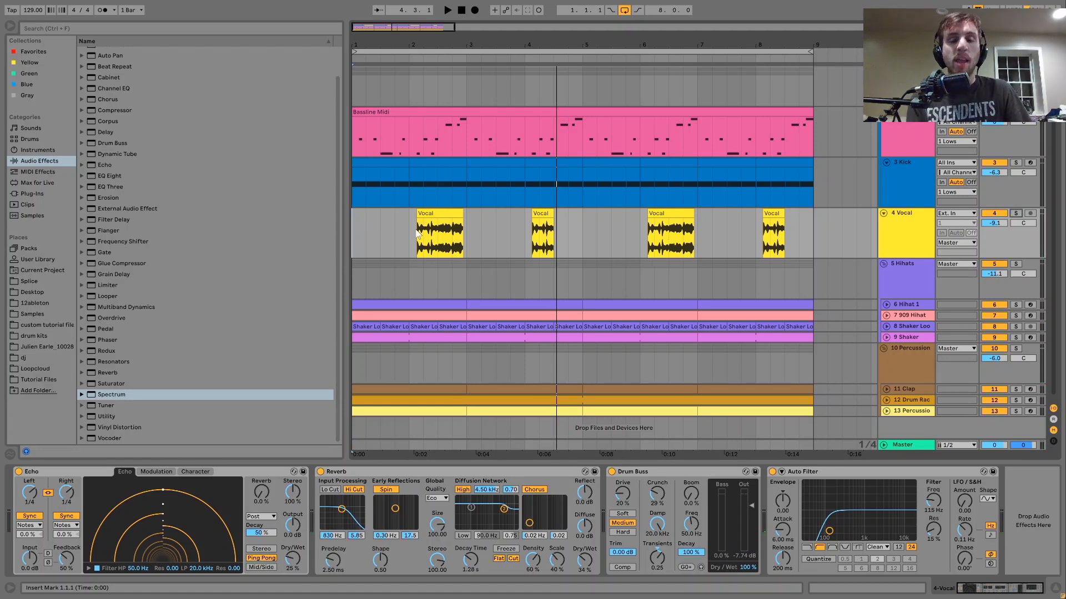
- Examine where the first Vocal clip starts in relation to bar 2, marking 2.1.1 on the Kick and Vocal tracks
drag(410, 181, 465, 181)
click(409, 189)
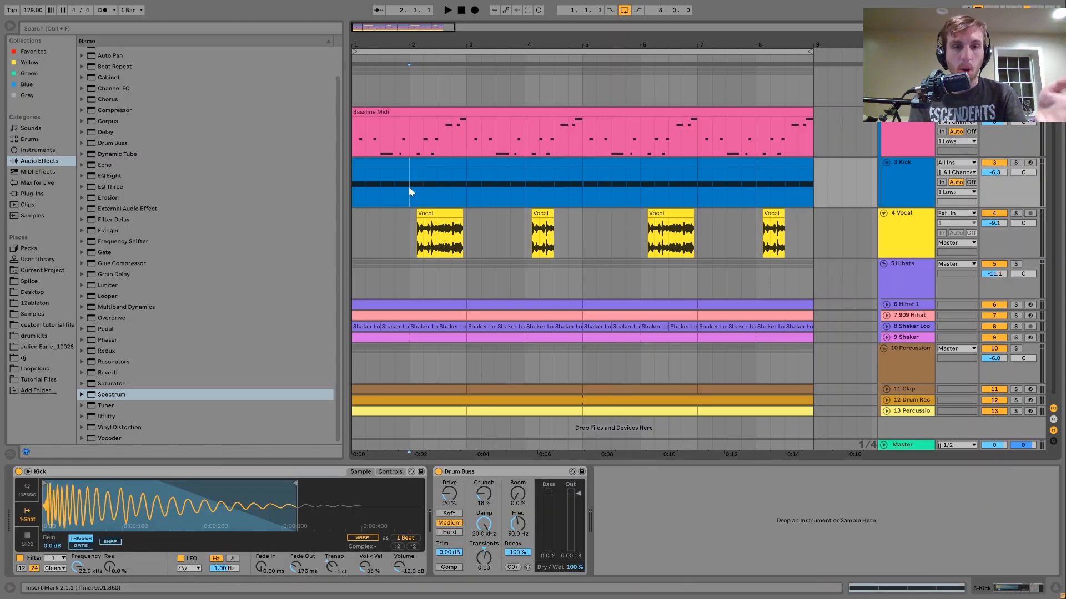
click(402, 245)
key(plus)
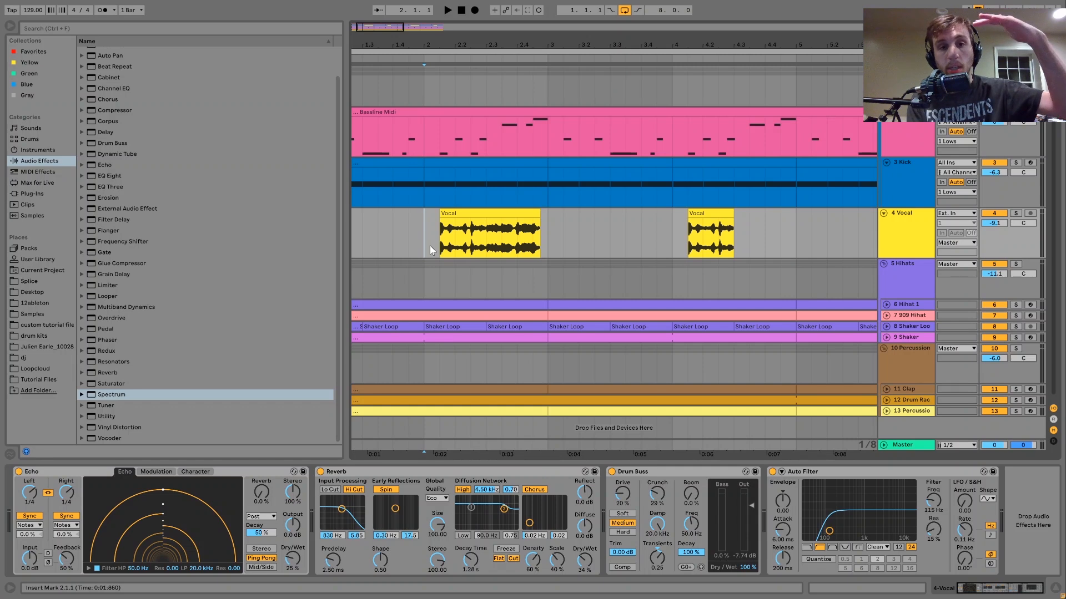
- Solo the Vocal track and play it from 2.1.1 against the metronome, with the metronome off at the end
key(space)
click(1016, 213)
click(100, 12)
key(space)
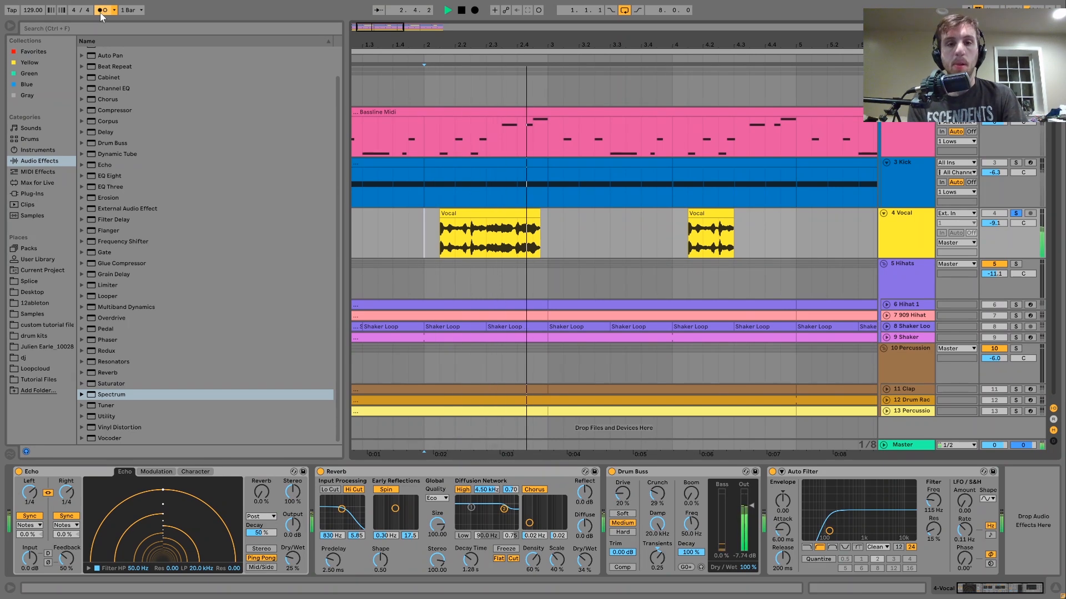
key(space)
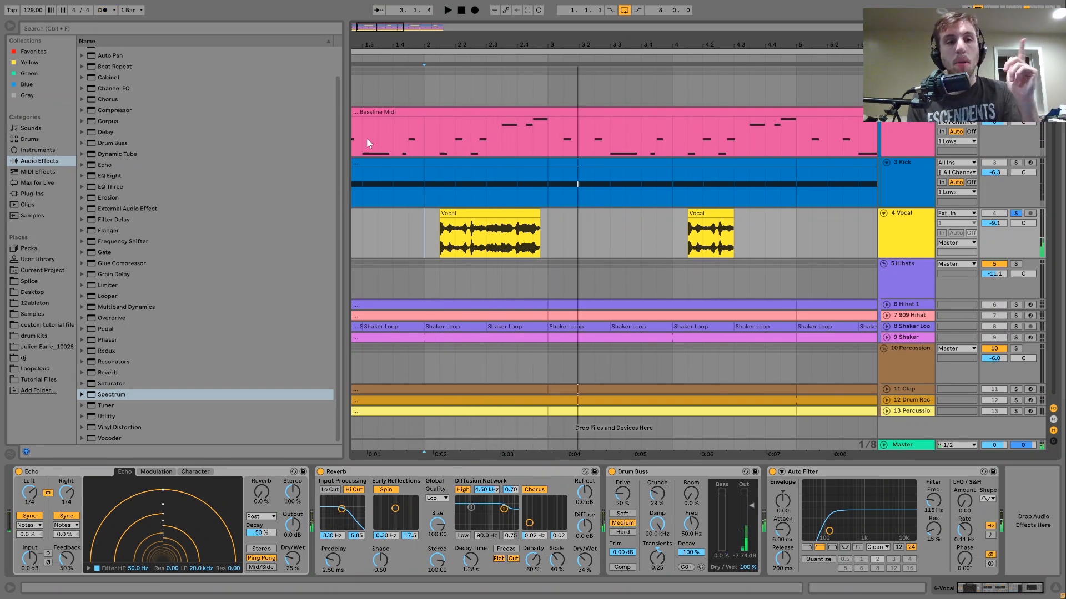
- Try the first Vocal clip starting at 2.1.1 in the full mix with the solo cleared, and undo the clip move
click(449, 214)
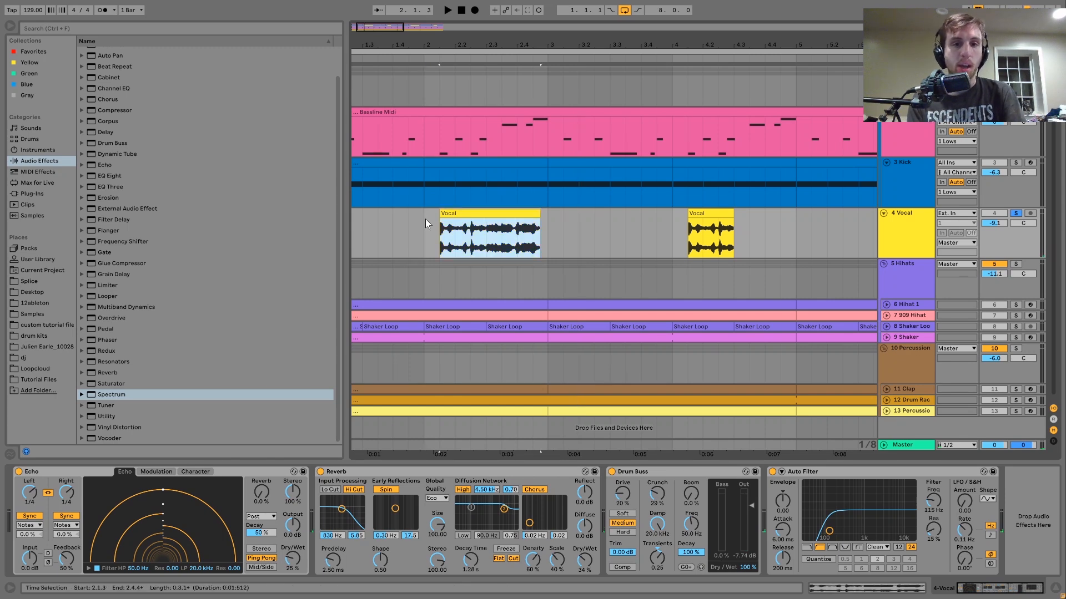
drag(478, 215, 466, 218)
click(1018, 214)
key(space)
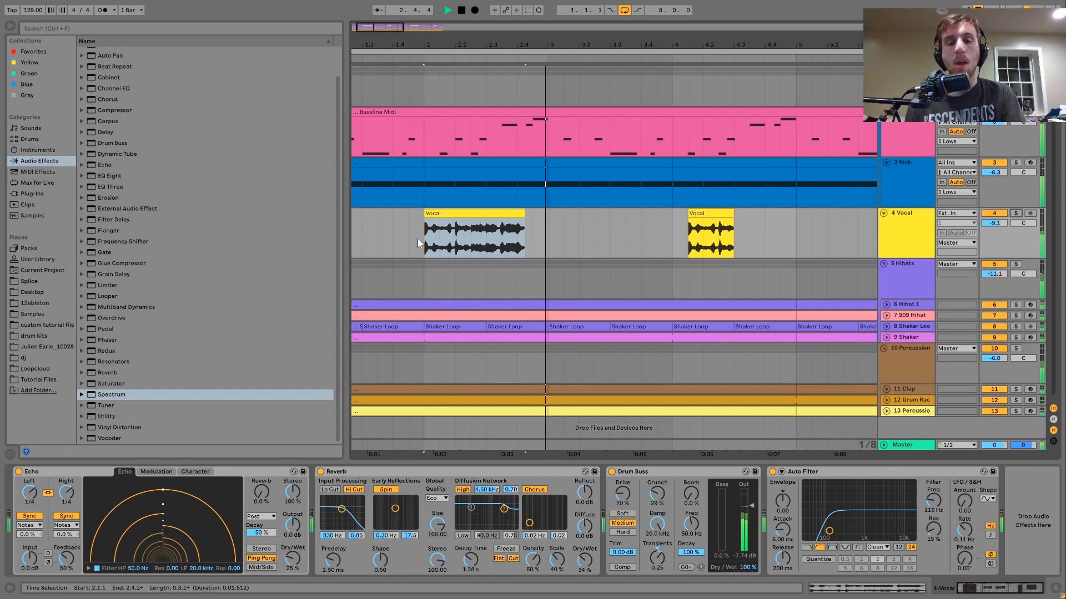
key(space)
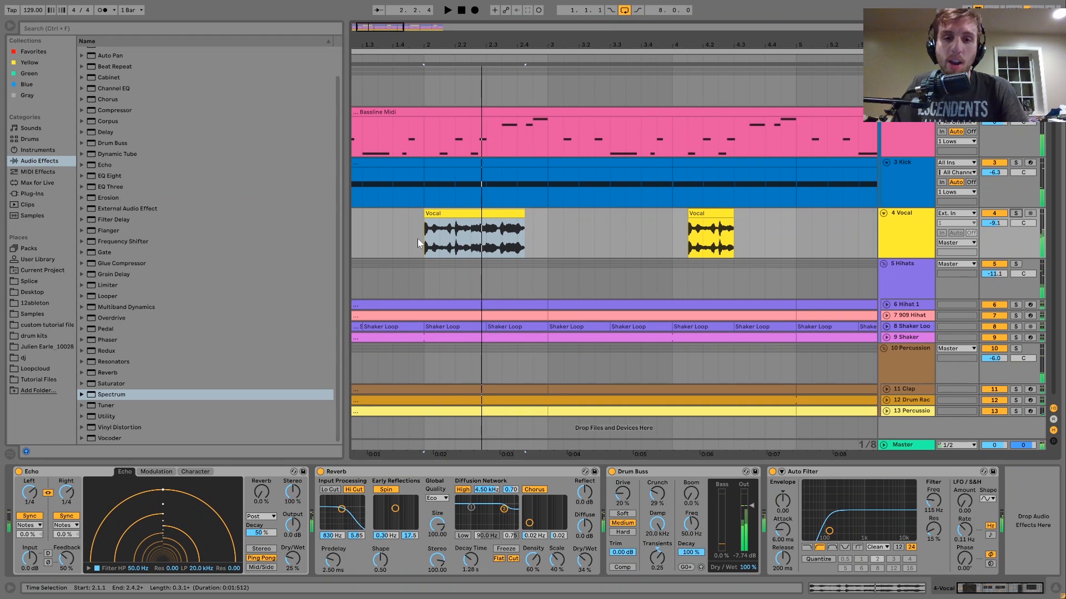
key(Right)
click(420, 241)
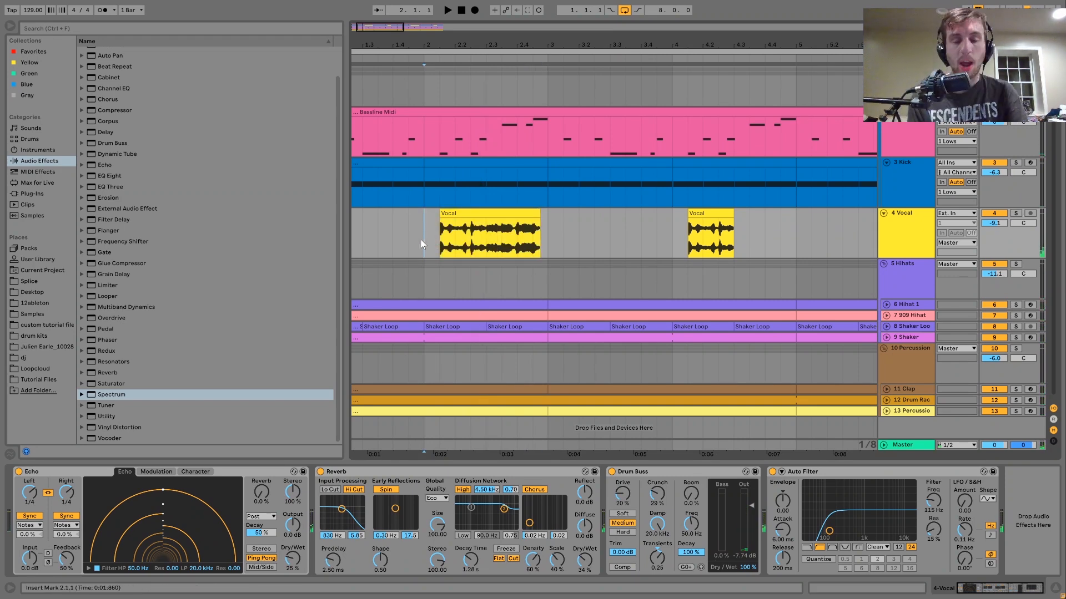
- Play the full mix from 2.1.1, comparing it with the Vocal track muted and unmuted
key(space)
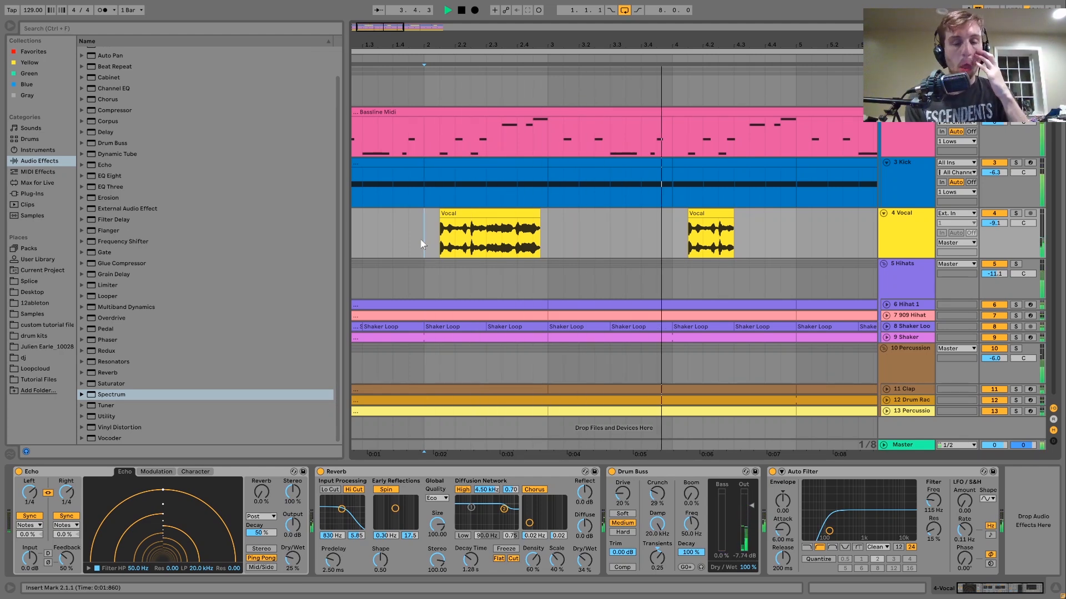
key(space)
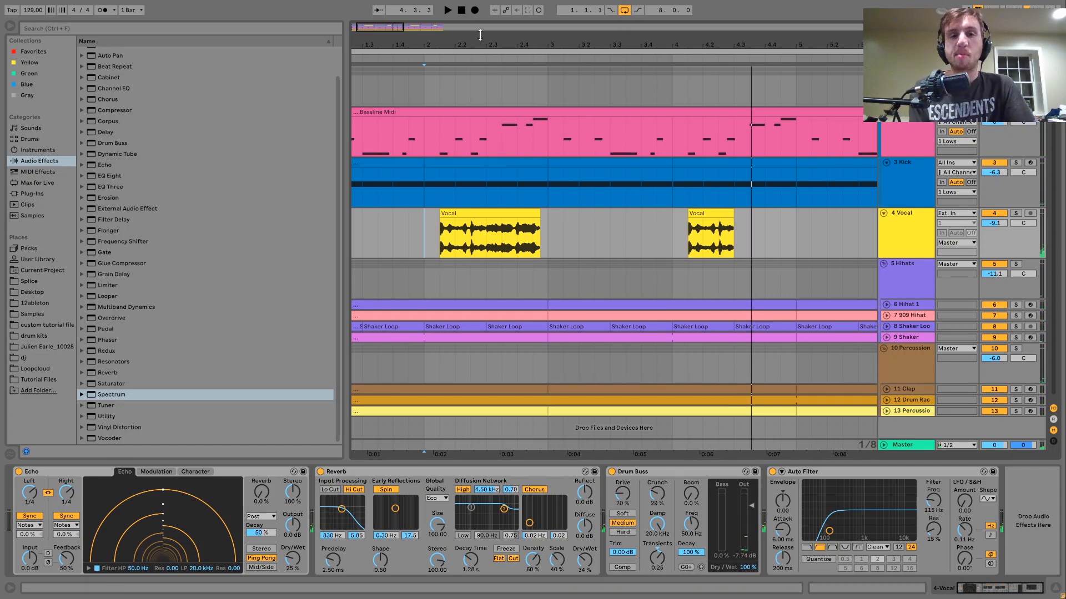
drag(484, 41, 453, 41)
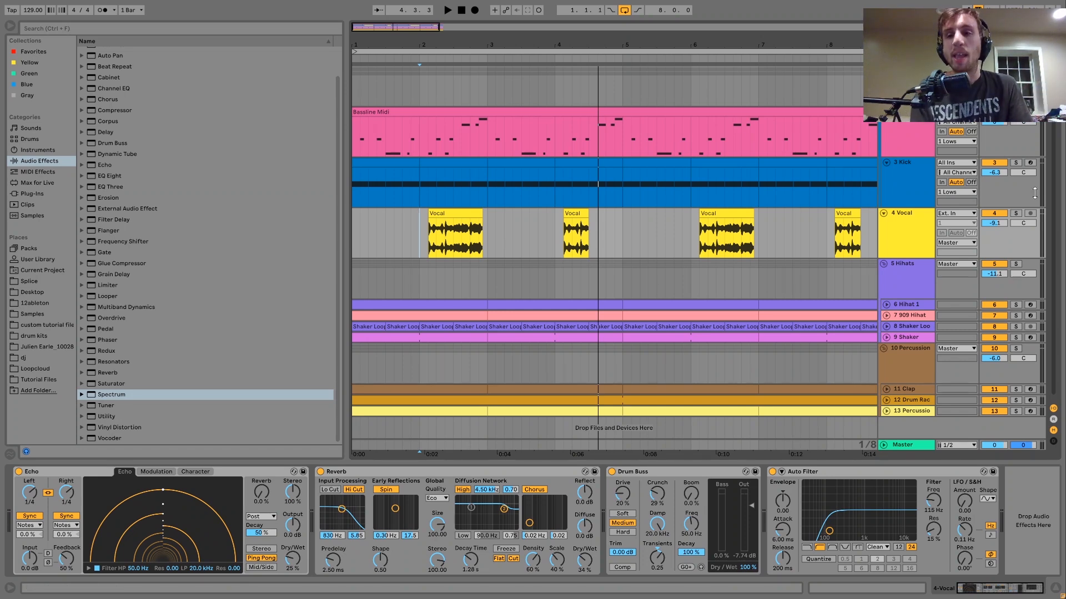
click(999, 215)
key(space)
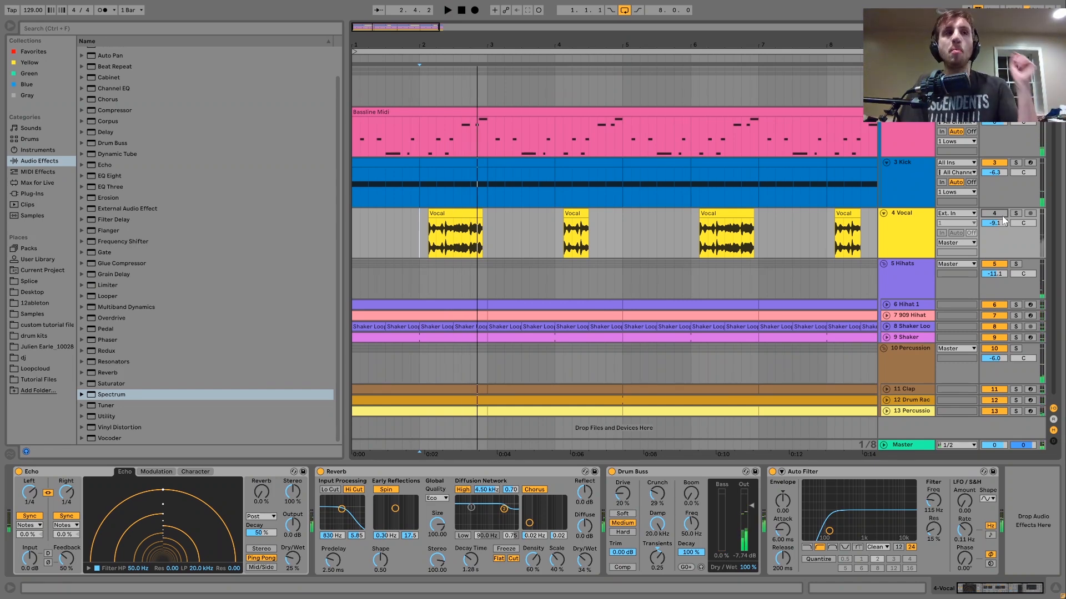
click(1002, 216)
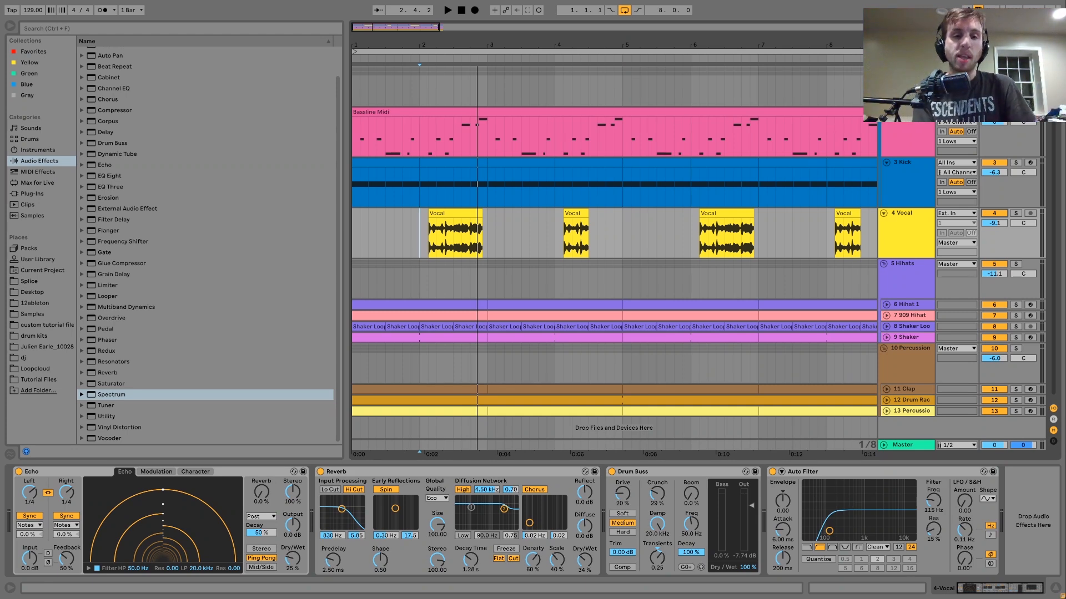
key(space)
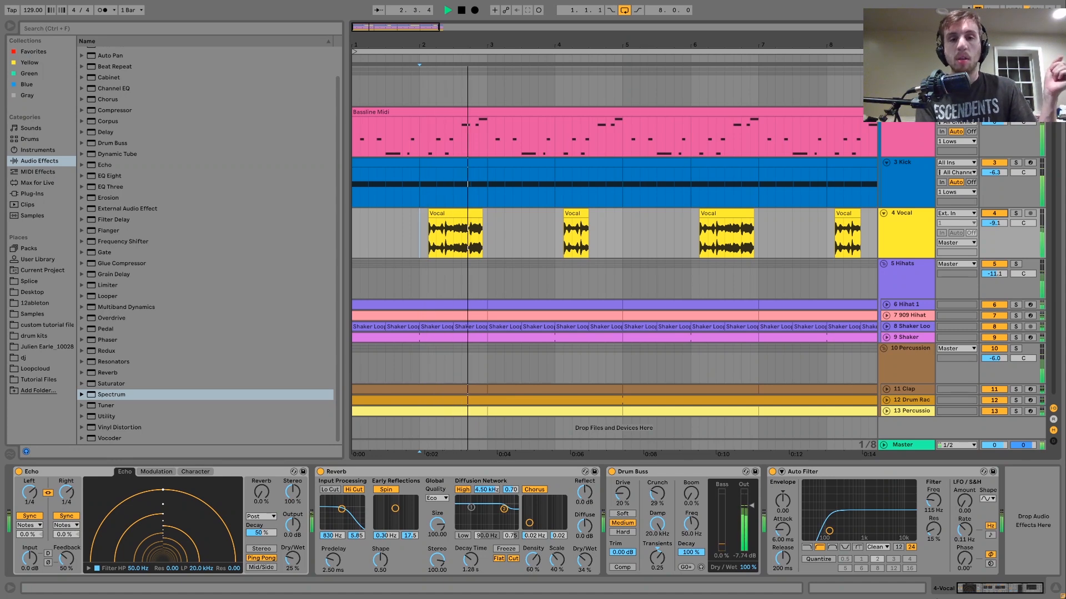
key(space)
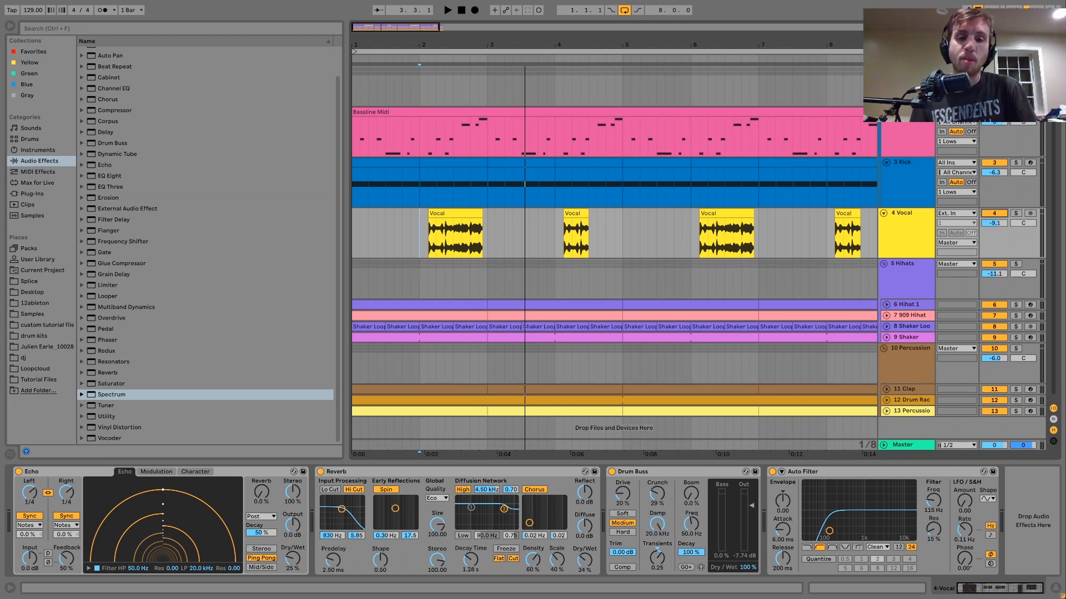
key(space)
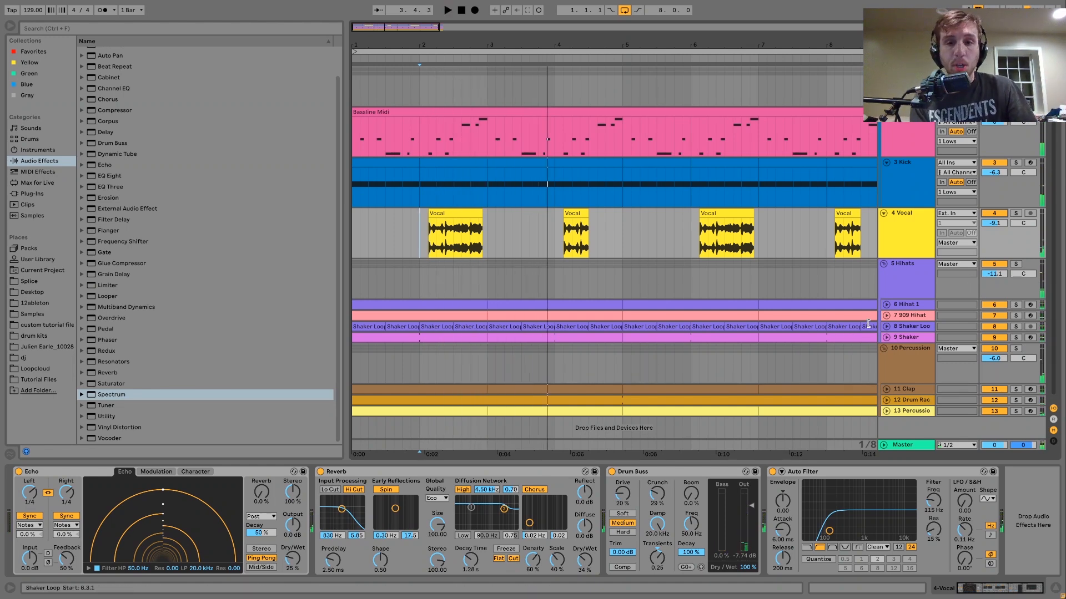
- Play the Hihats group soloed, unfolding the Hihat 1, 909 Hihat, Shaker Loop and Shaker tracks
key(space)
click(886, 305)
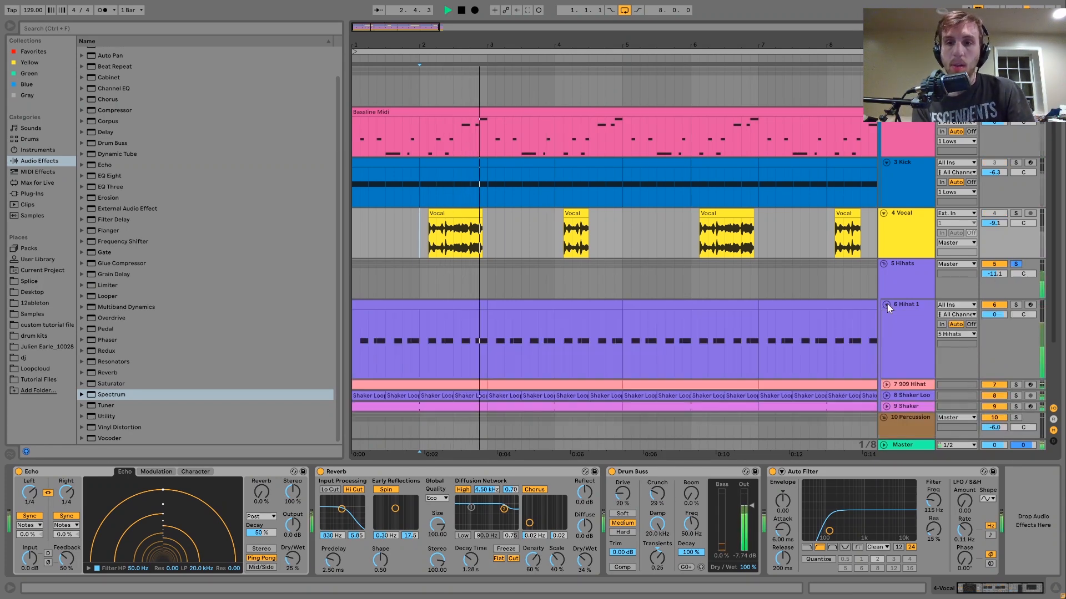
scroll(887, 308, down, 3)
click(887, 312)
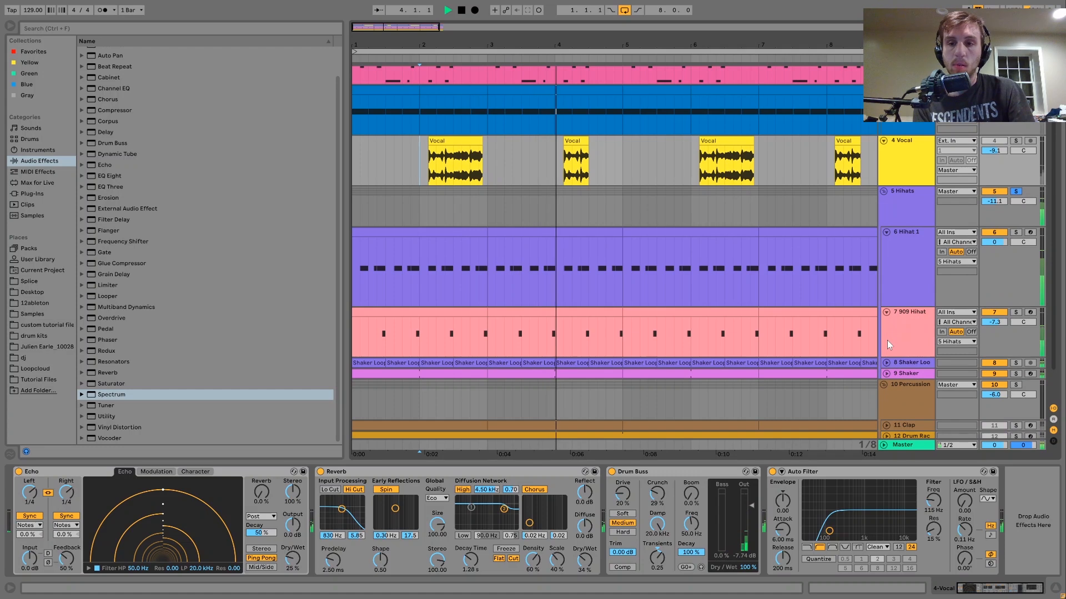
click(886, 362)
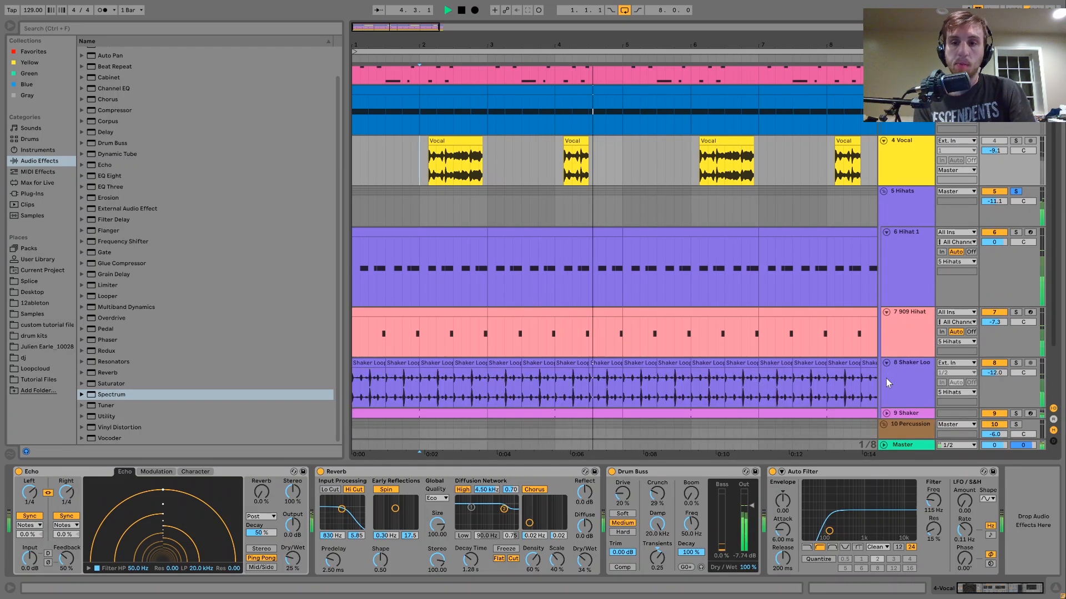
click(887, 413)
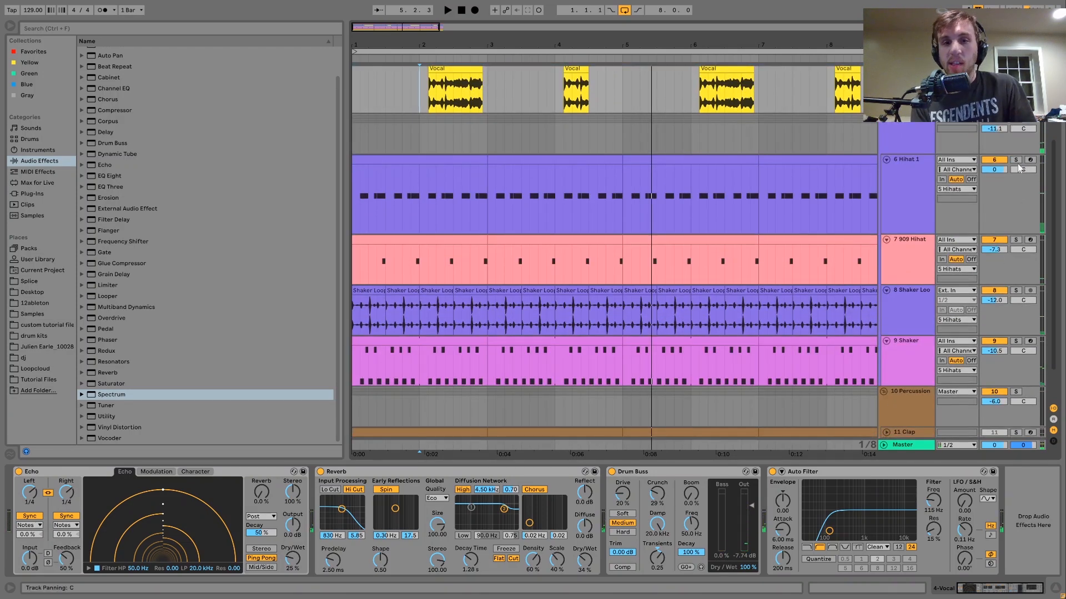
- Solo and play Hihat 1, and display its sampler's envelope and filter controls
key(space)
click(900, 188)
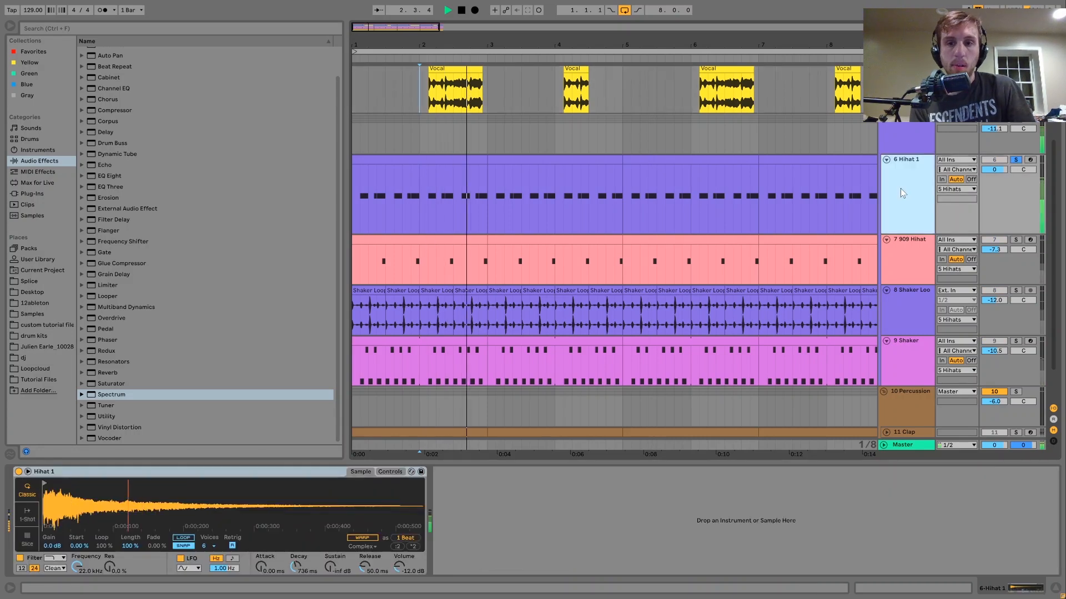
key(space)
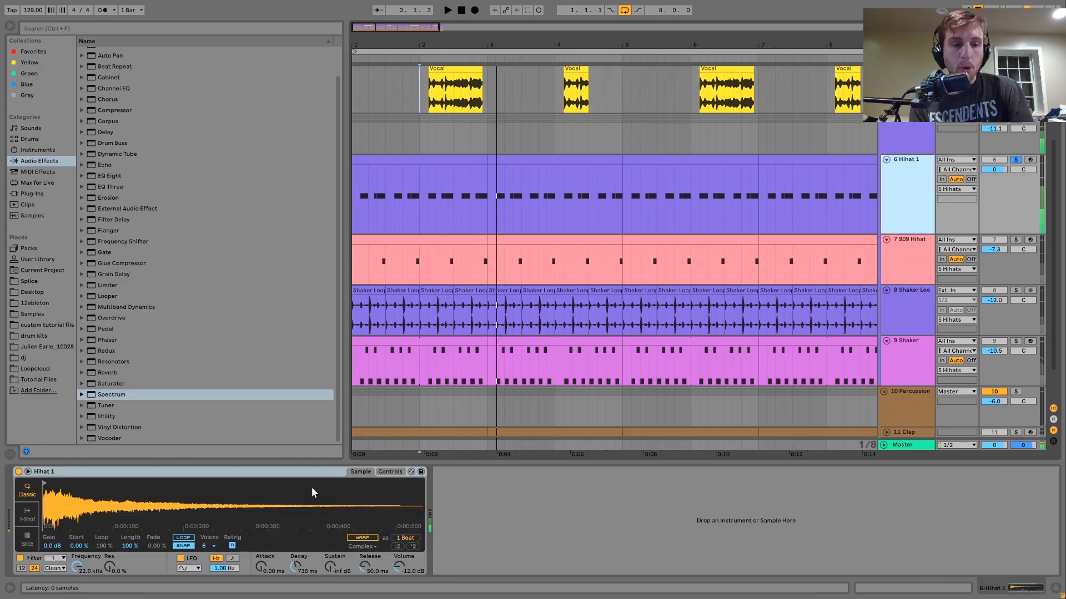
click(391, 473)
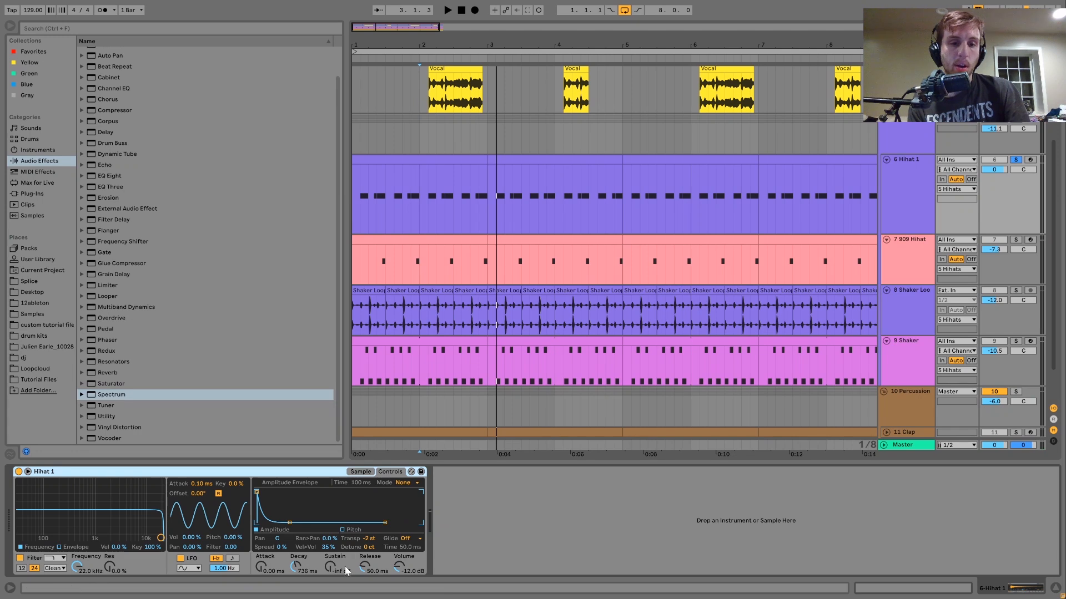
- Compare the soloed Hihat 1 with its Sustain at 0.0 dB and at -inf dB during playback
key(space)
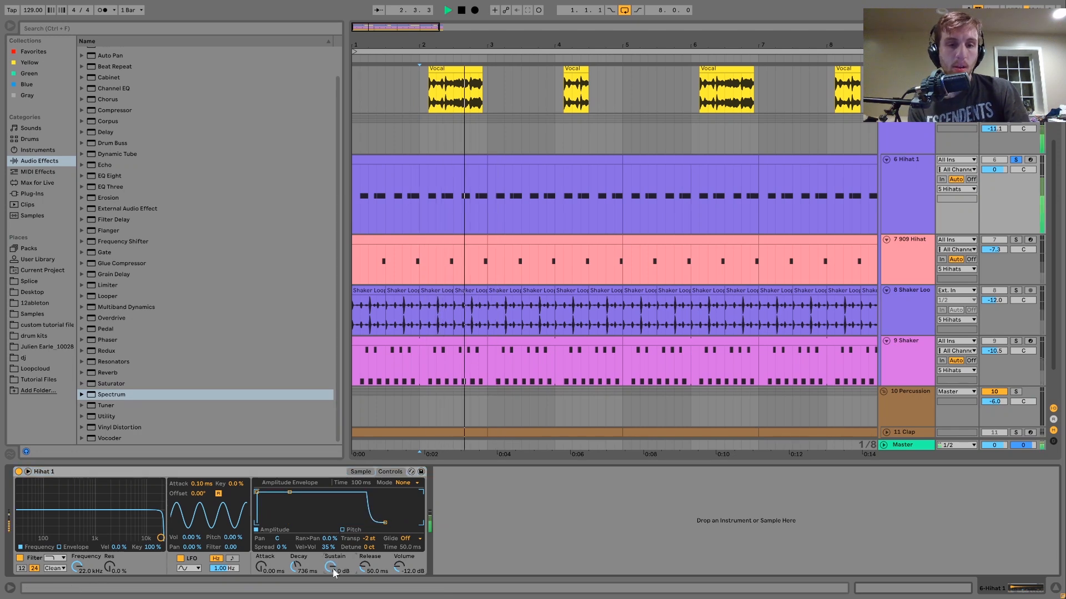
key(space)
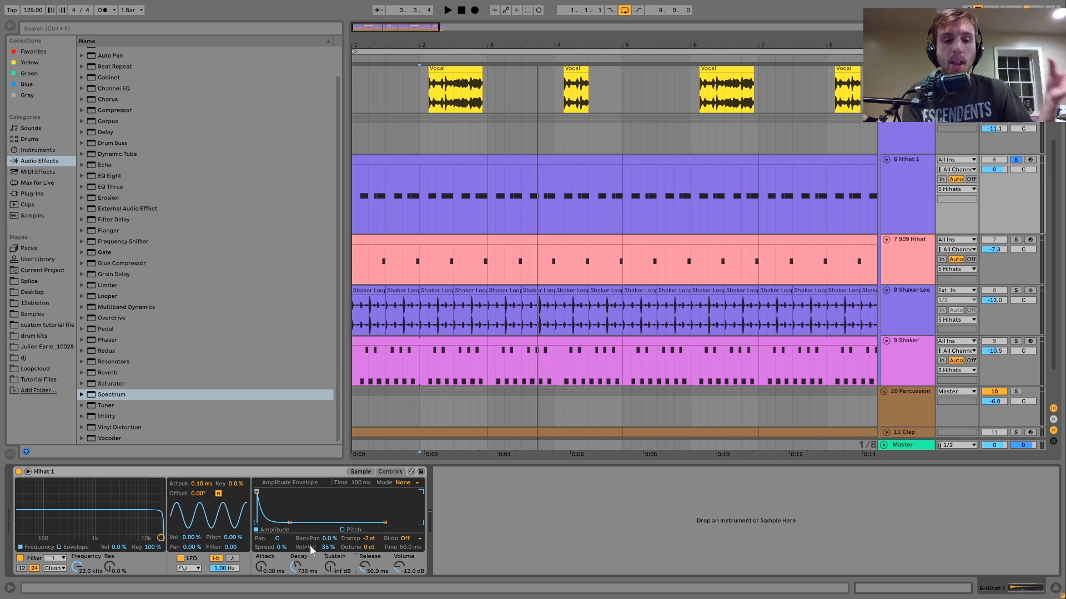
key(space)
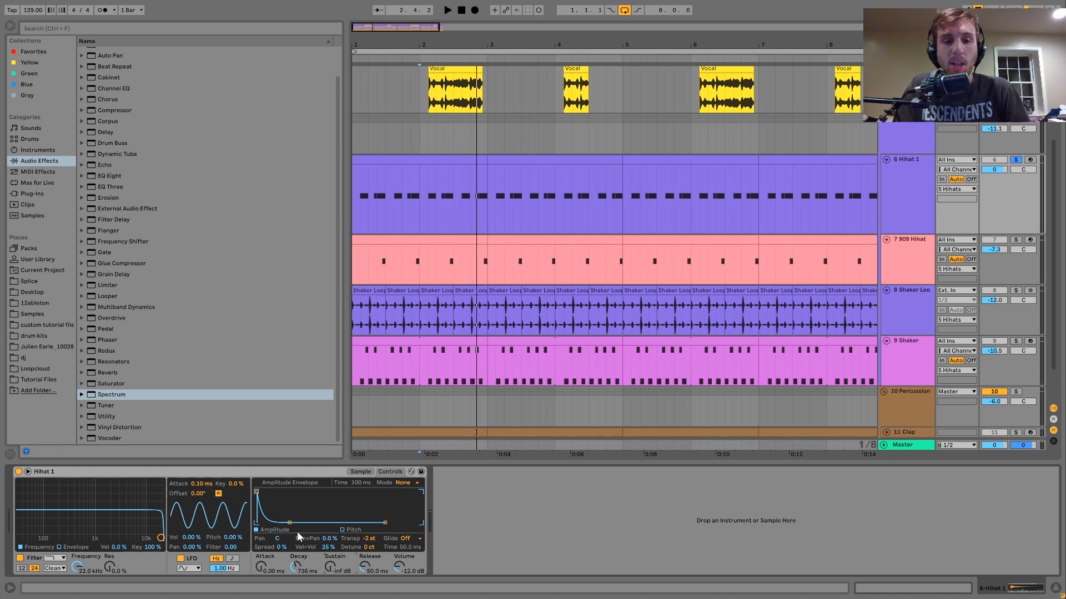
- Try Hihat 1's Sustain at 0.0 dB in the full mix, undo the change and play the mix again
drag(331, 566, 331, 546)
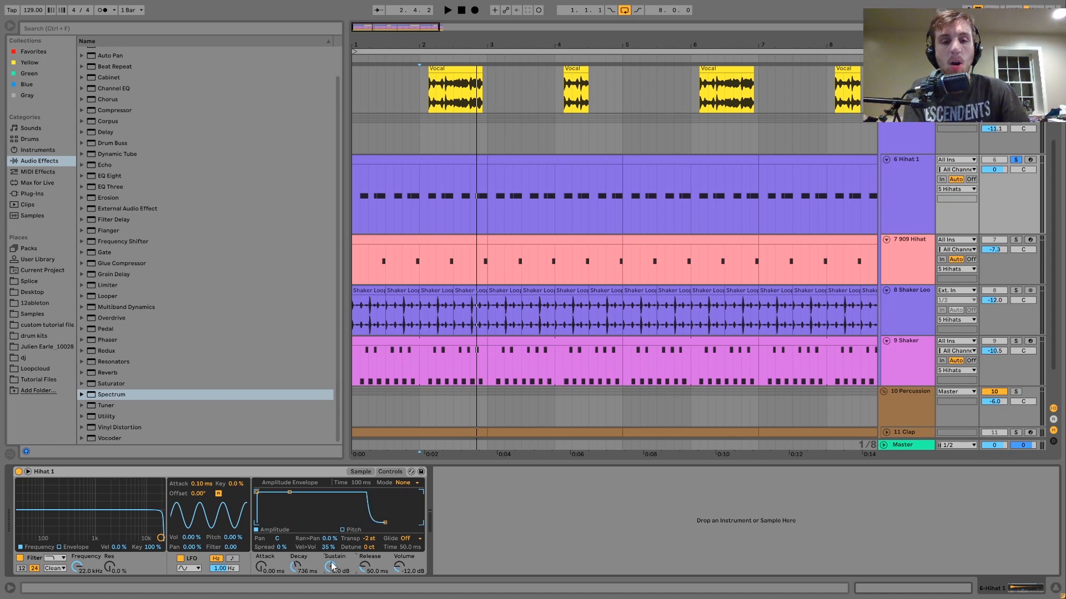
click(1015, 159)
key(space)
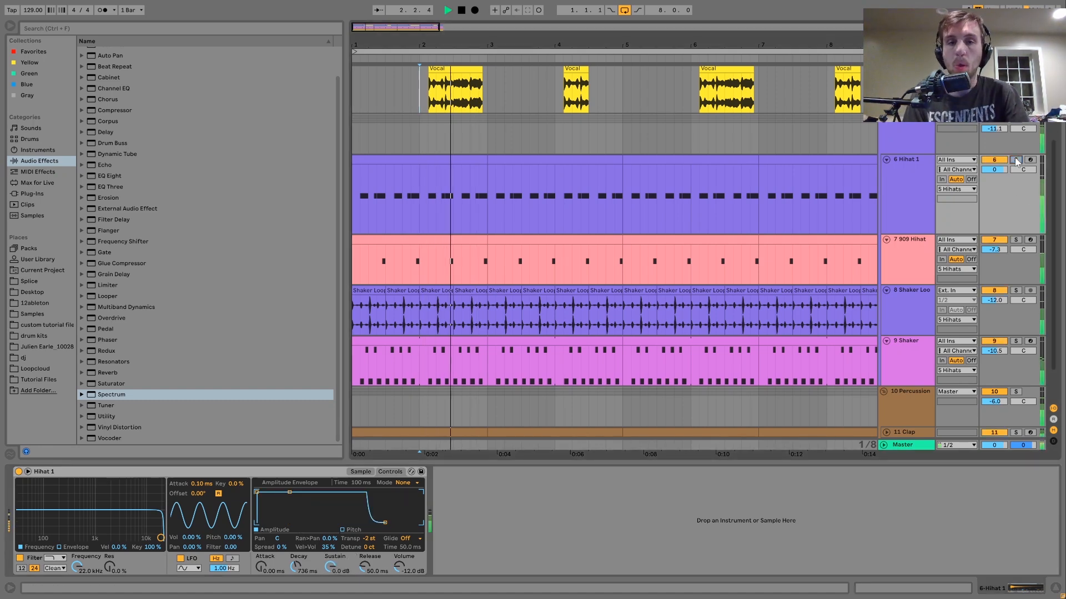
key(space)
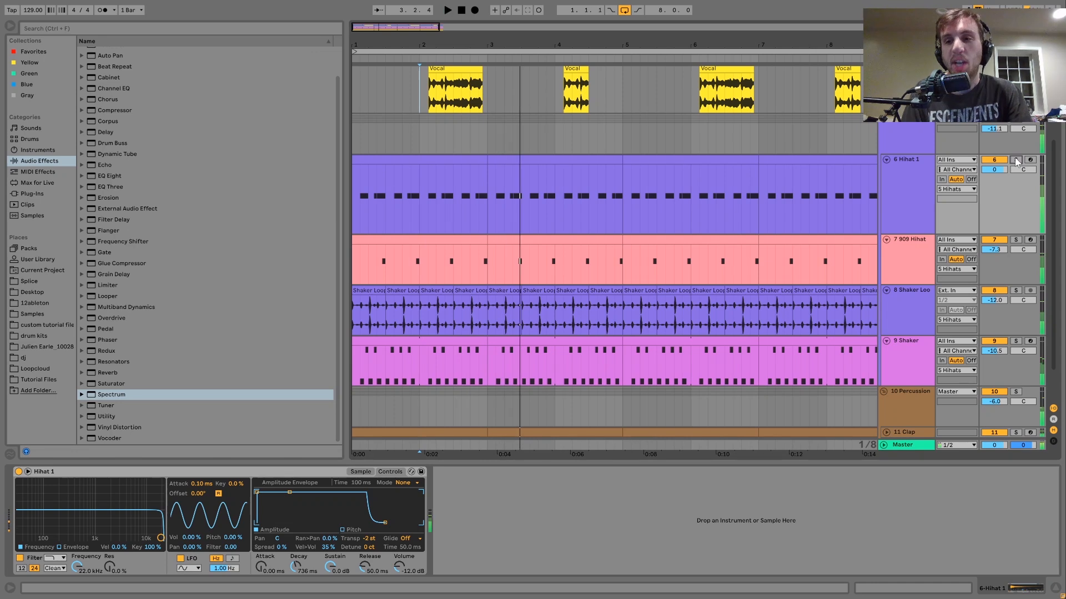
key(ctrl+z)
key(space)
key(space)
- Play Hihat 1 soloed, switch the solo to 909 Hihat, and play both tracks soloed together
click(1016, 160)
key(space)
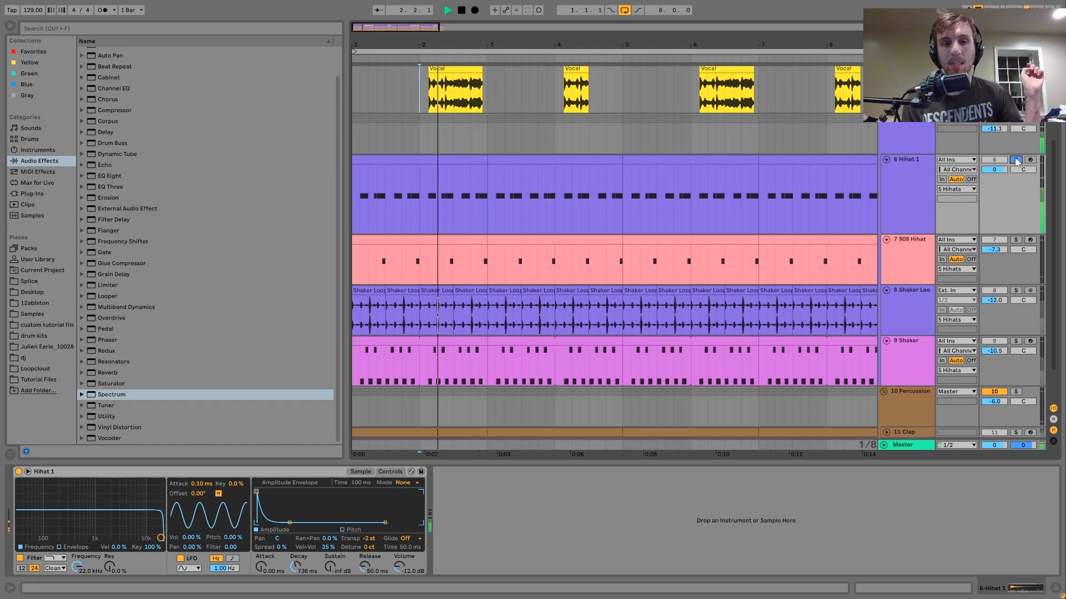
click(1016, 240)
ctrl+click(1016, 160)
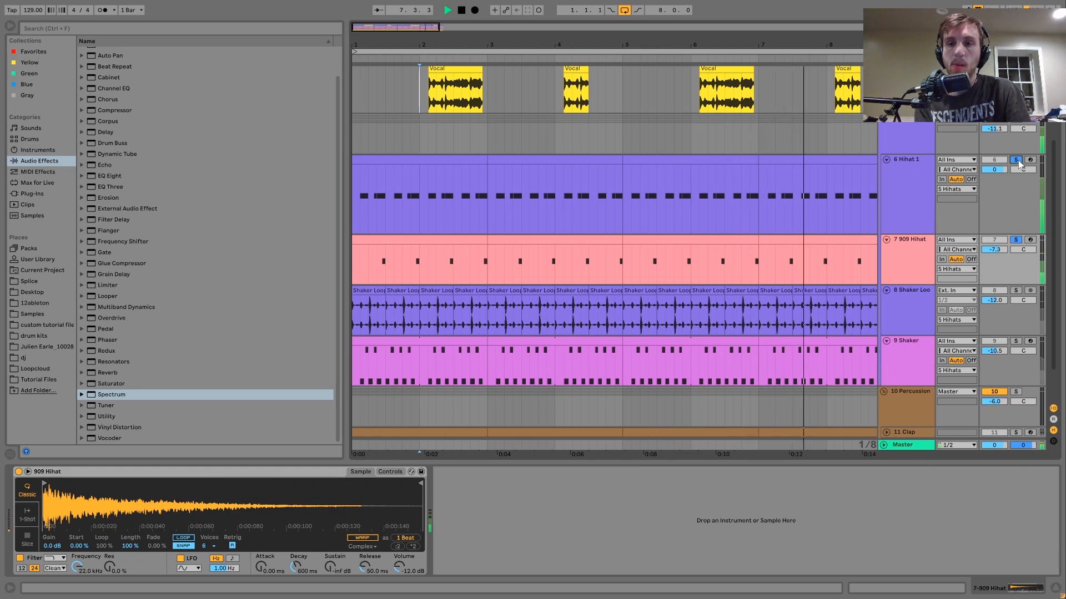
key(space)
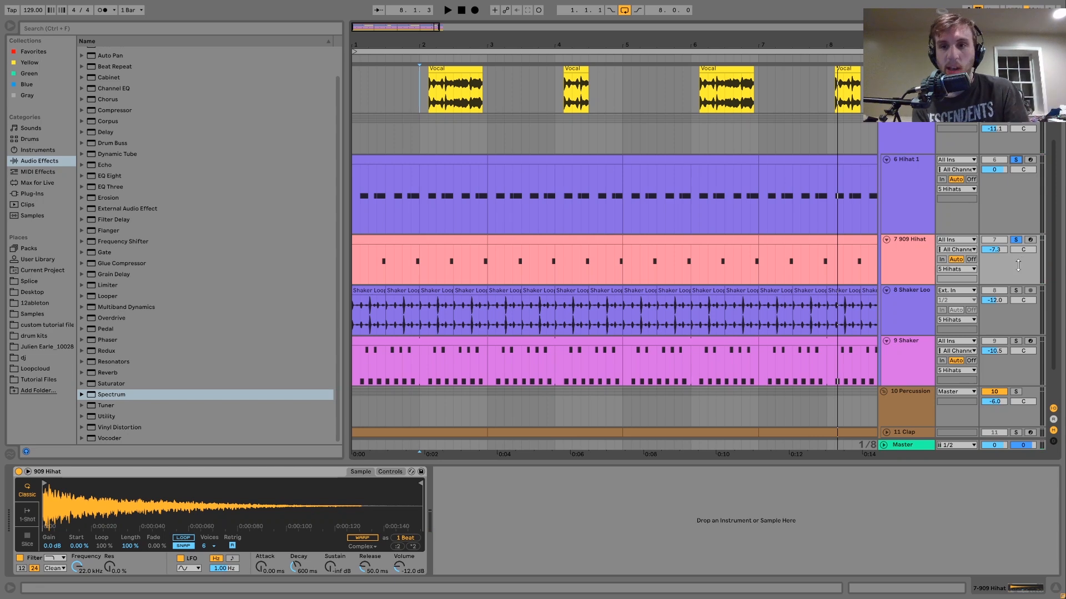
- Solo the Shaker Loop track and play it from 2.1.1 with its device chain displayed
click(891, 308)
key(space)
key(space)
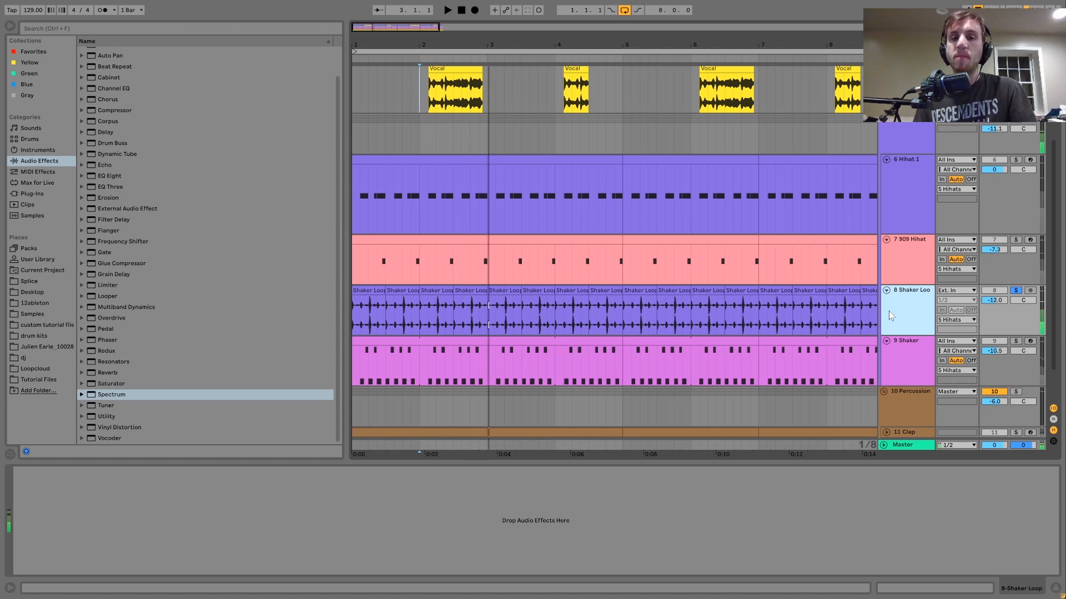
- Solo the Shaker track, play its first clip, and add Hihat 1 and Shaker Loop to the solo
click(1017, 341)
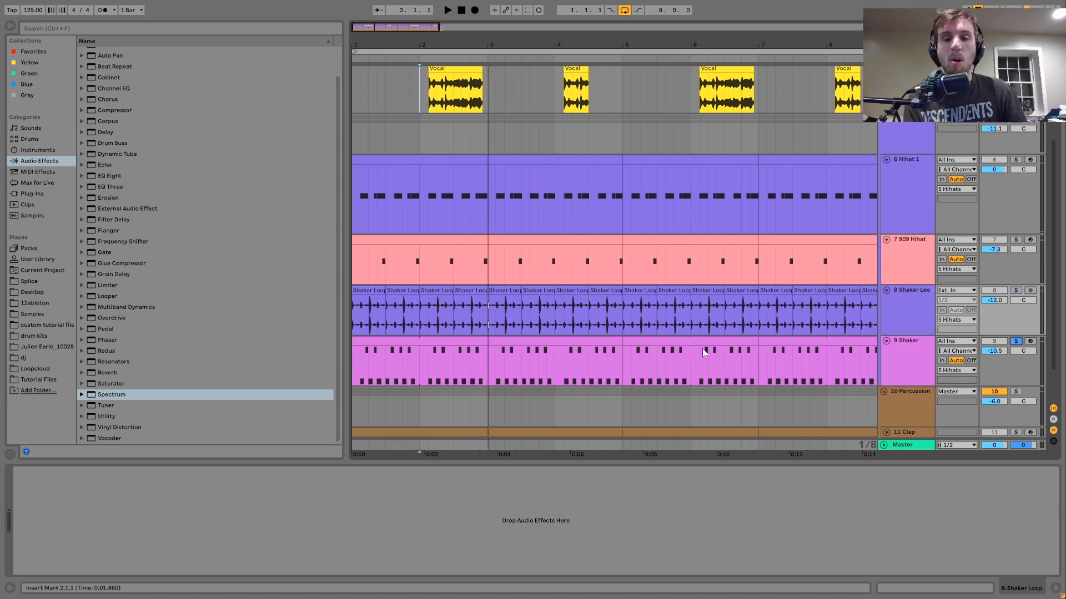
click(481, 341)
key(space)
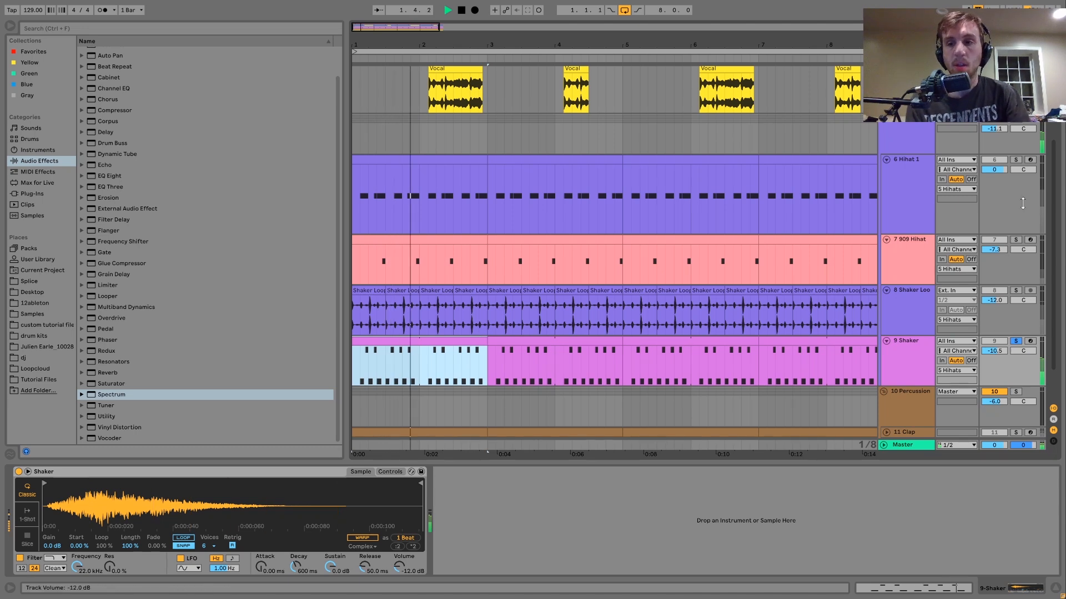
ctrl+click(1015, 159)
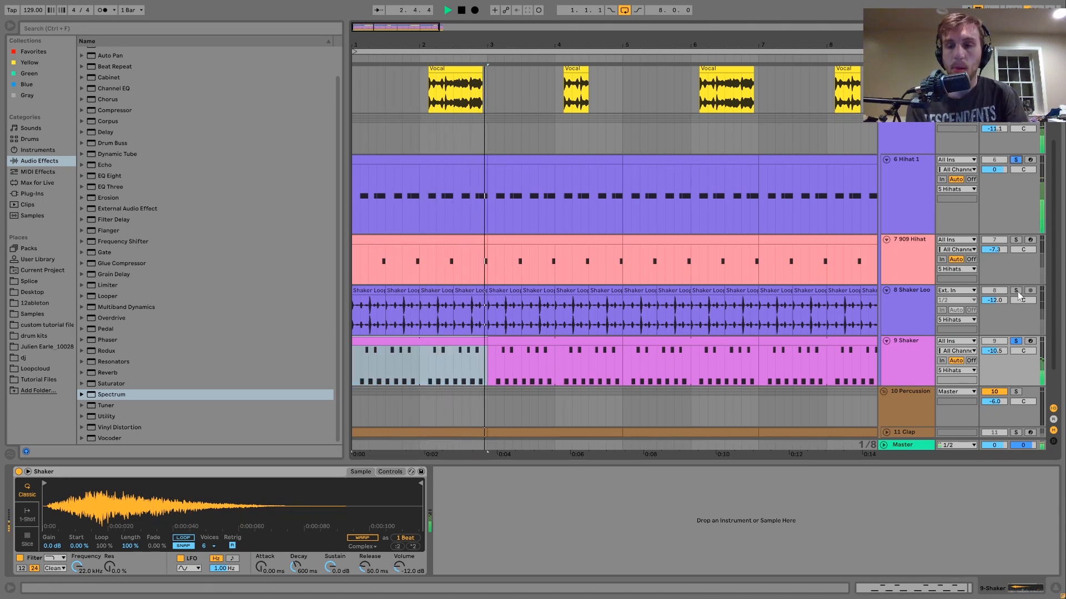
ctrl+click(1016, 290)
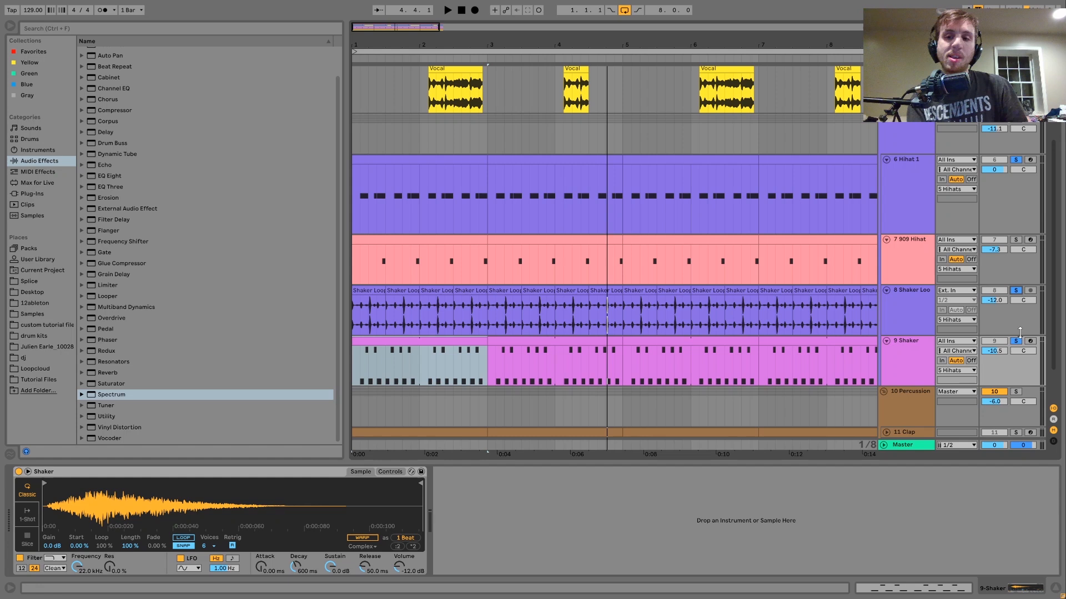
- Play the full mix from the first Shaker clip and display the Hihats group's device chain
click(401, 341)
key(space)
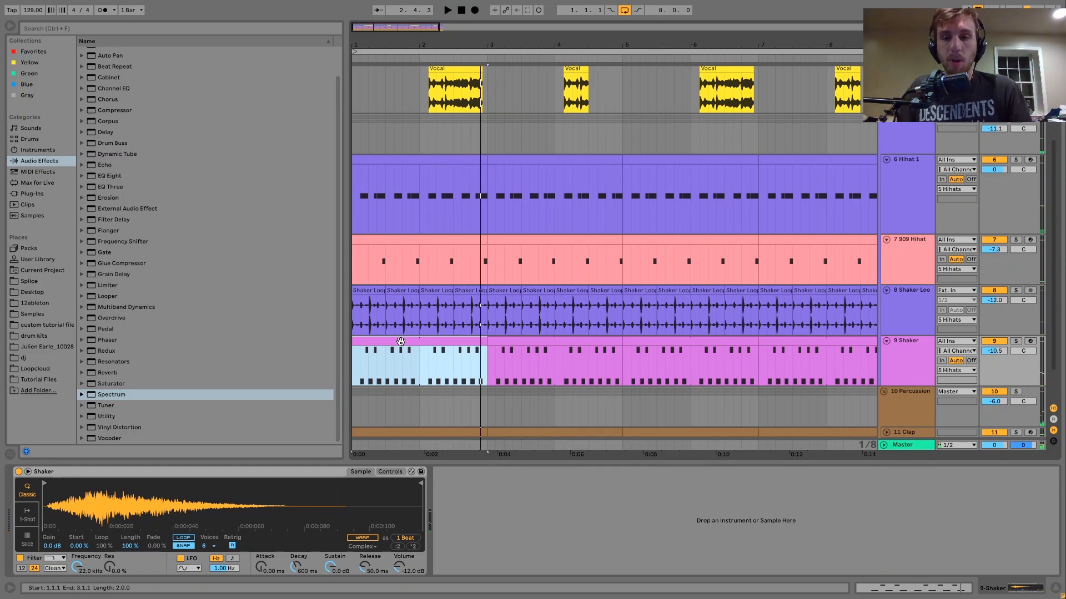
click(919, 131)
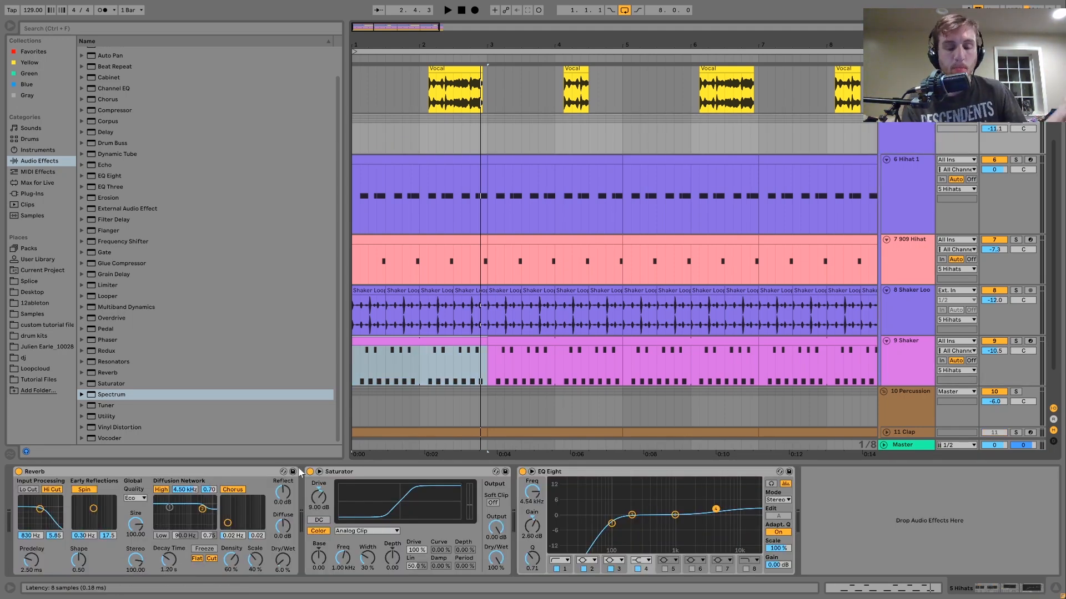
- Compare the Hihats group with EQ Eight, Saturator and Reverb bypassed and re-enabled while the full mix plays
click(522, 472)
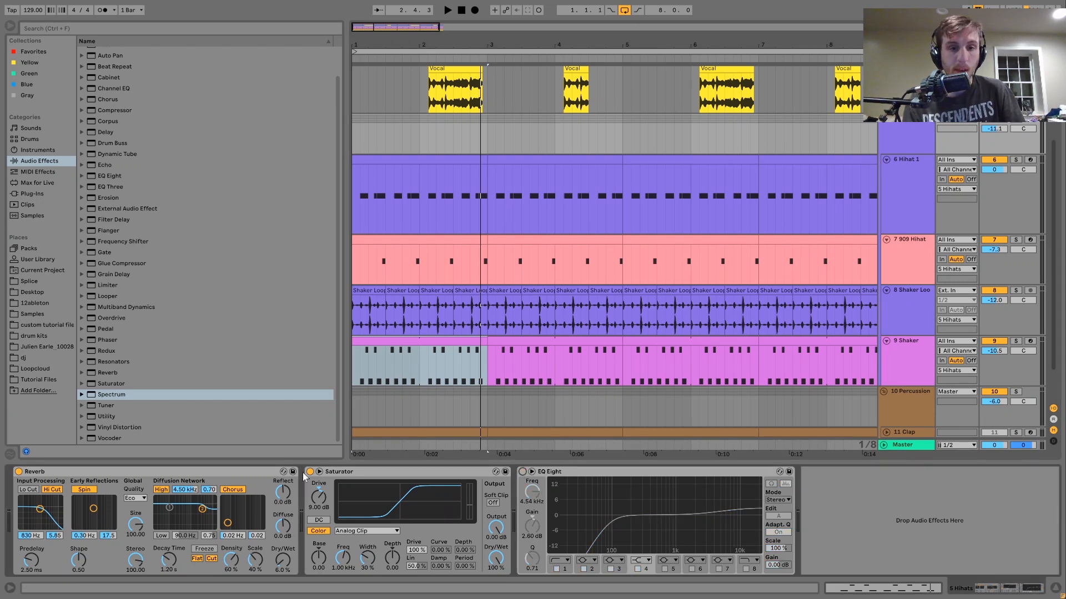
click(309, 472)
click(18, 472)
key(space)
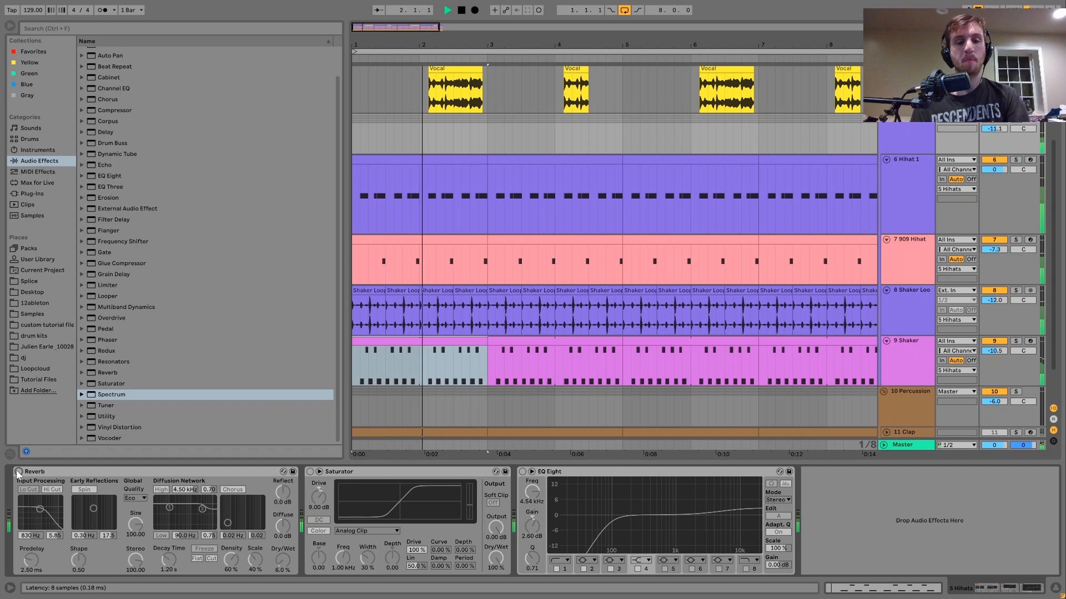
click(18, 472)
key(0)
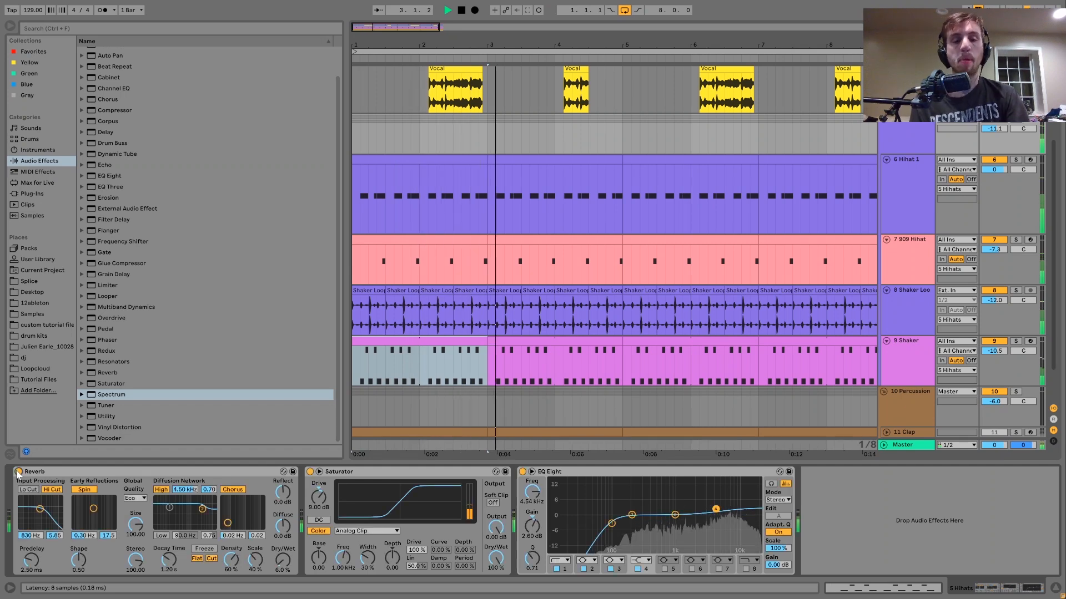
key(space)
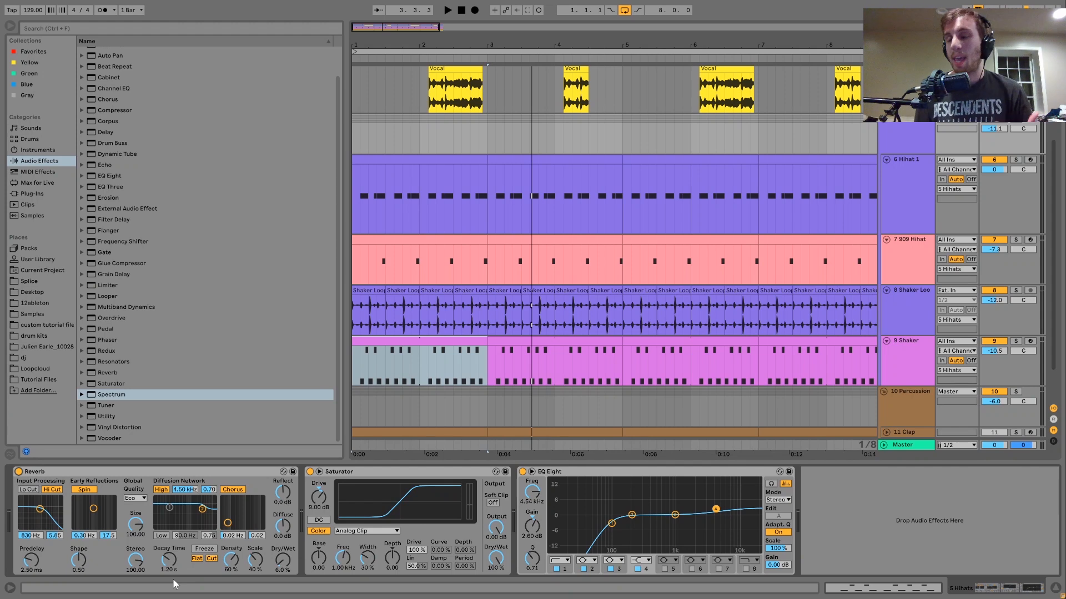
- Play the full mix several times from the start while examining the Hihats group's Reverb, Saturator and EQ Eight
key(space)
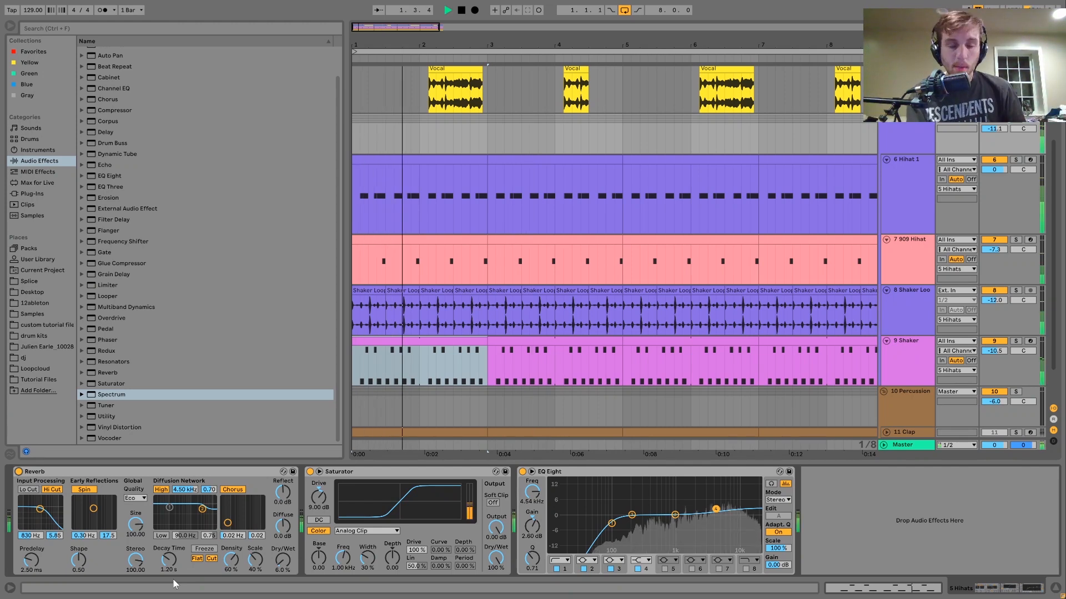
key(space)
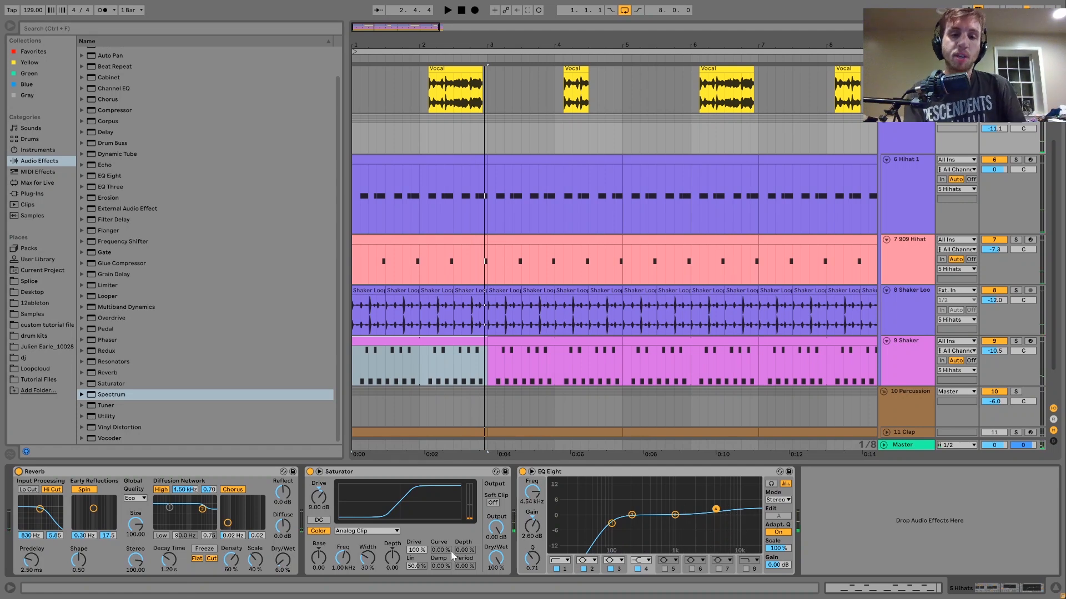
key(space)
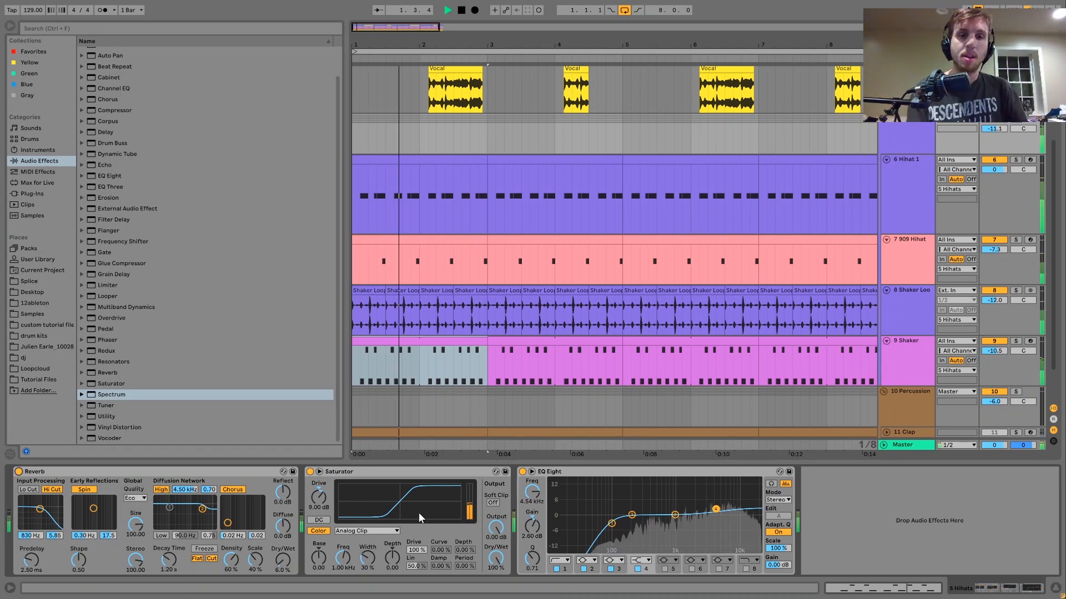
key(space)
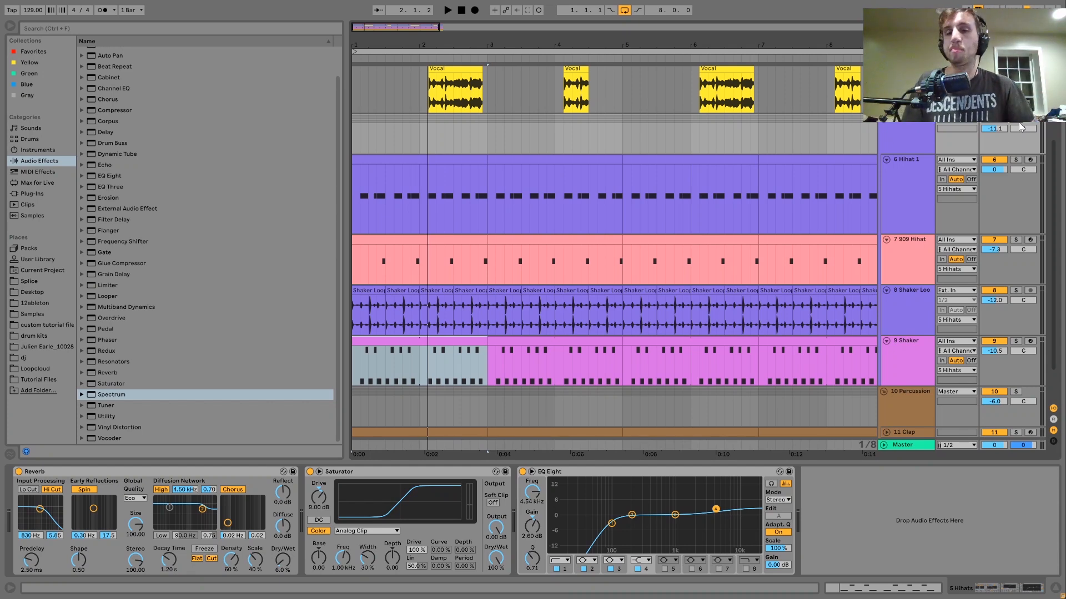
key(space)
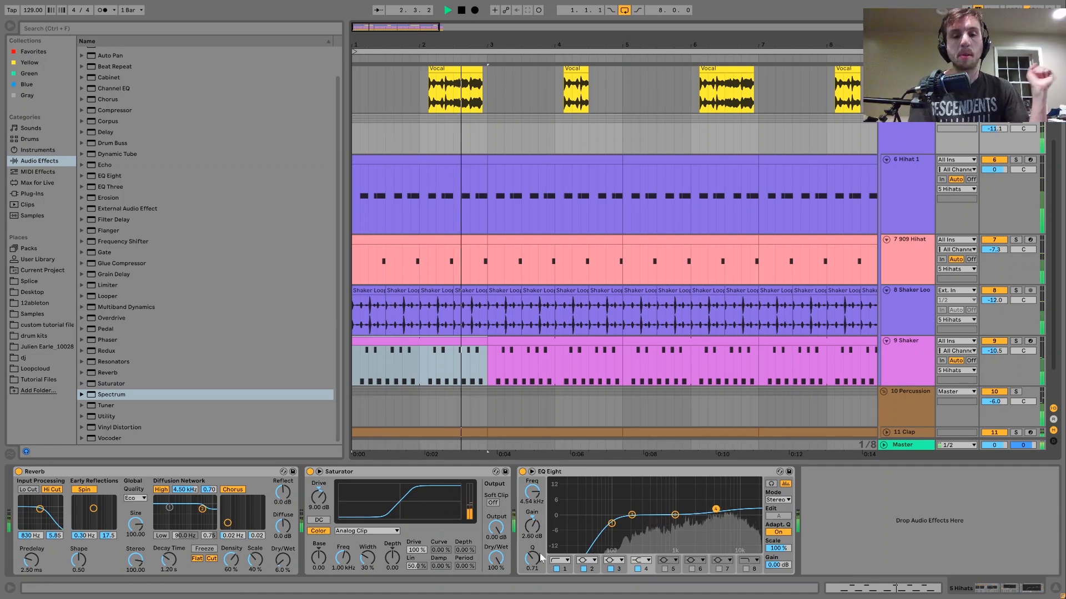
key(space)
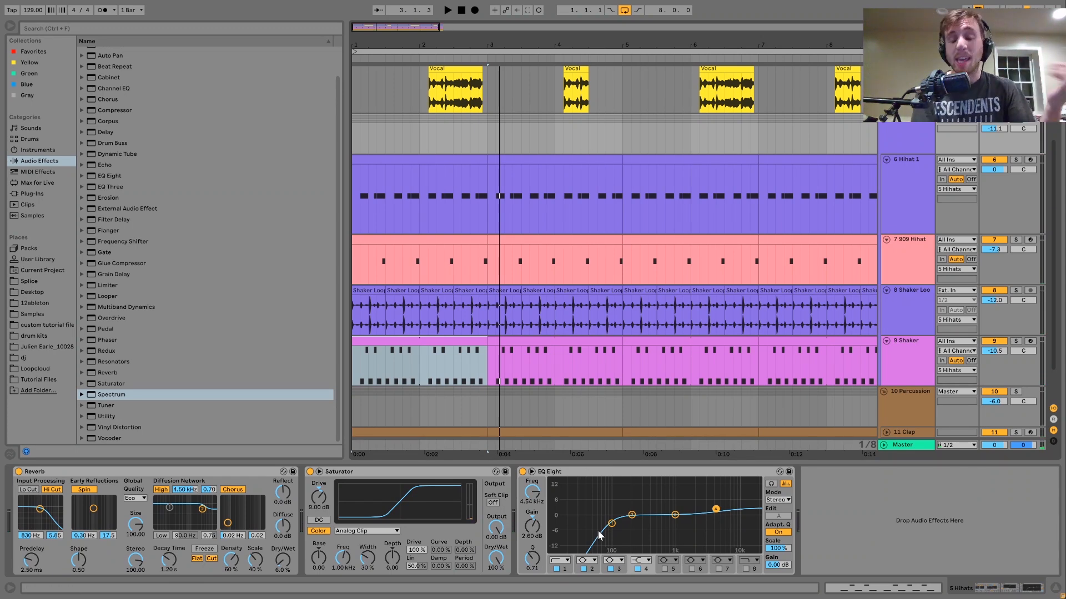
key(space)
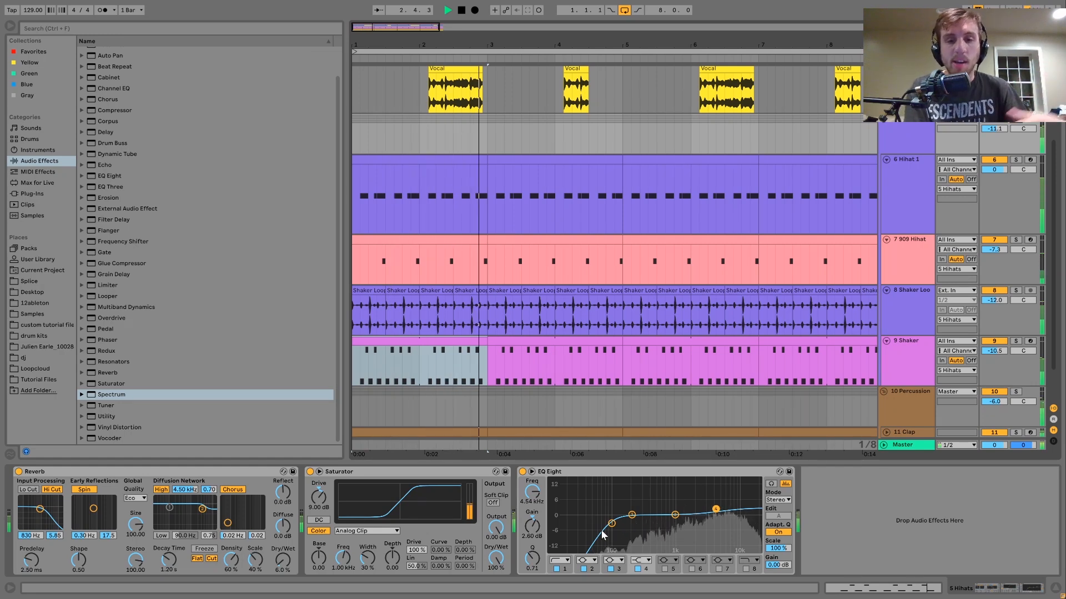
key(space)
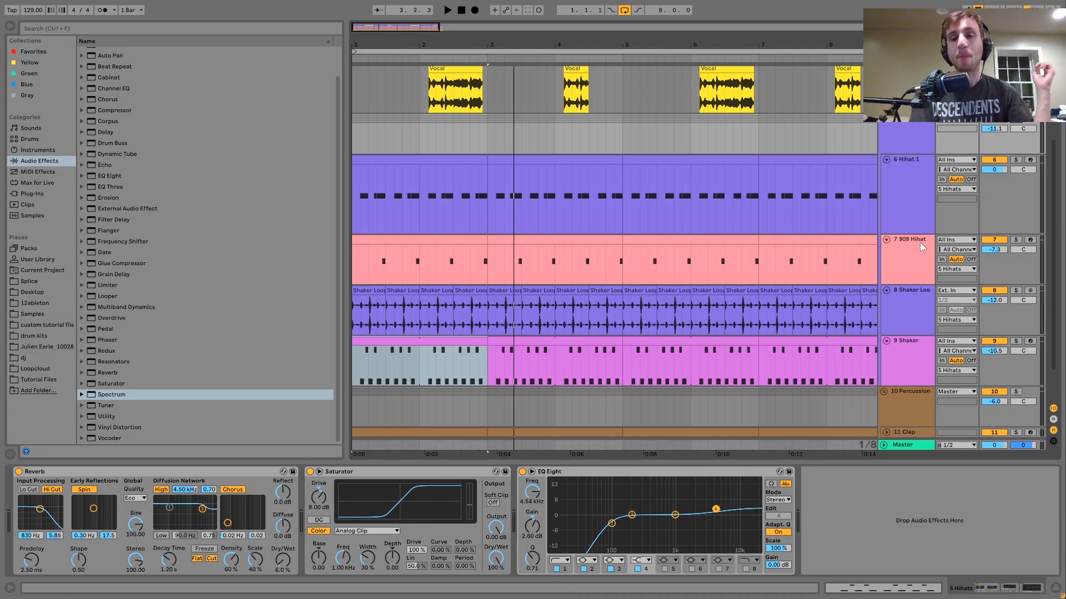
- Solo the Clap track, unfold it and play it with its sampler device displayed
scroll(920, 242, down, 2)
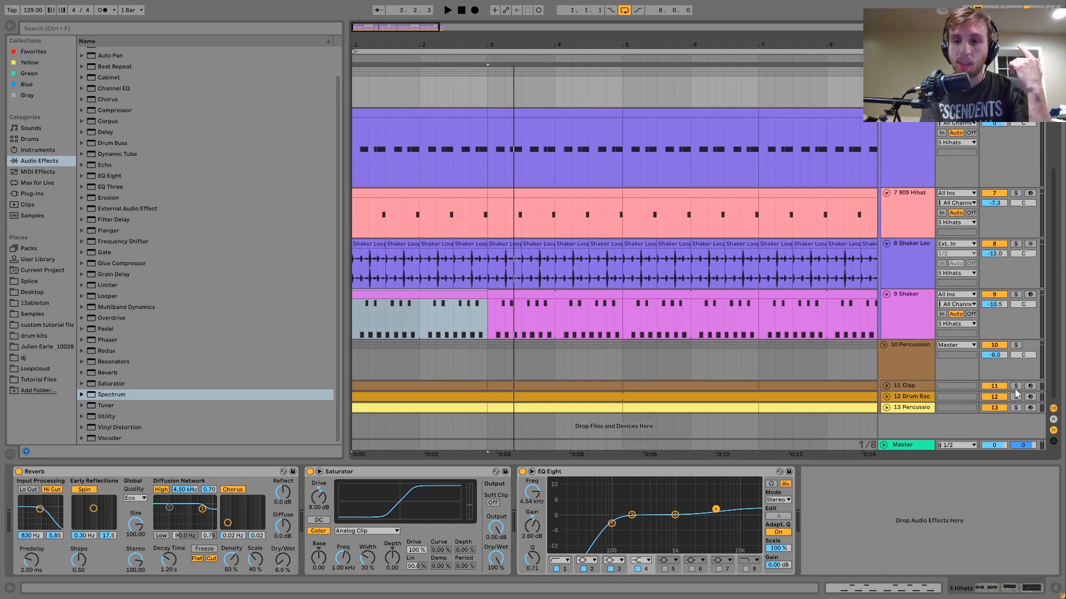
key(space)
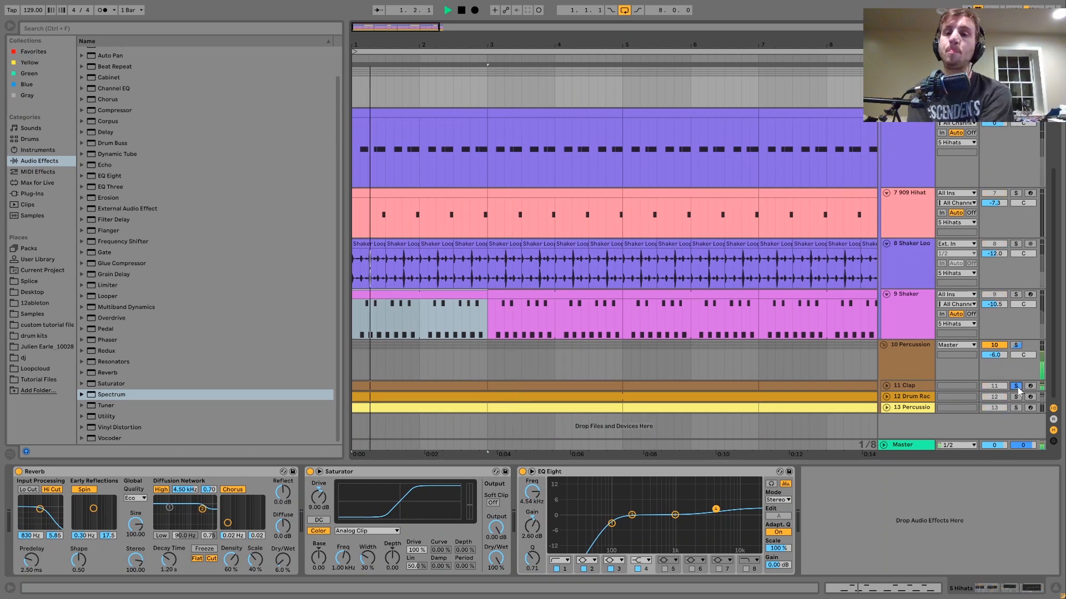
click(902, 384)
double_click(902, 384)
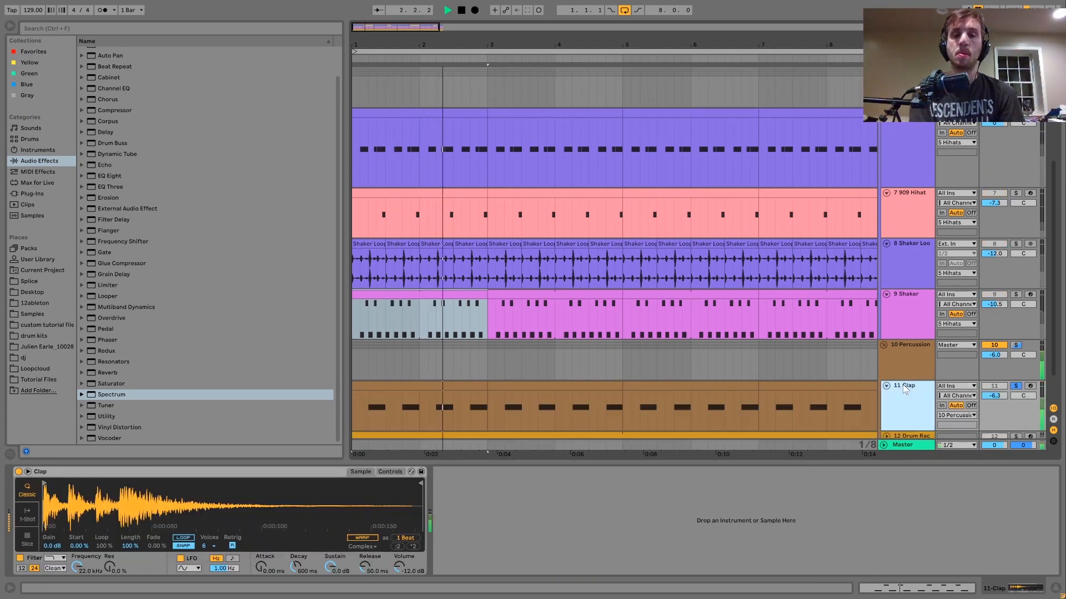
key(space)
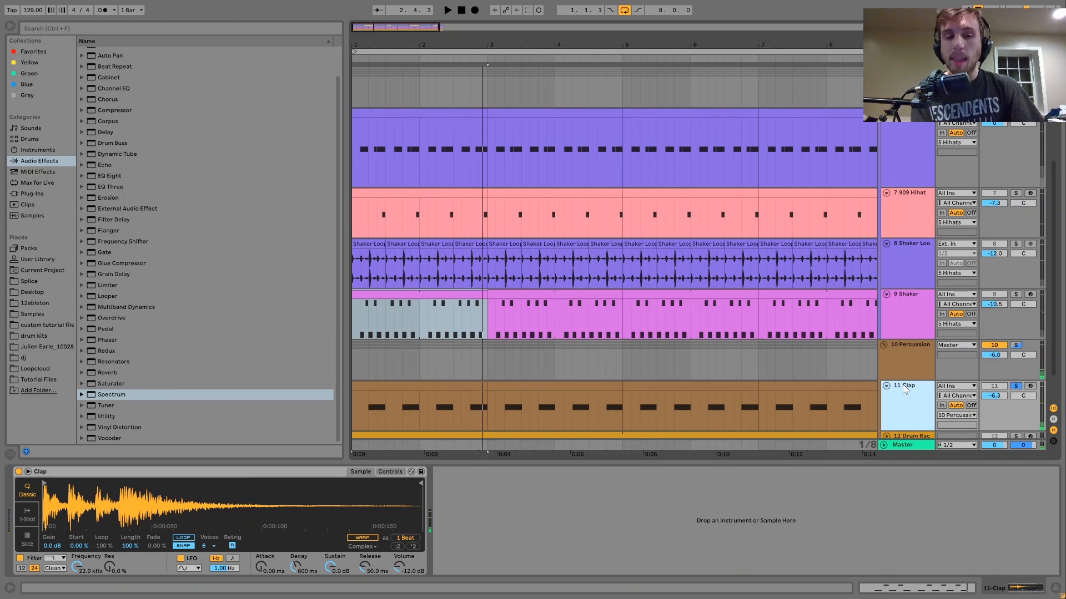
scroll(541, 328, down, 2)
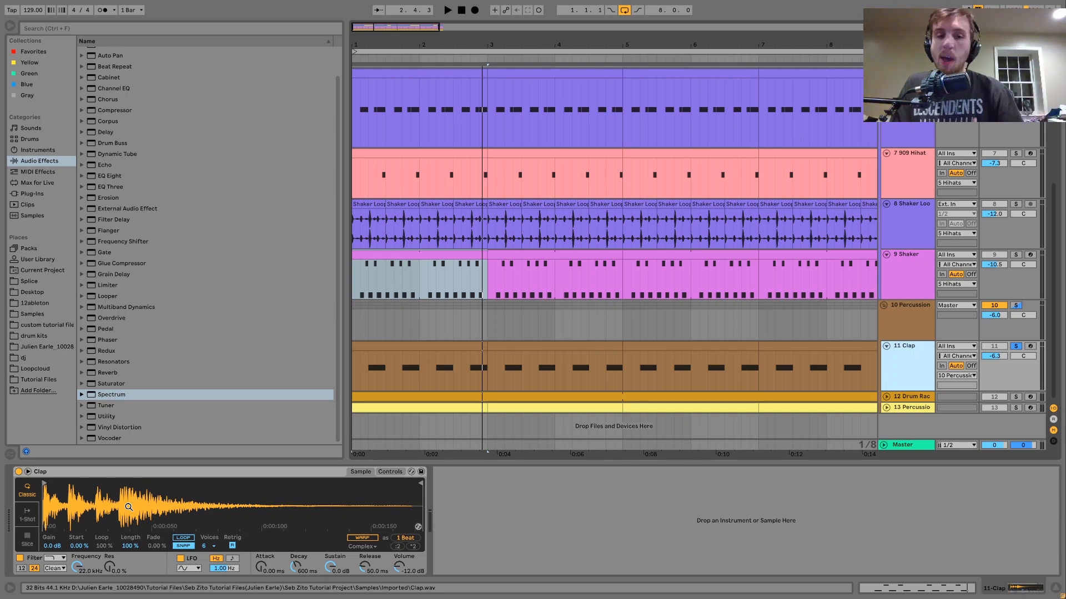
key(space)
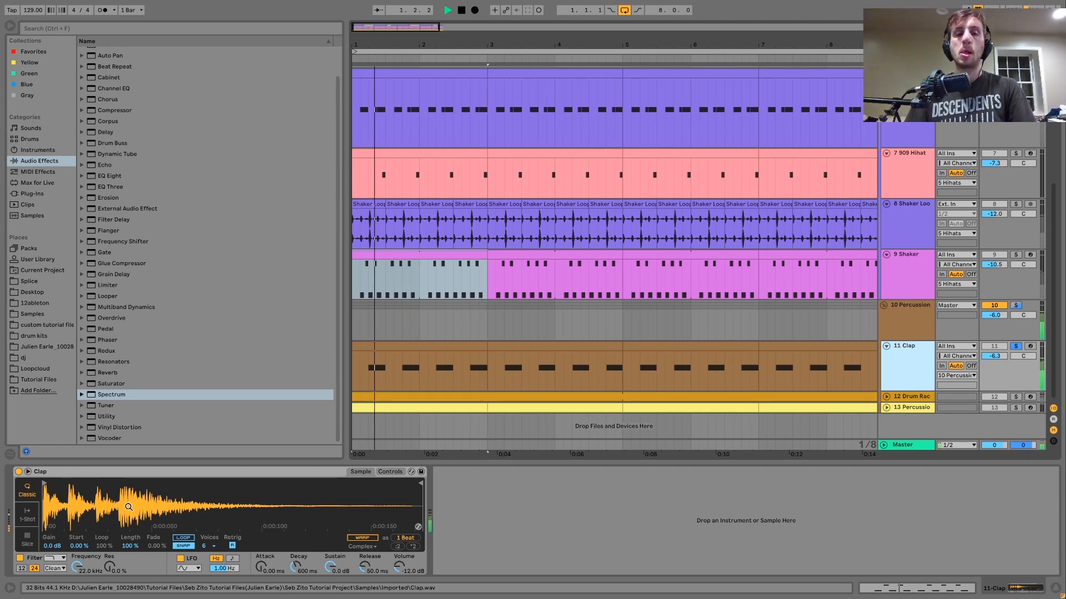
key(space)
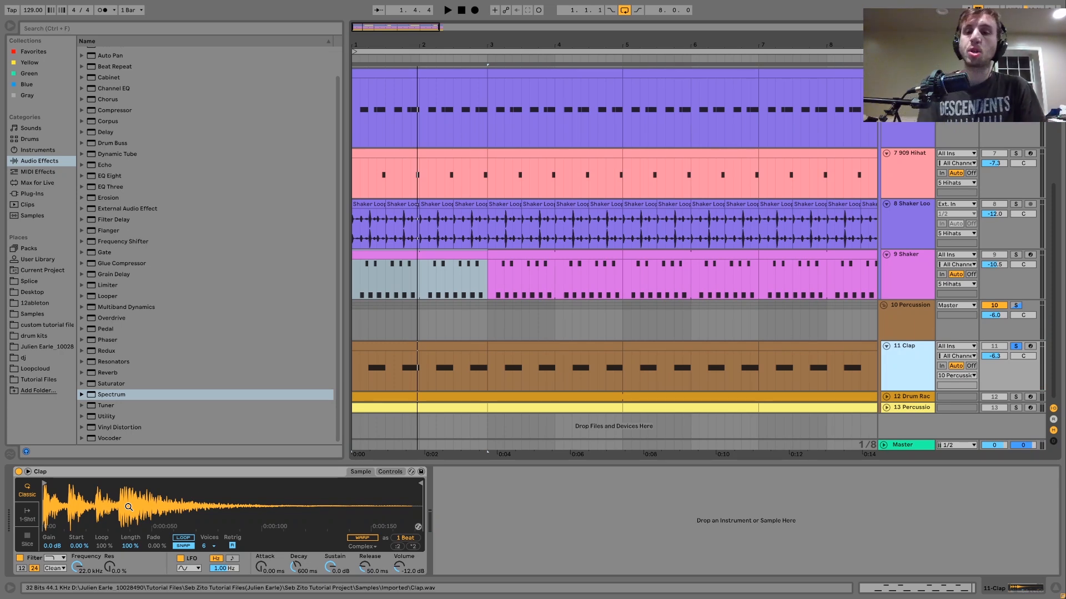
- Play from the start with the Clap track's solo removed, solo Clap again and listen to it alone
click(1016, 347)
key(space)
click(1015, 347)
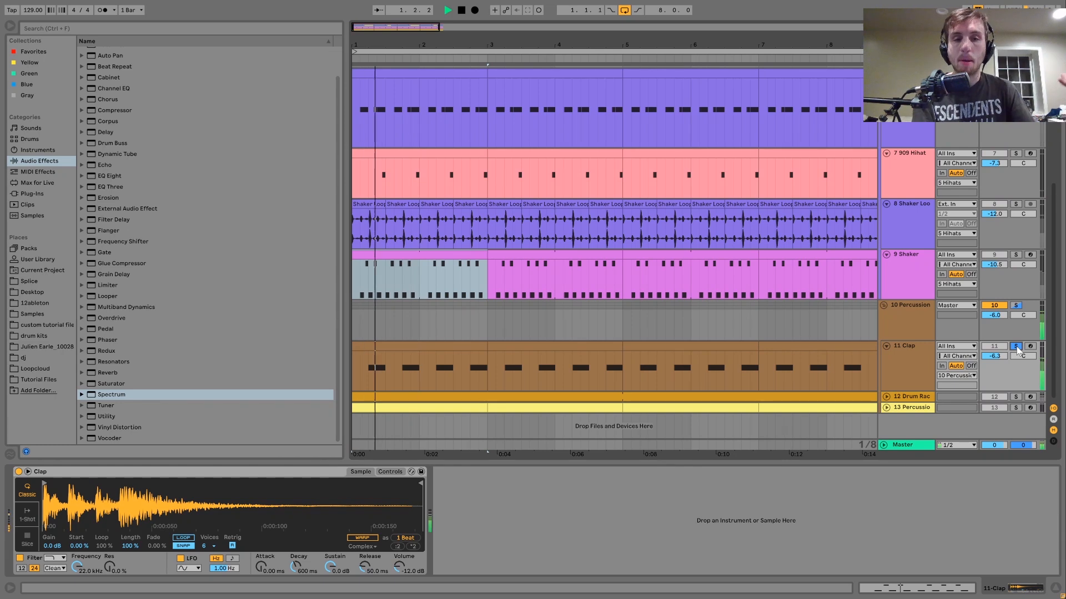
click(893, 367)
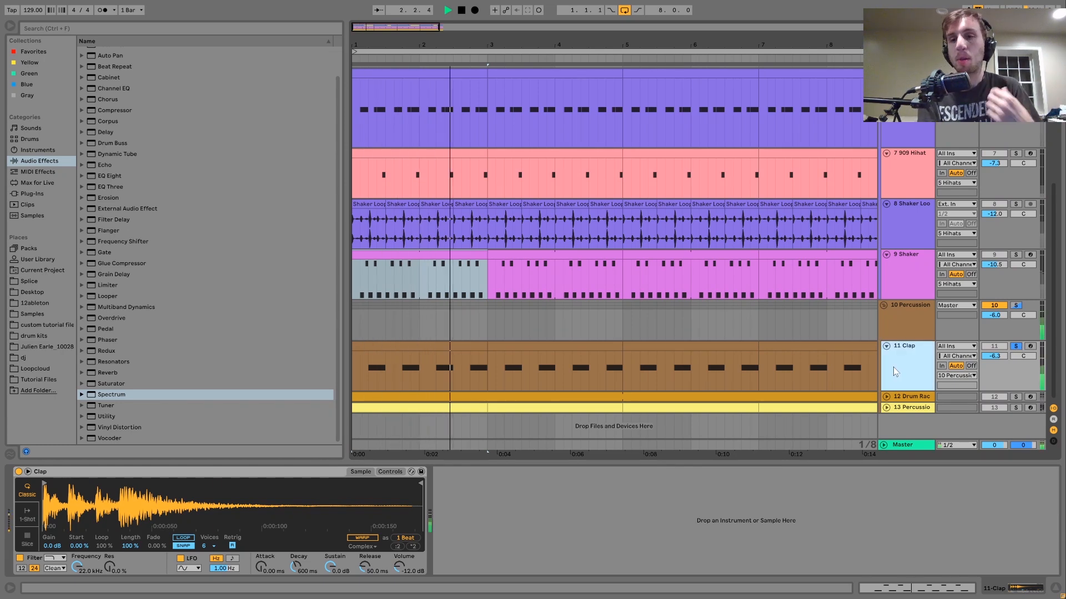
key(space)
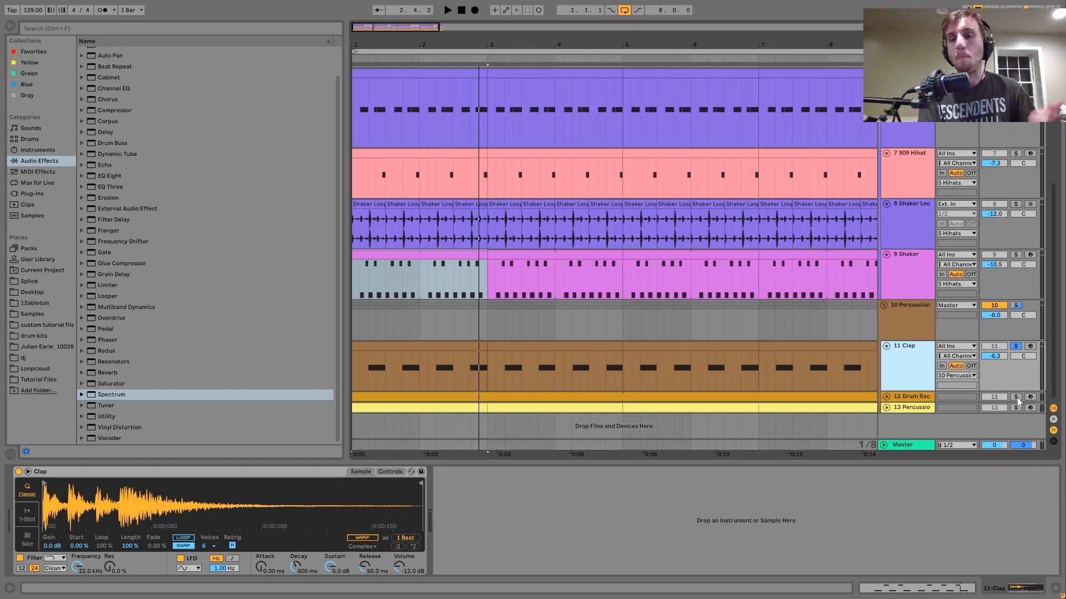
- Switch the solo to the Drum Rack track, unfold it and play it with its Percussion 2 sample displayed
click(1017, 397)
click(888, 397)
key(space)
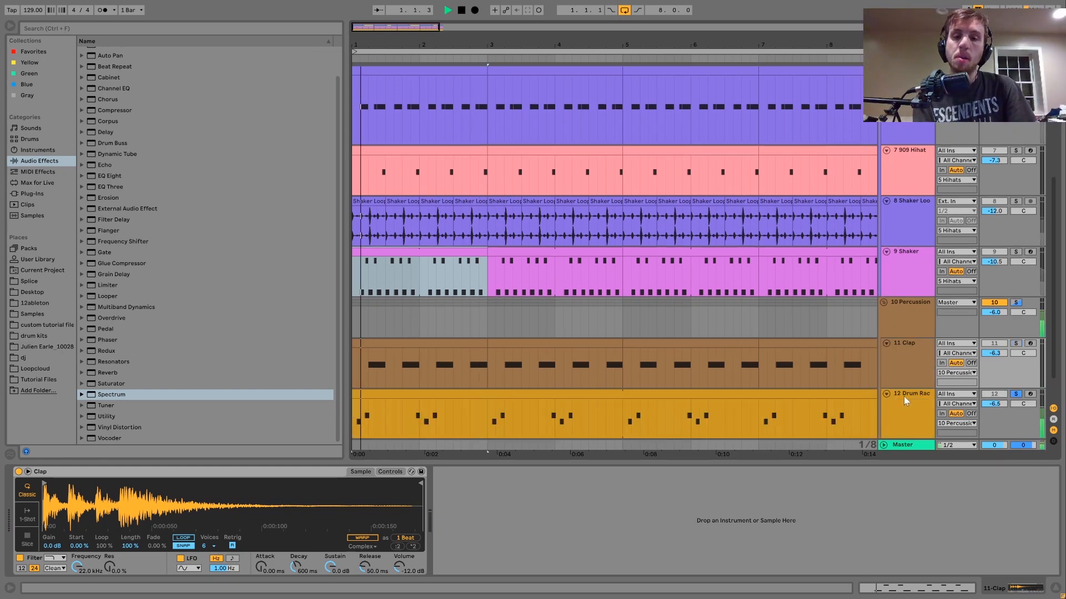
click(903, 396)
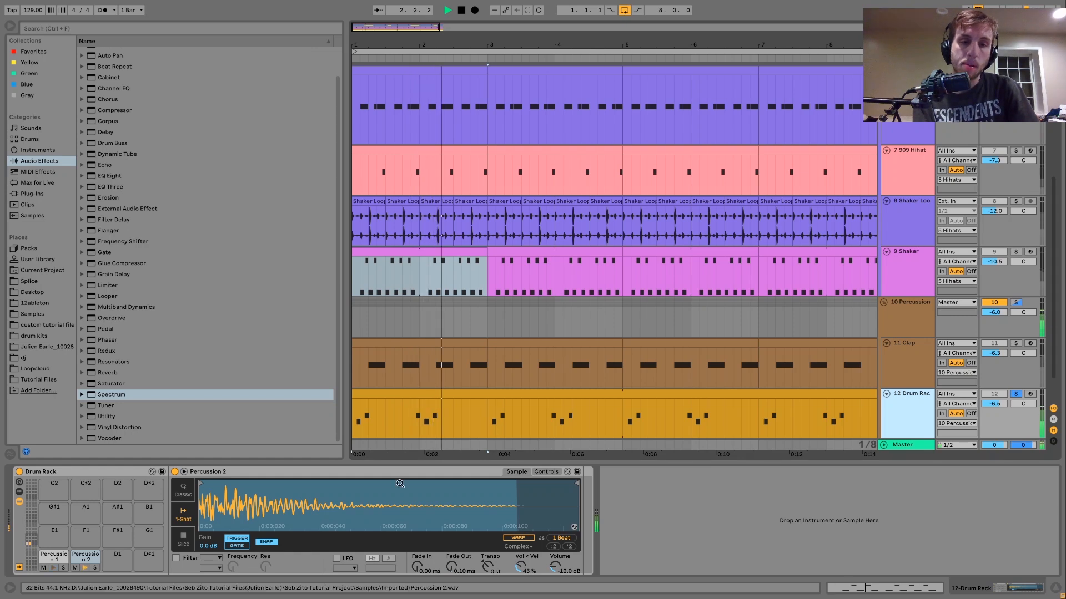
key(space)
- Remove the Drum Rack track's solo, select its clip and play the full mix
click(1017, 393)
click(438, 406)
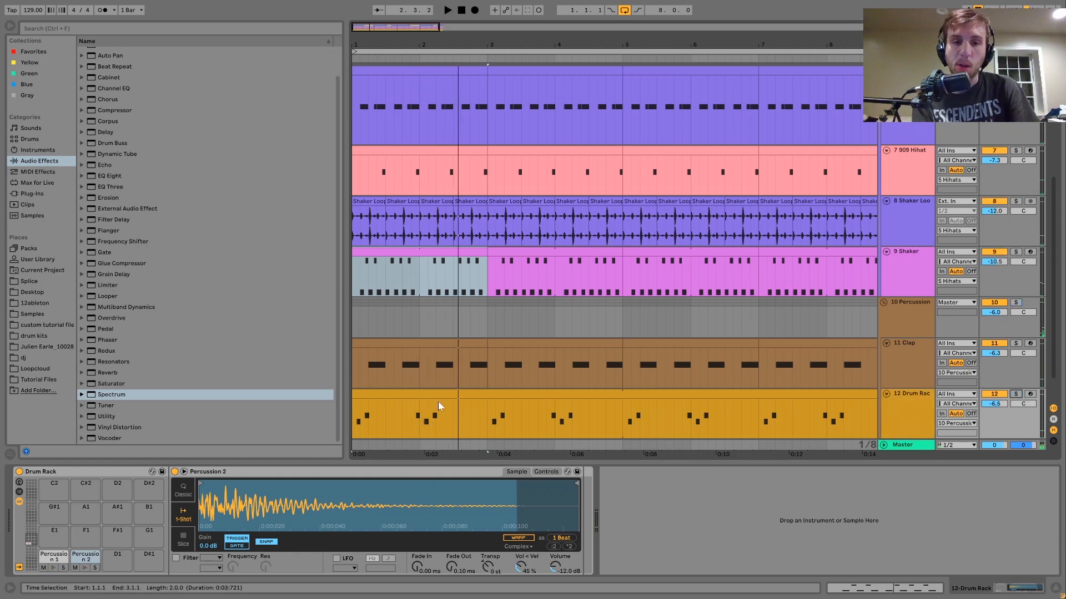
click(420, 393)
key(space)
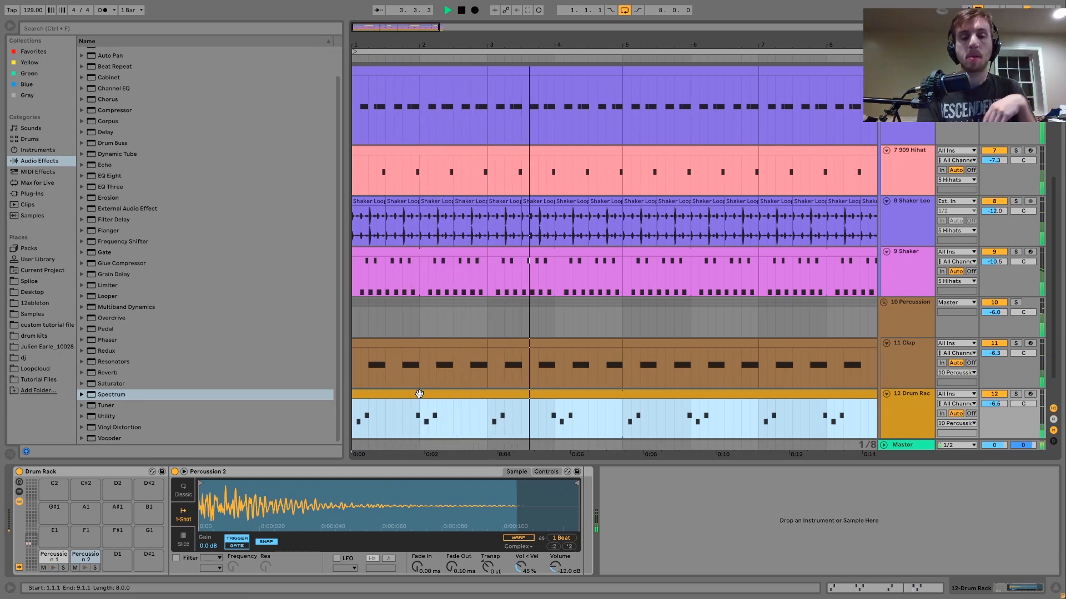
key(space)
key(ctrl+t)
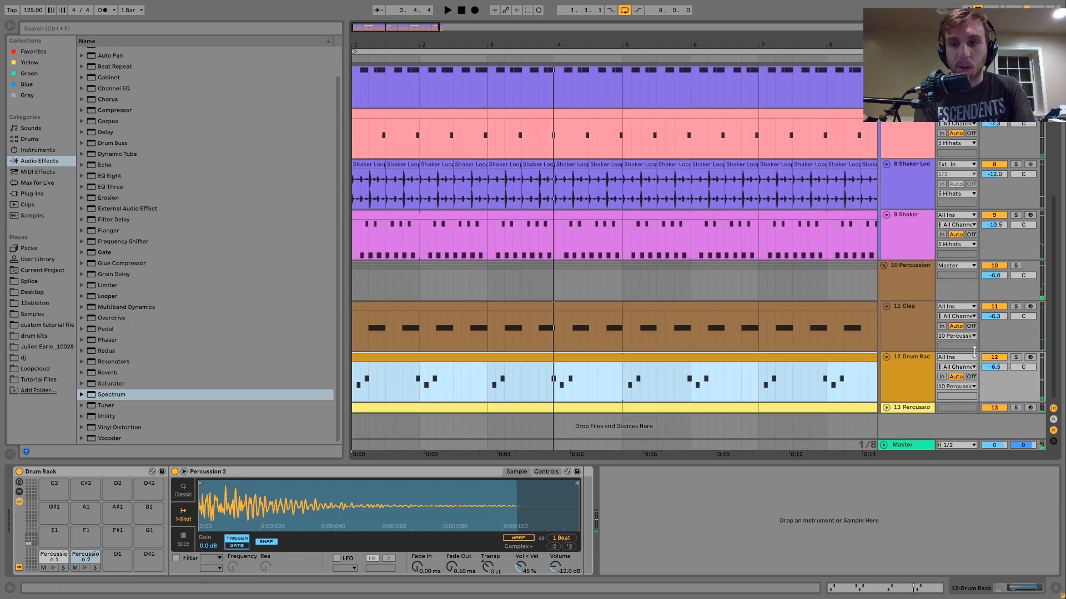
- Solo the Drum Rack and Percussion 3 tracks, unfold Percussion 3 and play with its device chain displayed
click(1015, 357)
click(1016, 408)
click(886, 407)
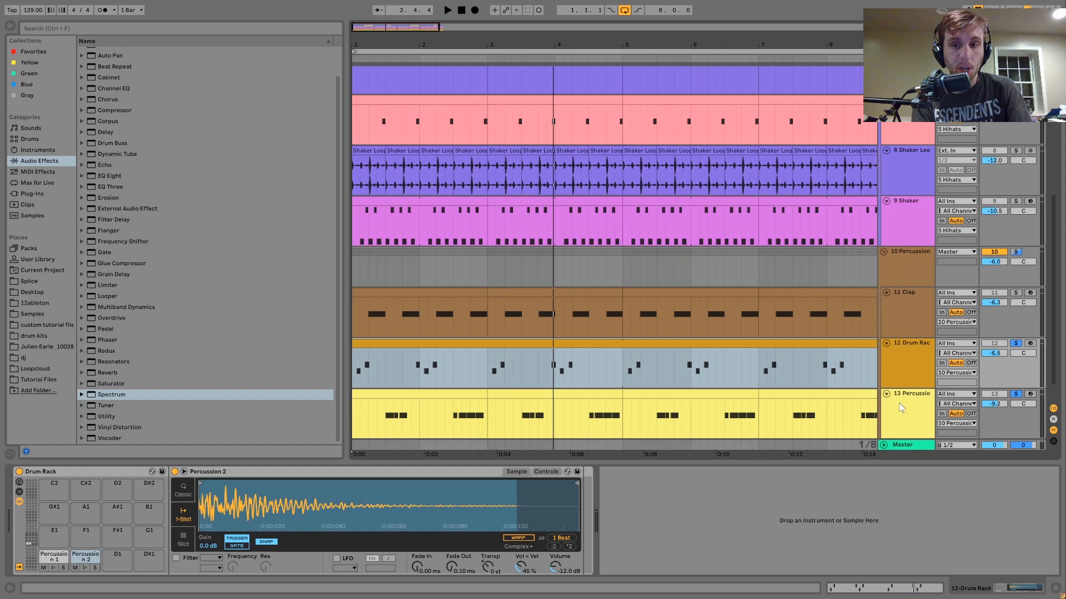
click(898, 402)
key(space)
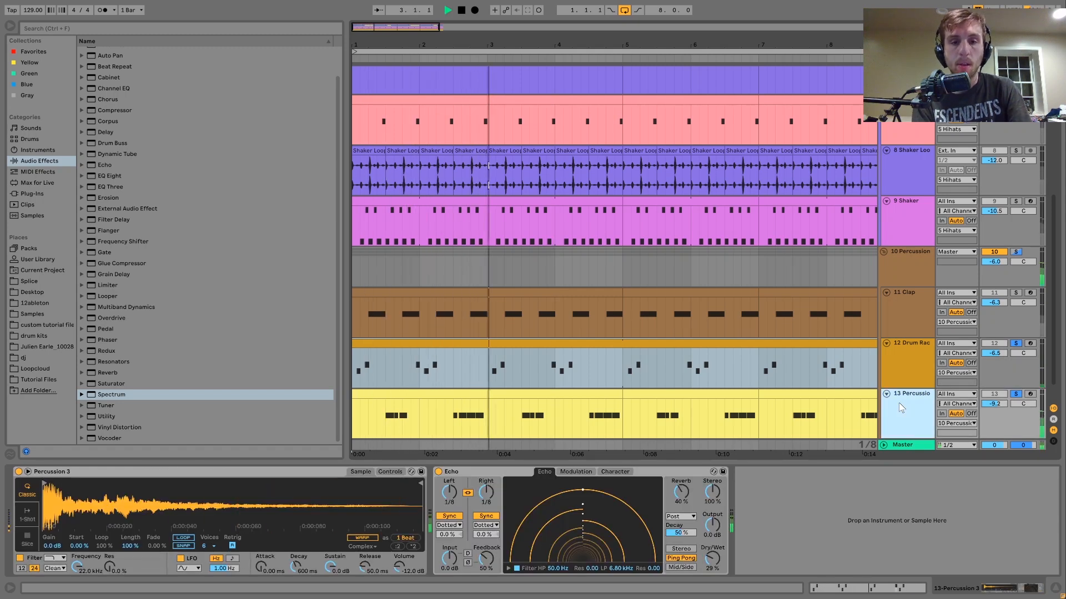
key(space)
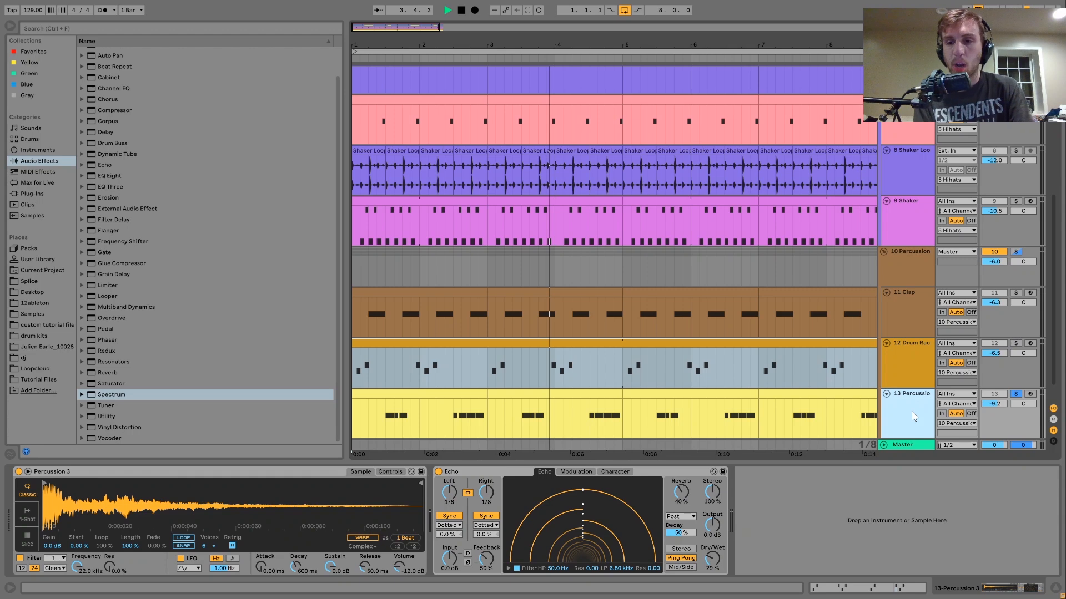
- Compare Percussion 3 with its Echo bypassed and re-enabled, playing it from the start
click(438, 472)
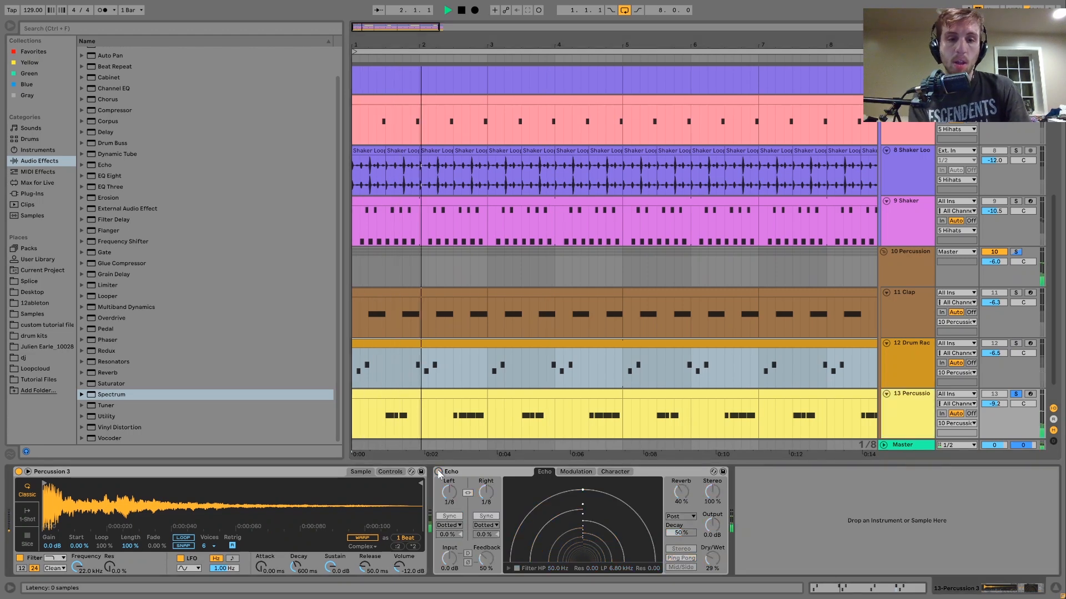
key(space)
click(438, 471)
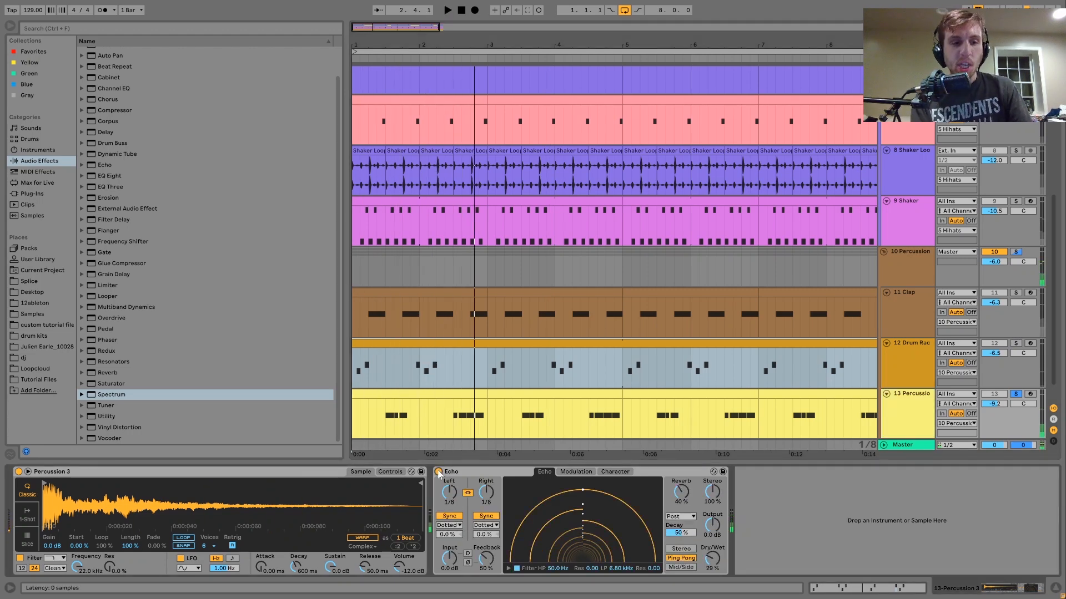
key(space)
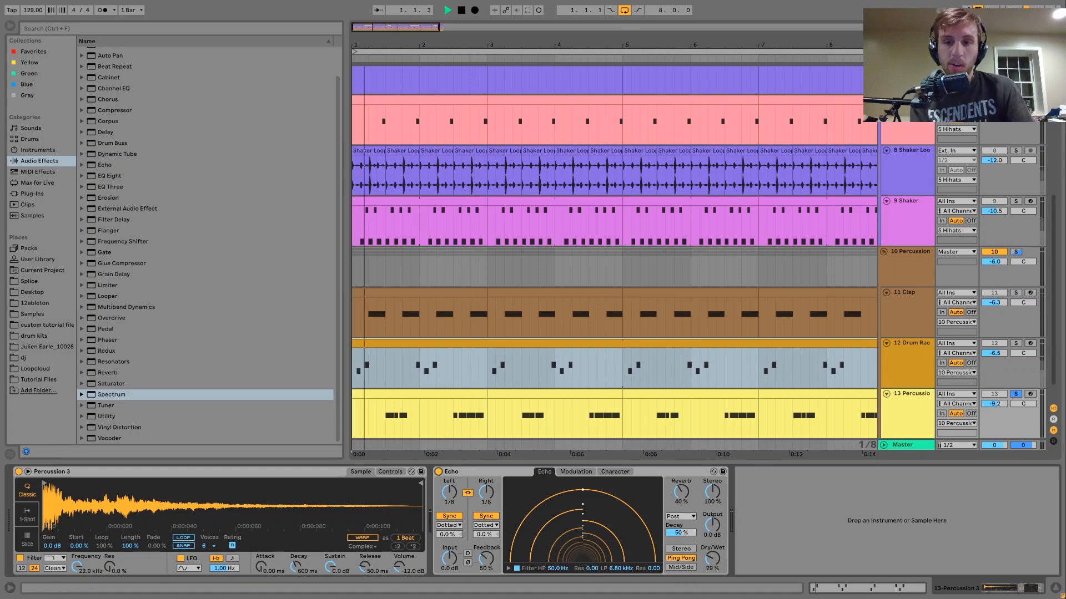
- Solo the Drum Rack track alongside Percussion 3 and listen to both parts together
click(1016, 343)
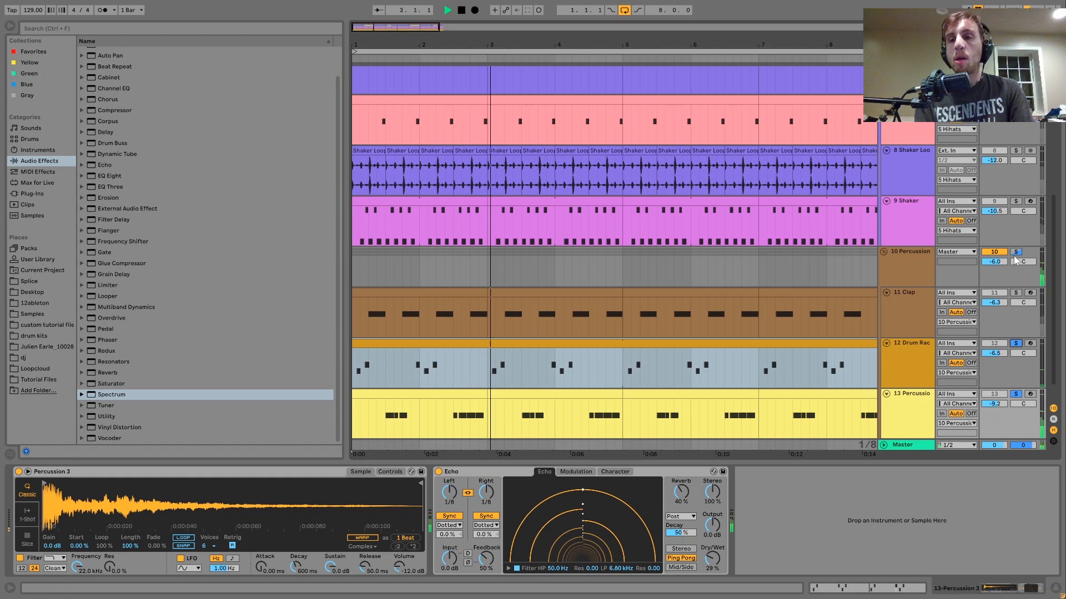
key(space)
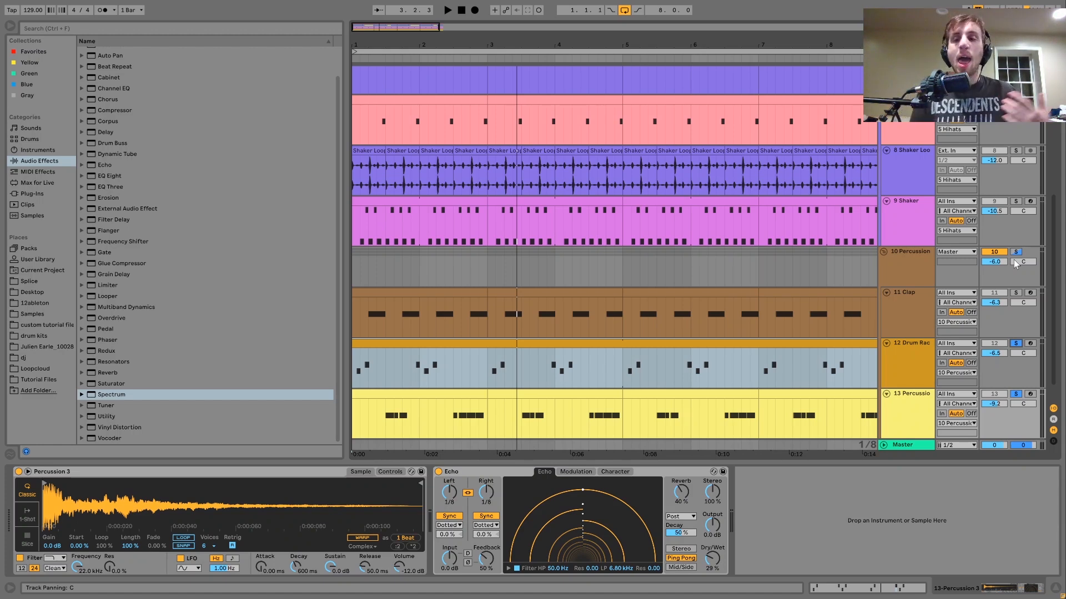
- Solo the whole Percussion group and compare its playback with the group's Drum Buss and Auto Filter bypassed and re-enabled
click(1015, 252)
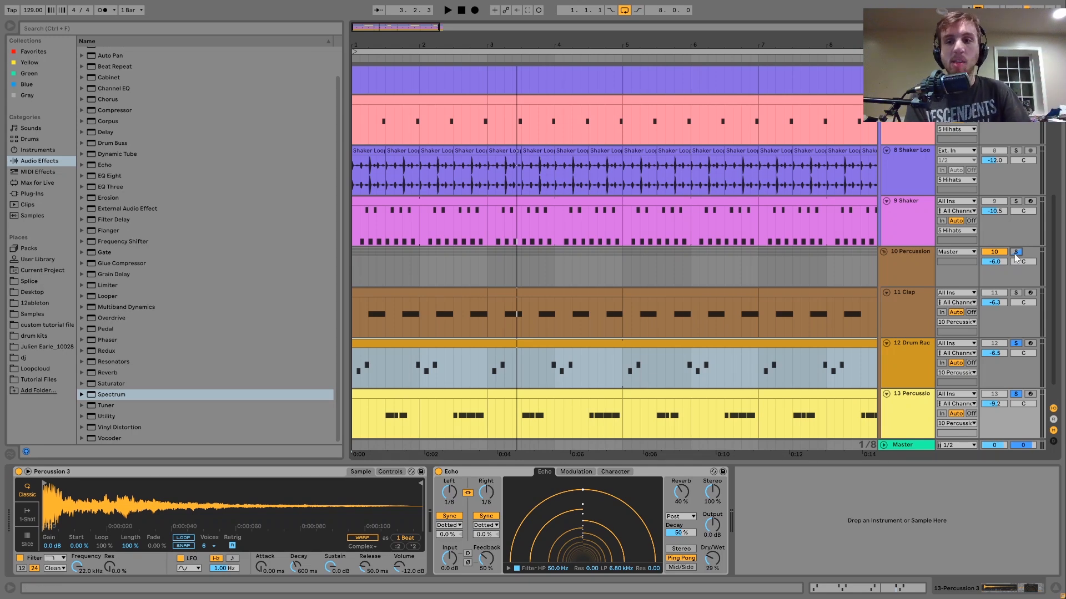
click(885, 270)
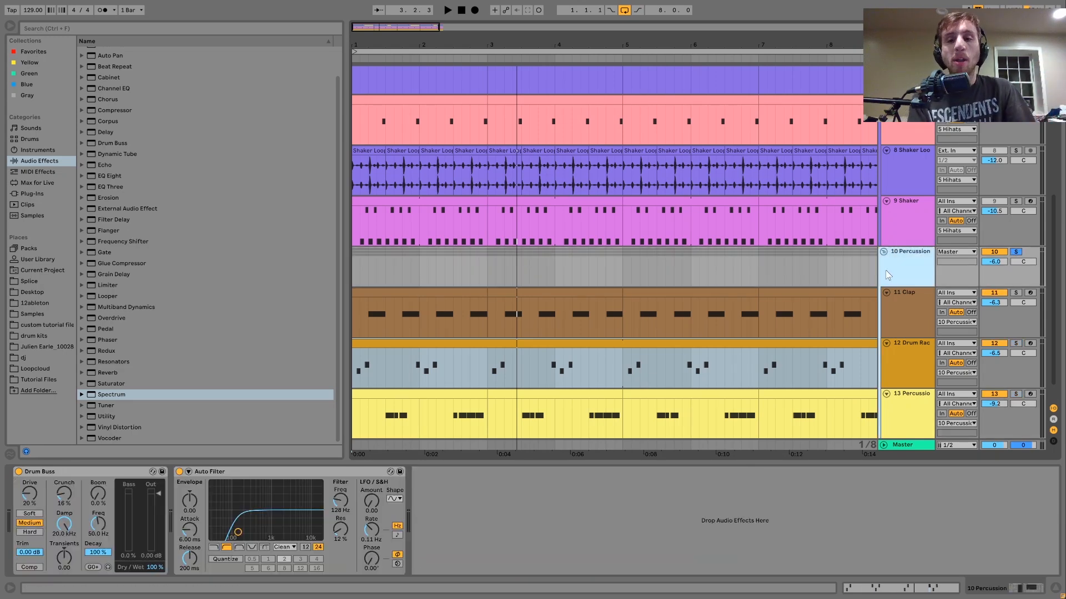
click(178, 472)
click(19, 473)
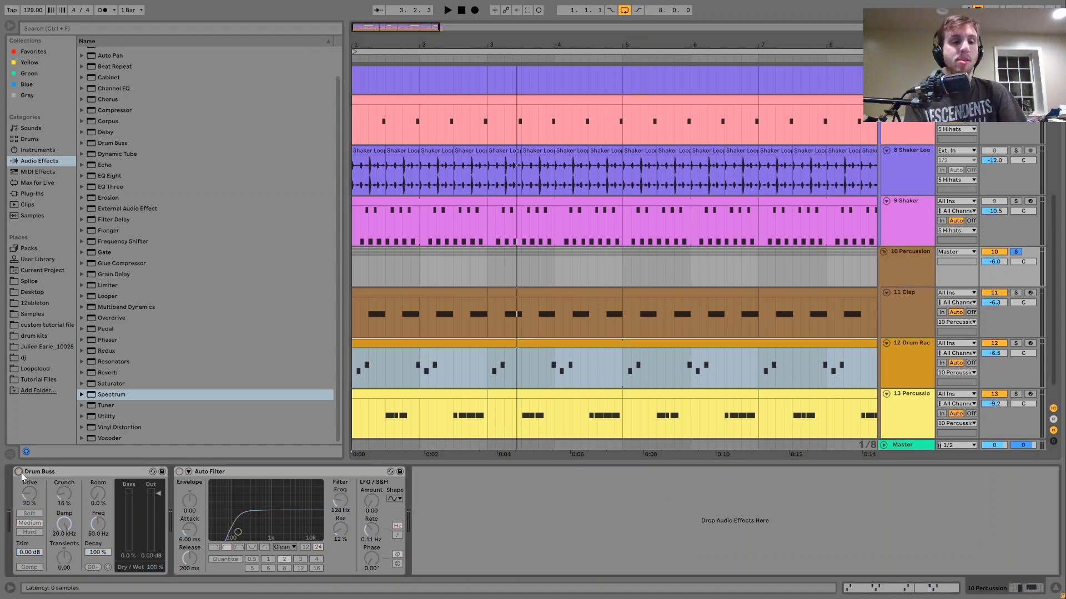
key(space)
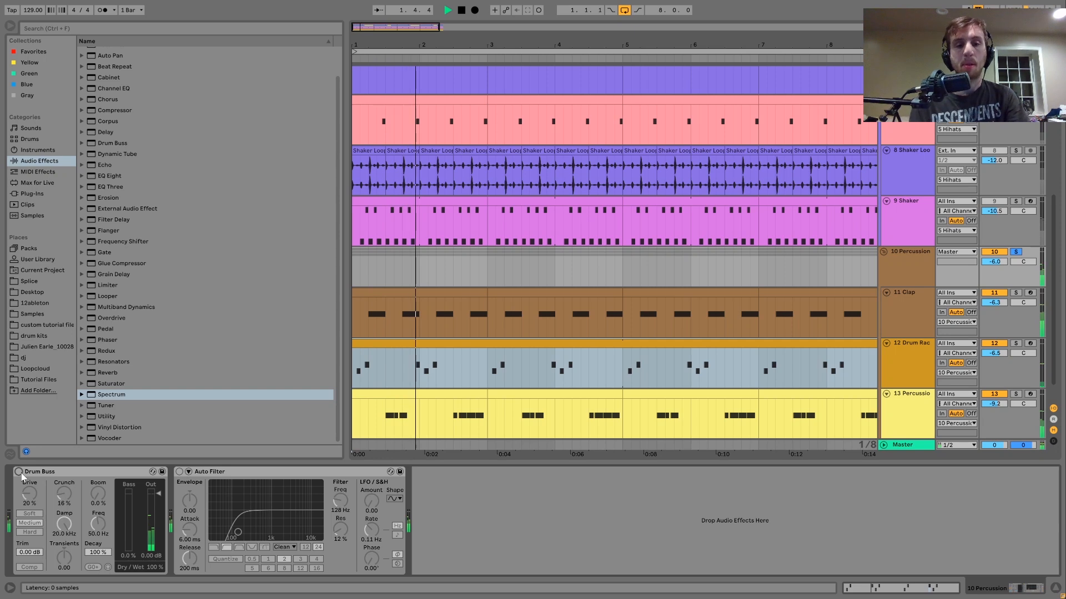
click(20, 472)
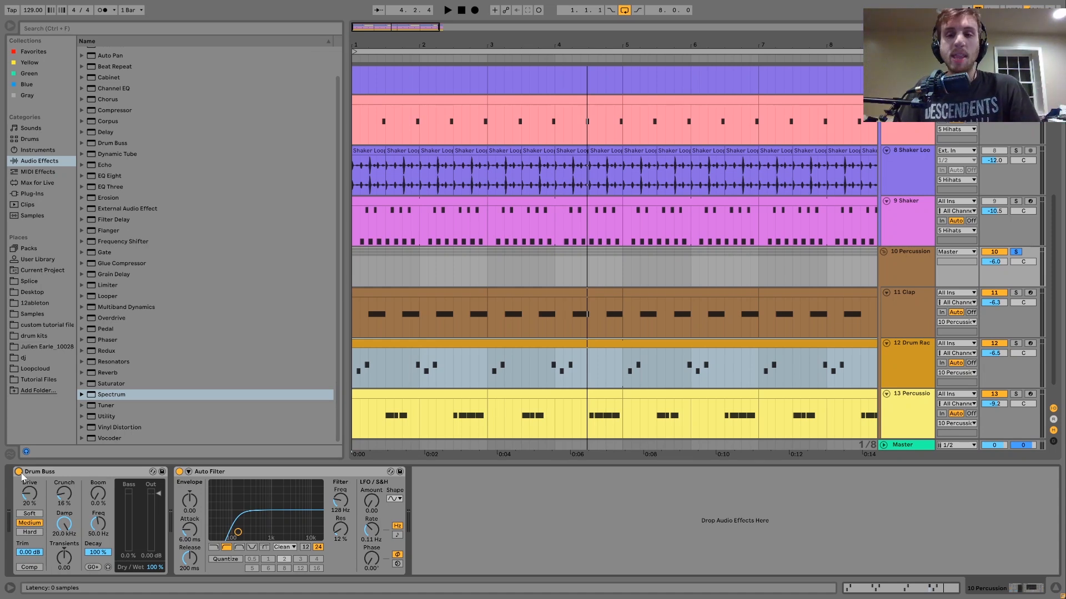
key(space)
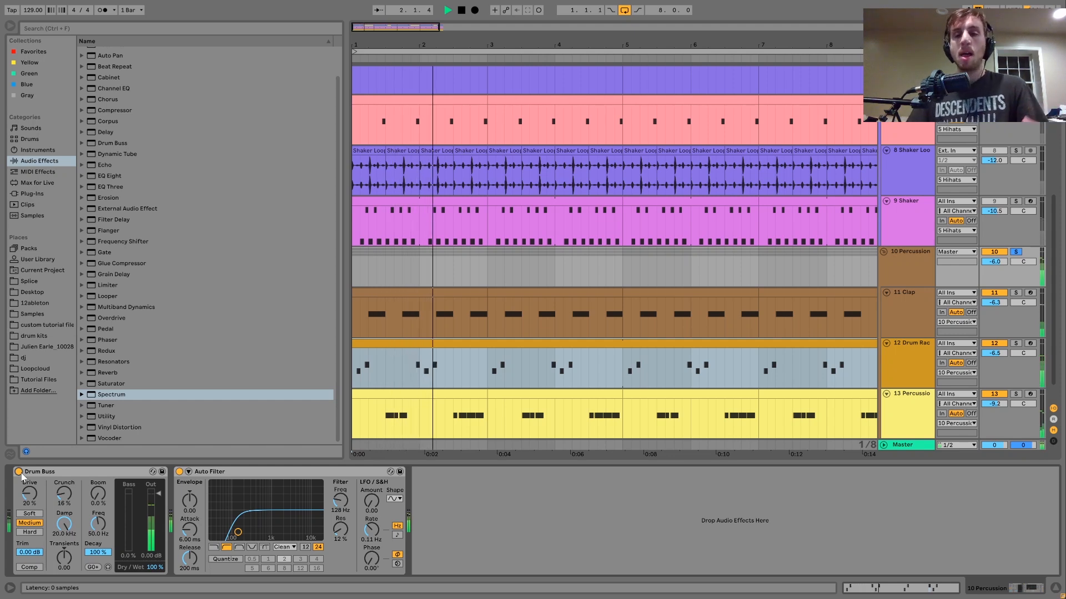
key(space)
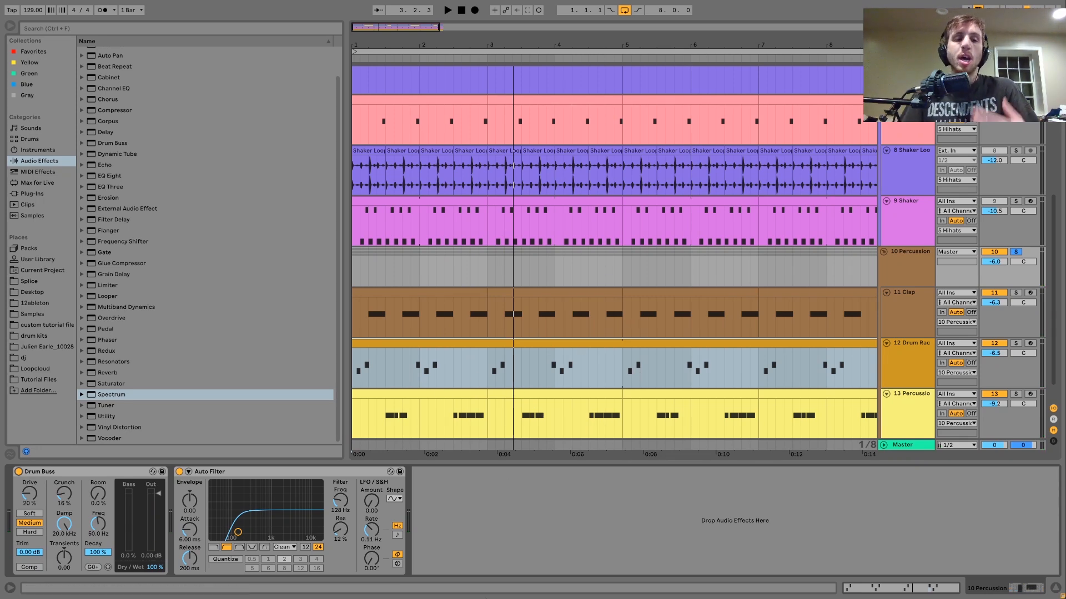
key(space)
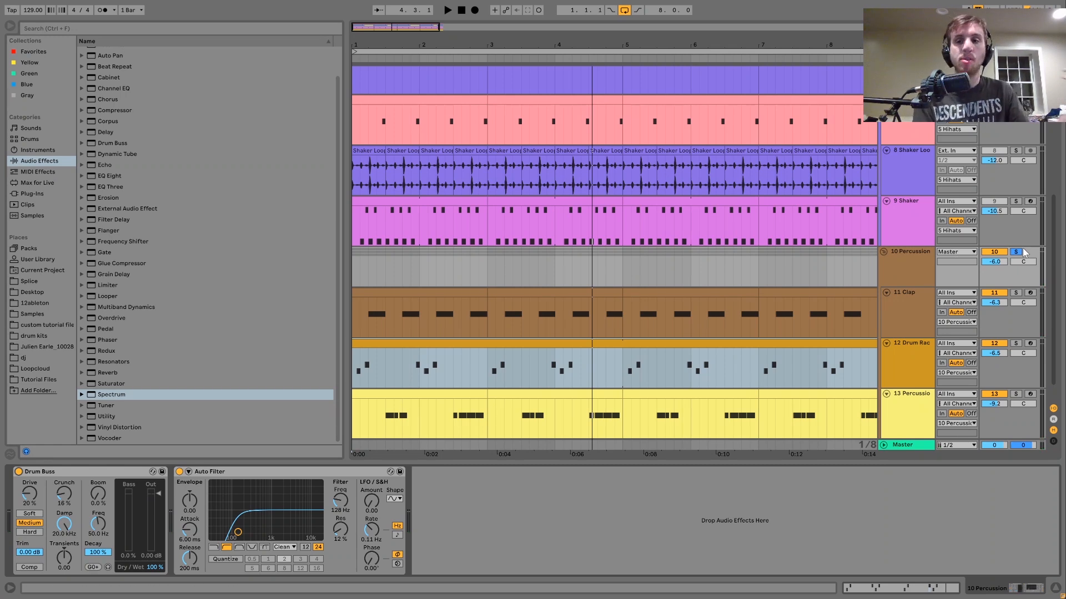
- Remove the Percussion group's solo and play the full mix from the start, reviewing the hi-hat, shaker and percussion tracks
key(space)
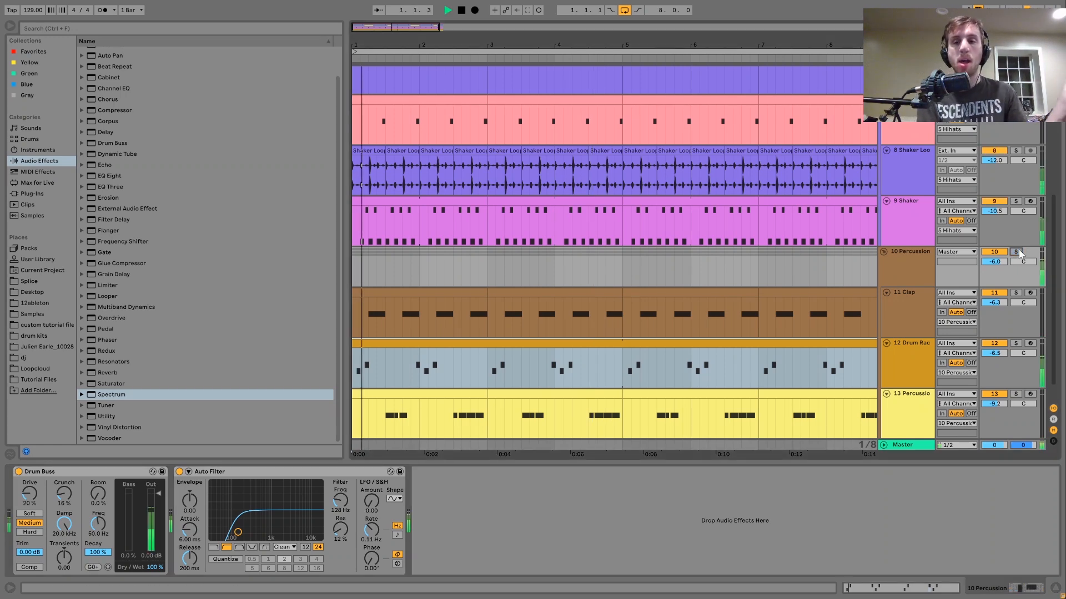
scroll(1018, 248, up, 5)
scroll(1019, 250, up, 1)
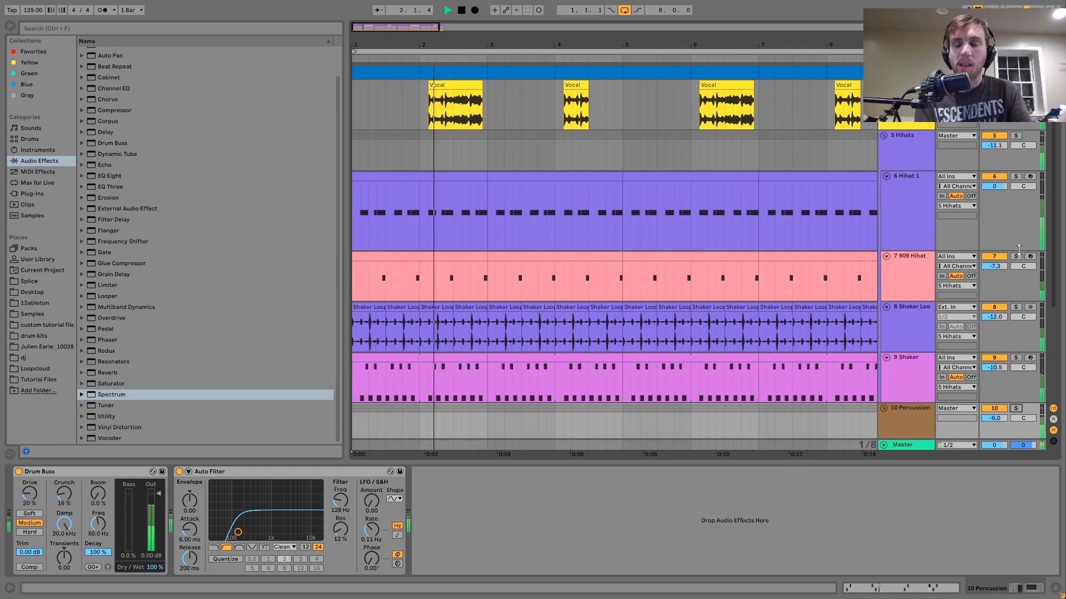
scroll(1018, 249, down, 5)
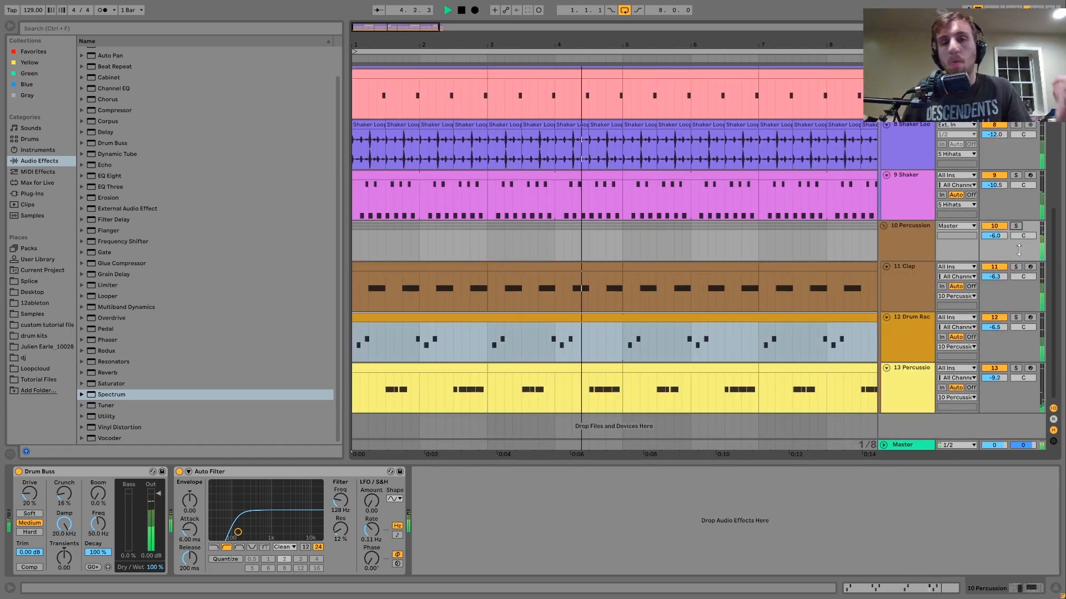
key(space)
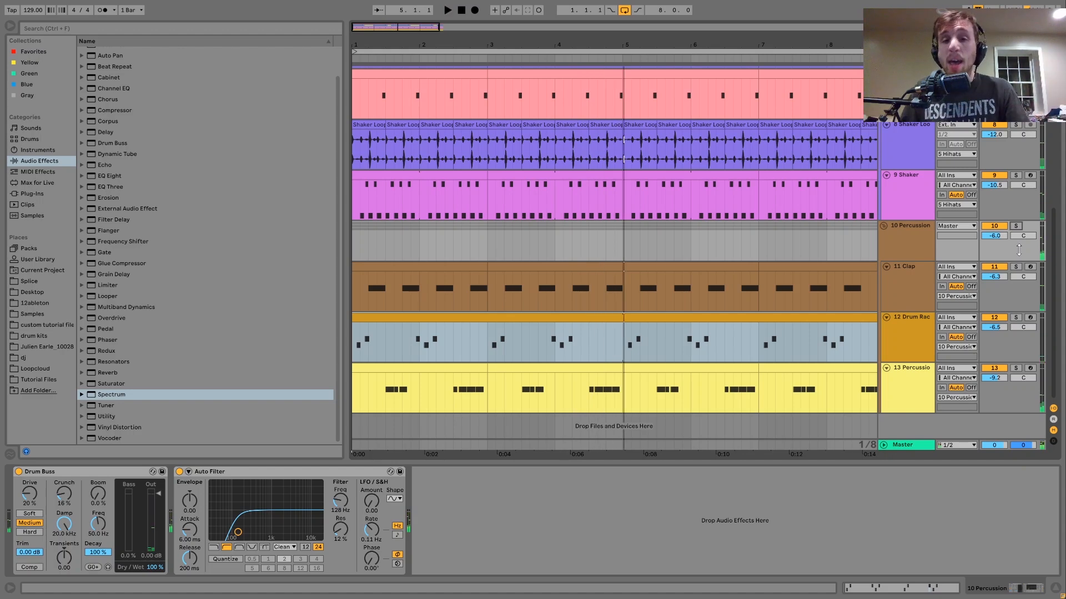
scroll(879, 283, up, 8)
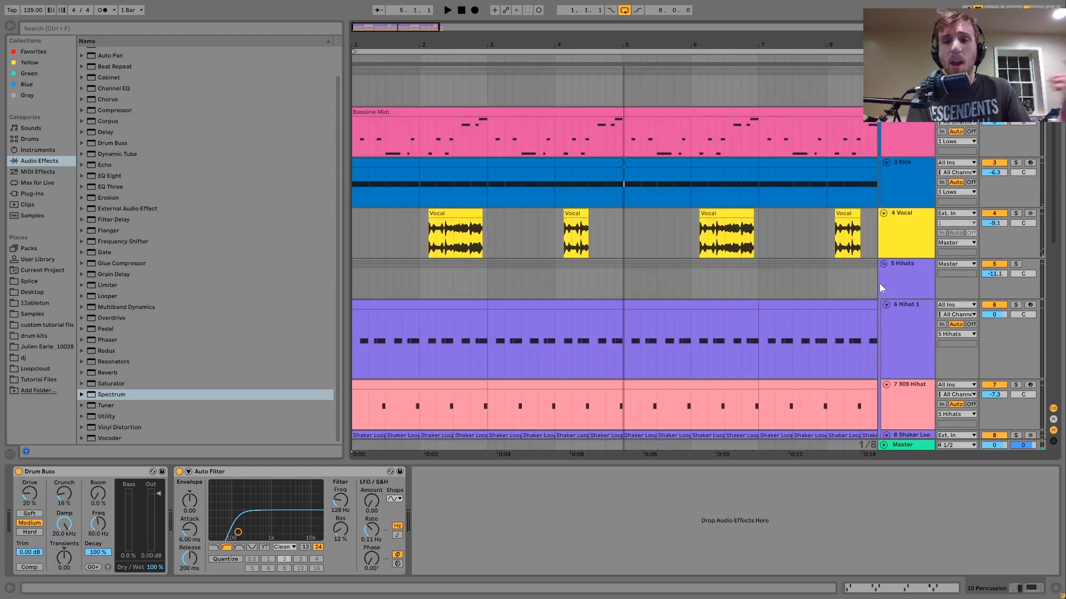